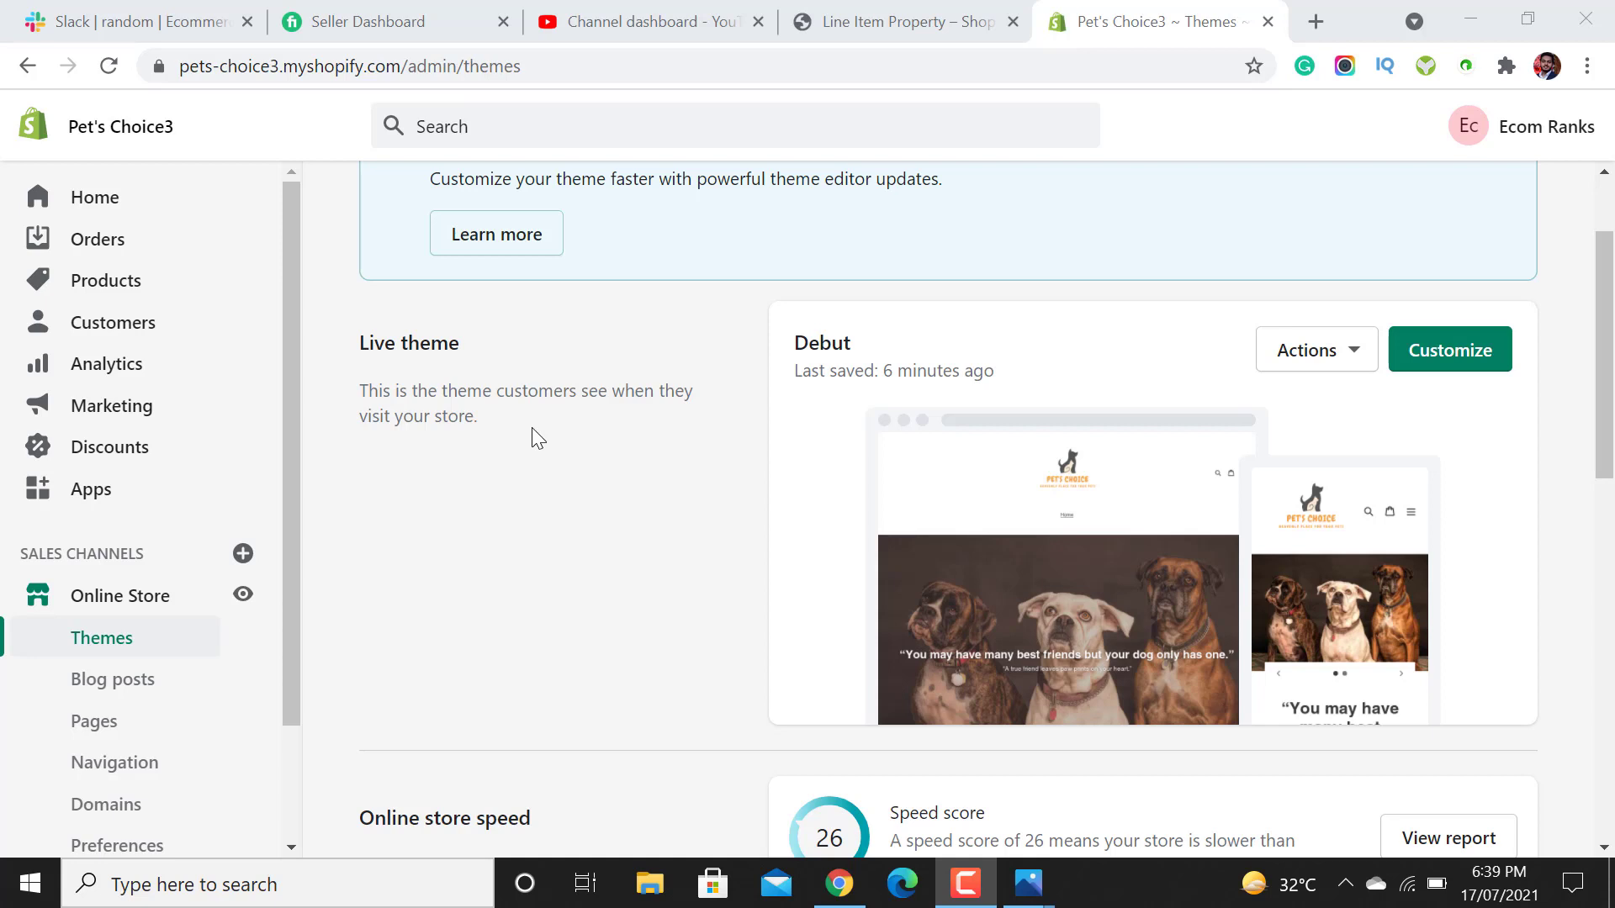
# View the example product page images 2.jpg and 1.jpg in Photos, closing each one after viewing.
pyautogui.moveTo(1043, 900)
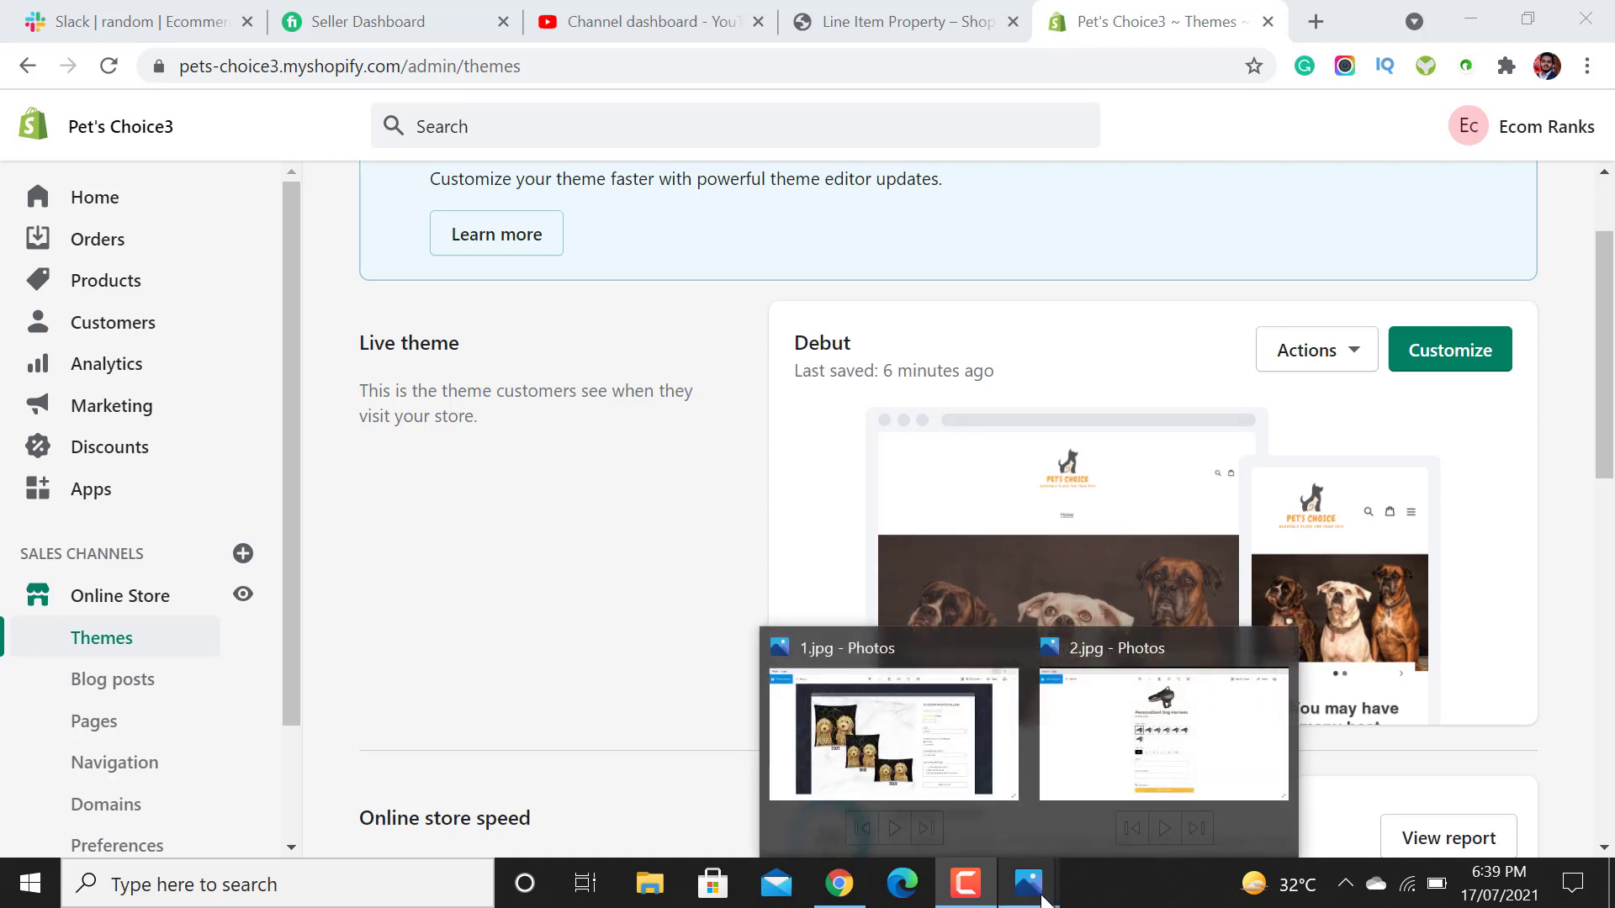
pyautogui.click(1161, 770)
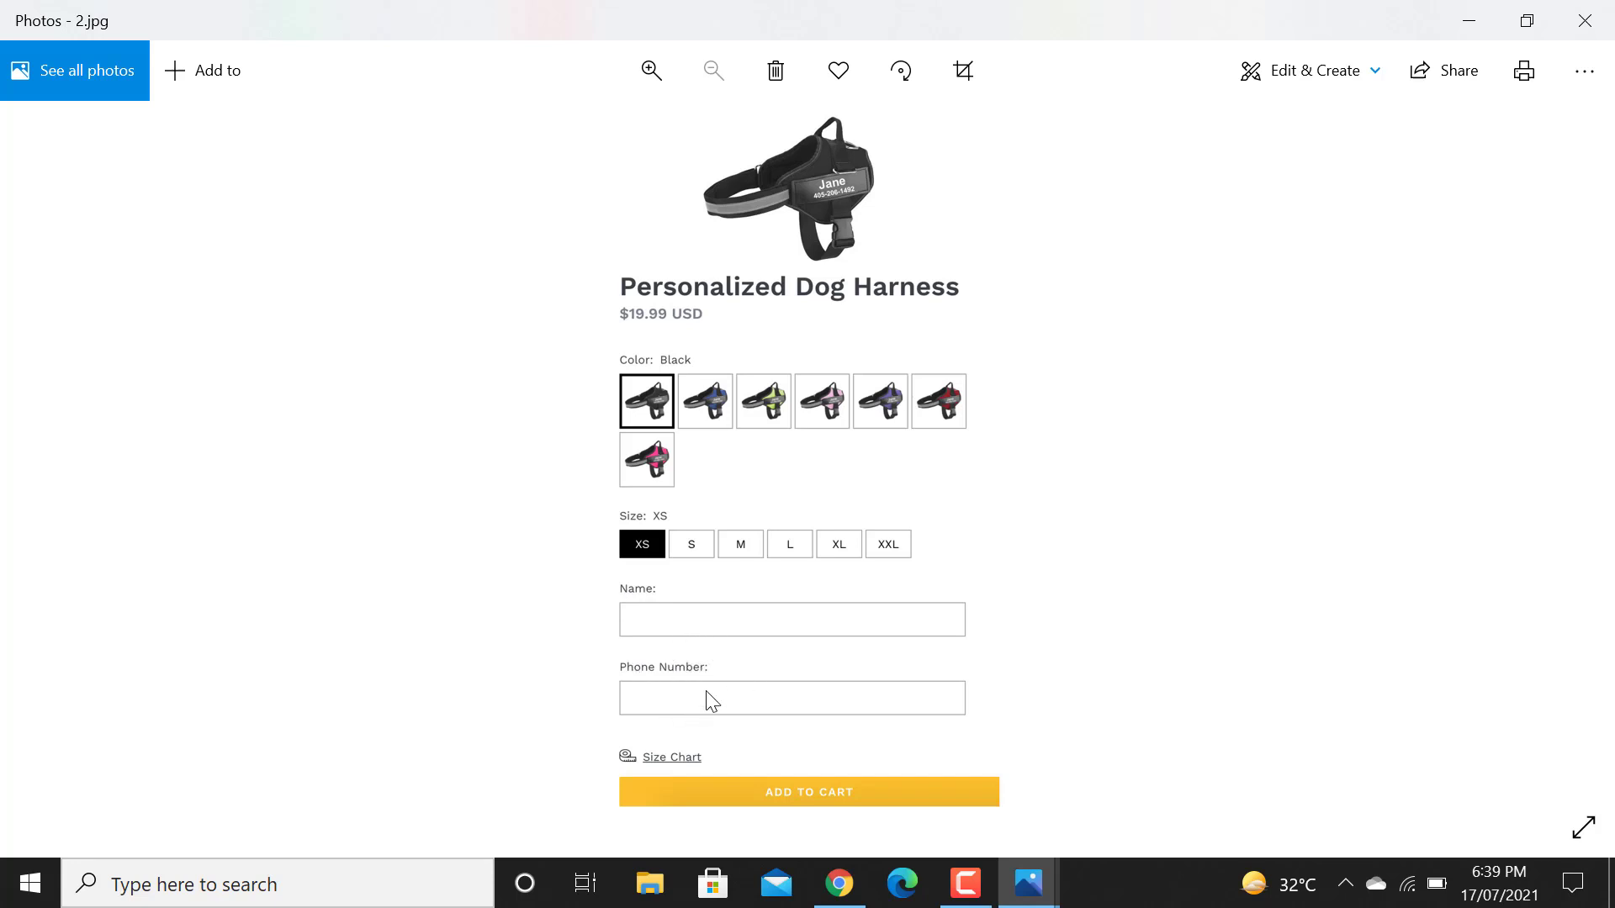
pyautogui.click(1584, 20)
pyautogui.click(1029, 900)
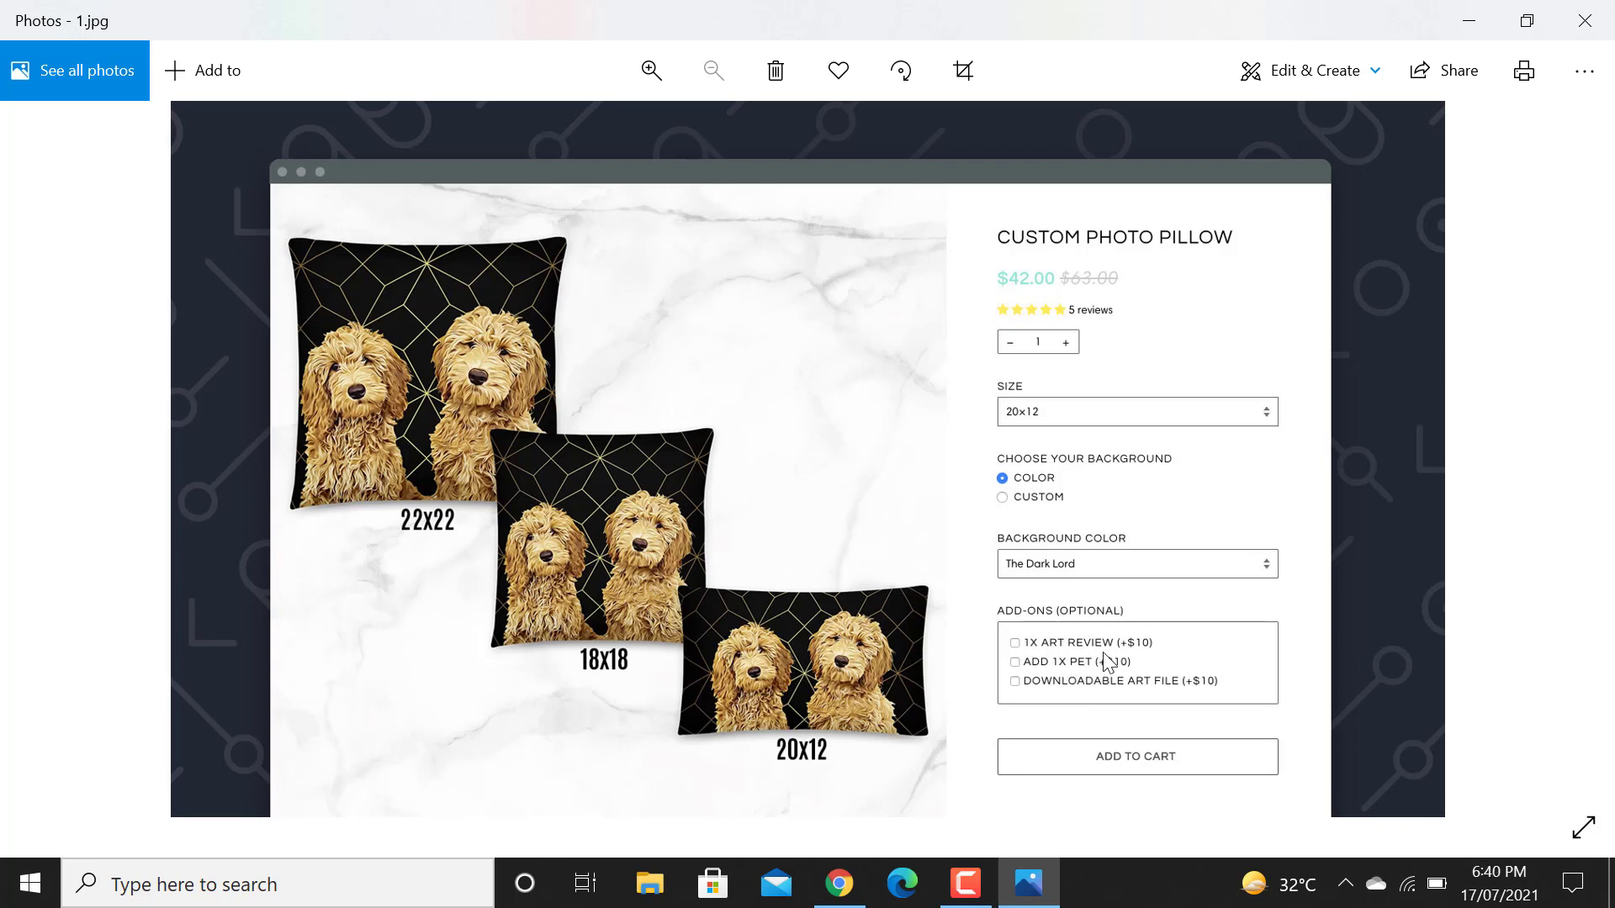
pyautogui.click(1587, 23)
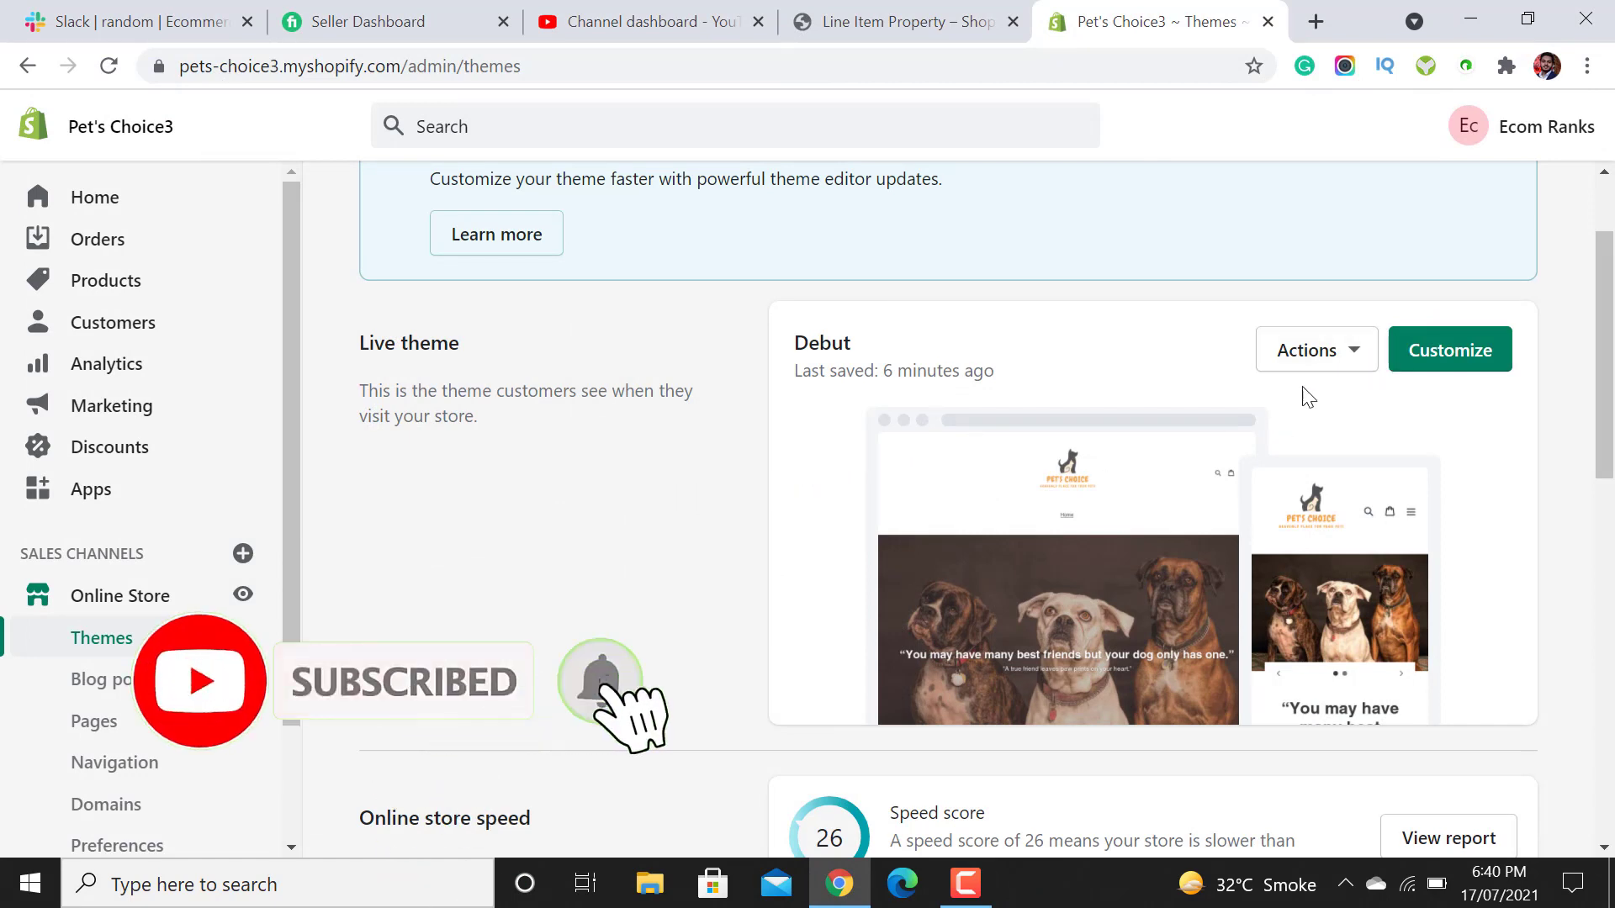
# Open the code editor for the live Debut theme and open the store's Products page in a separate browser tab.
pyautogui.click(1330, 352)
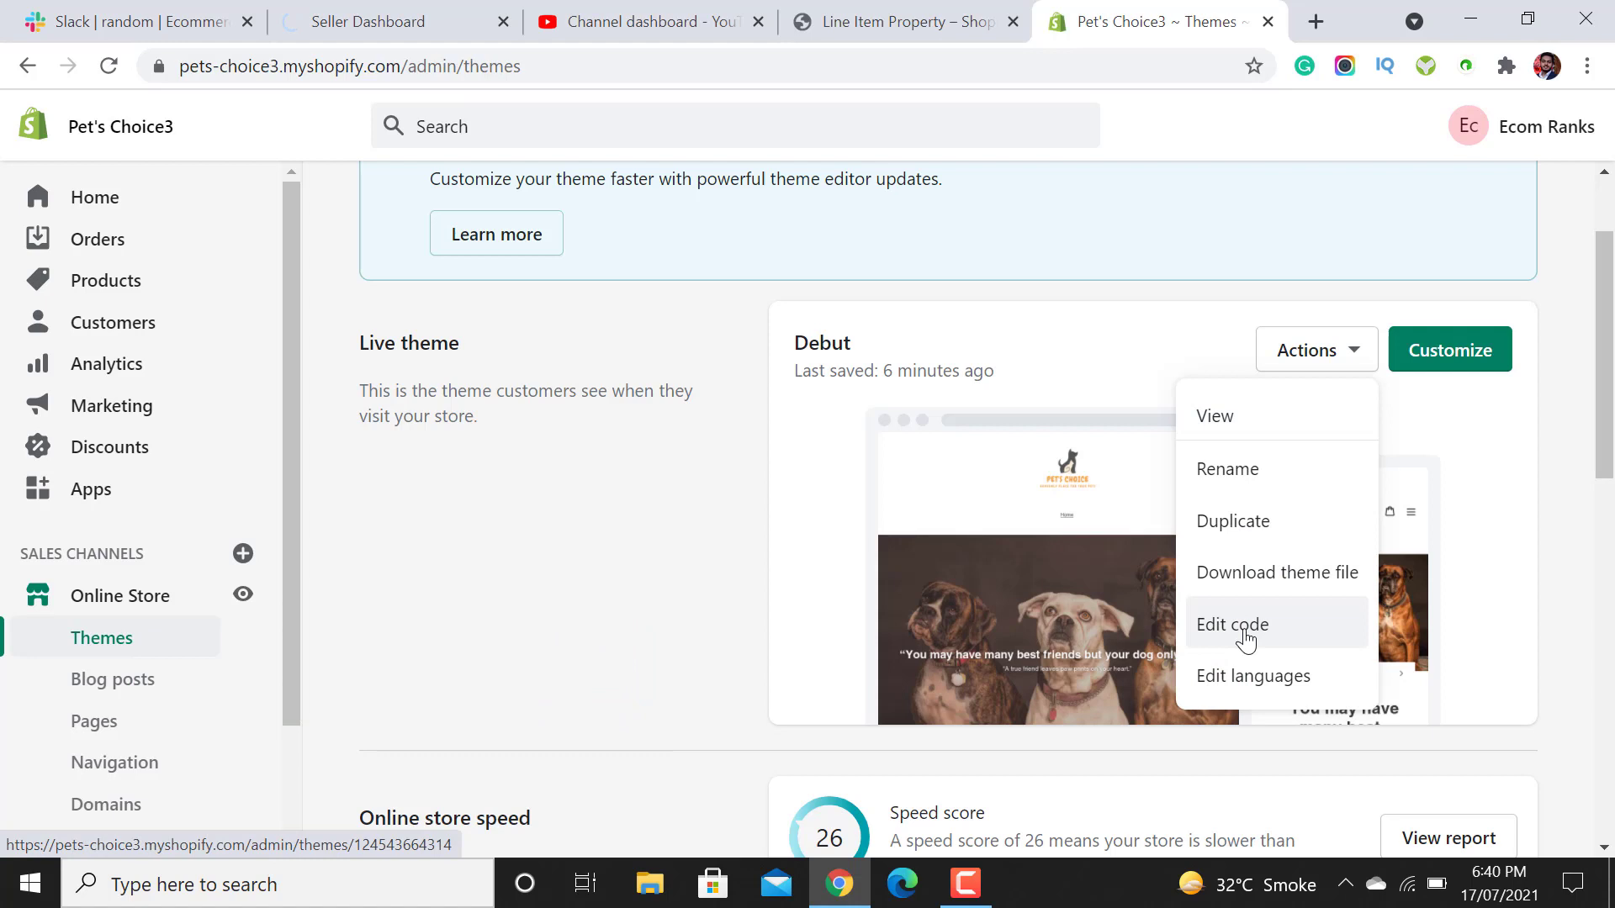
pyautogui.click(1246, 641)
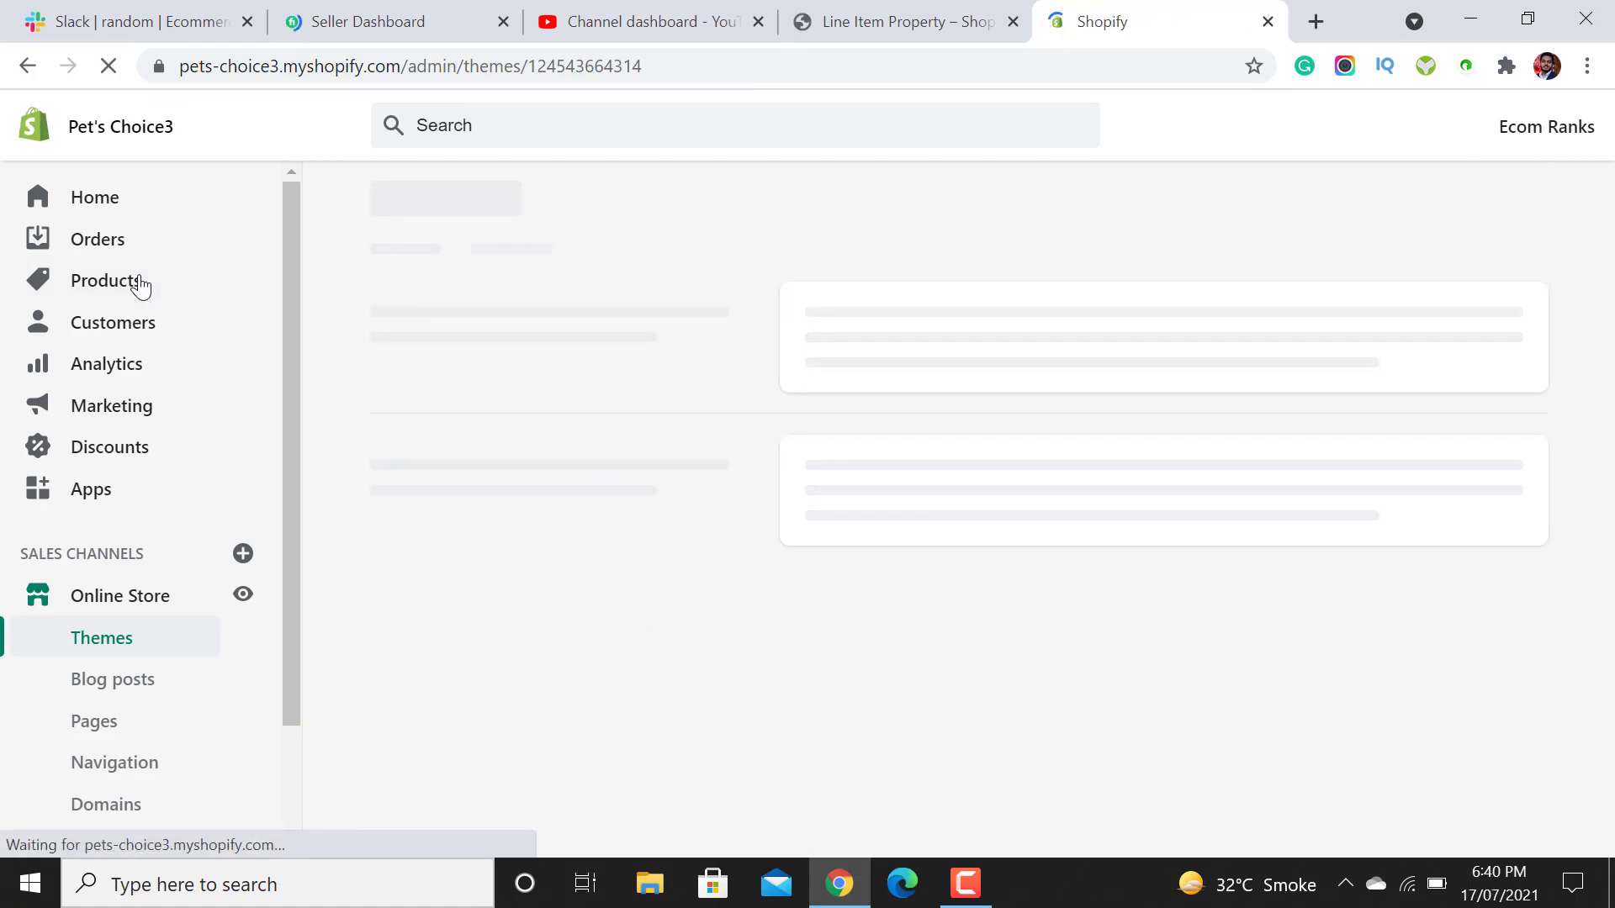
pyautogui.rightClick(141, 278)
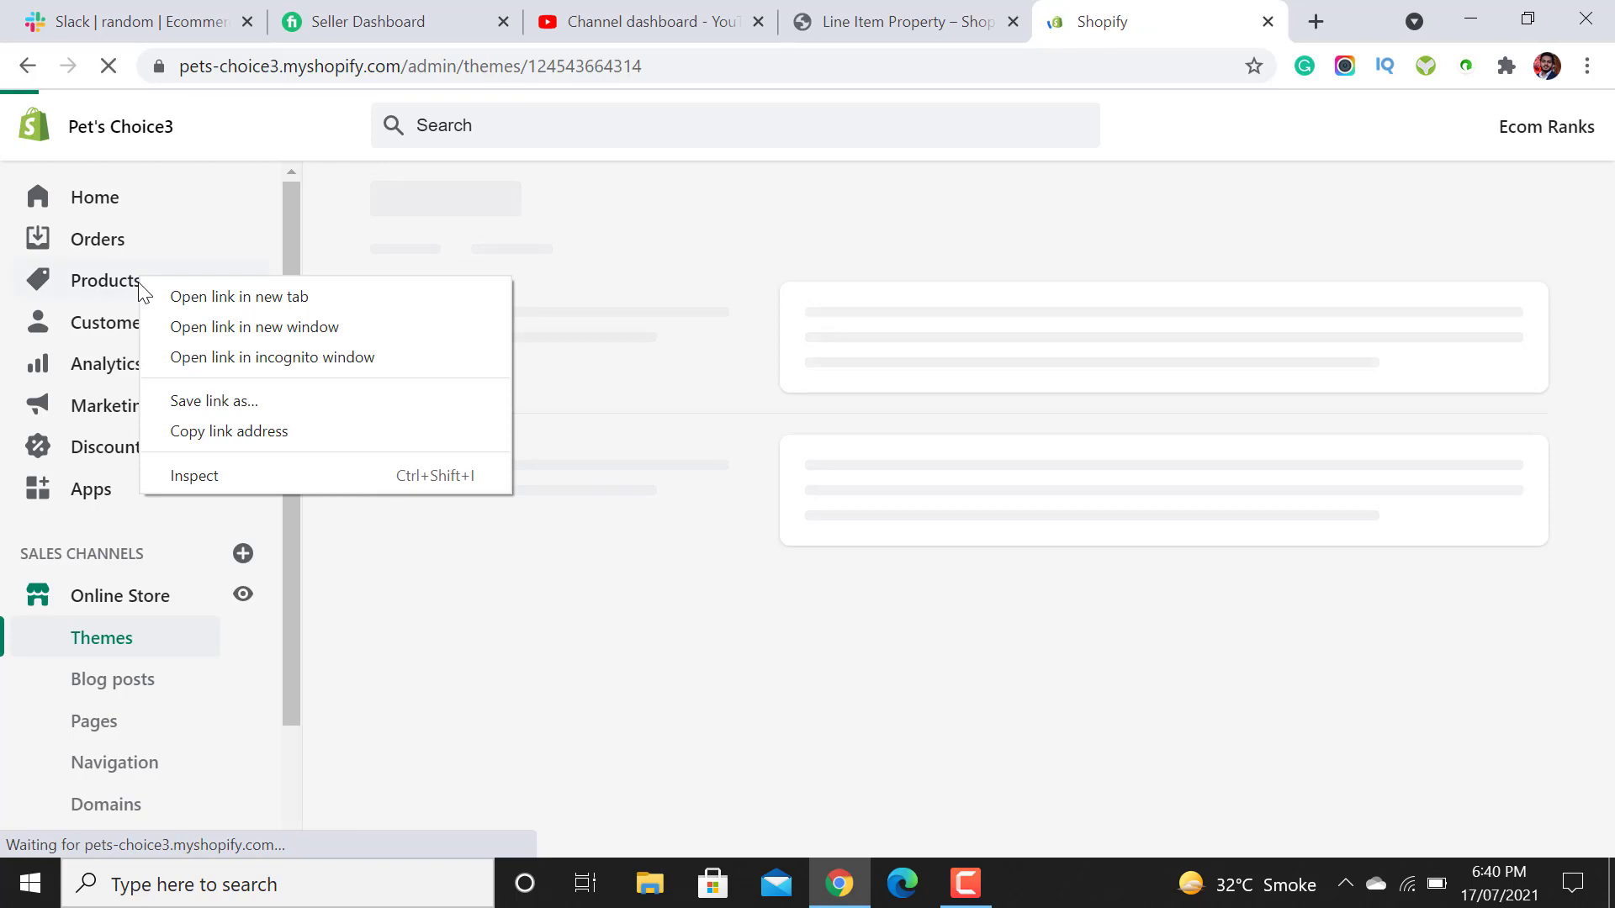
pyautogui.click(192, 295)
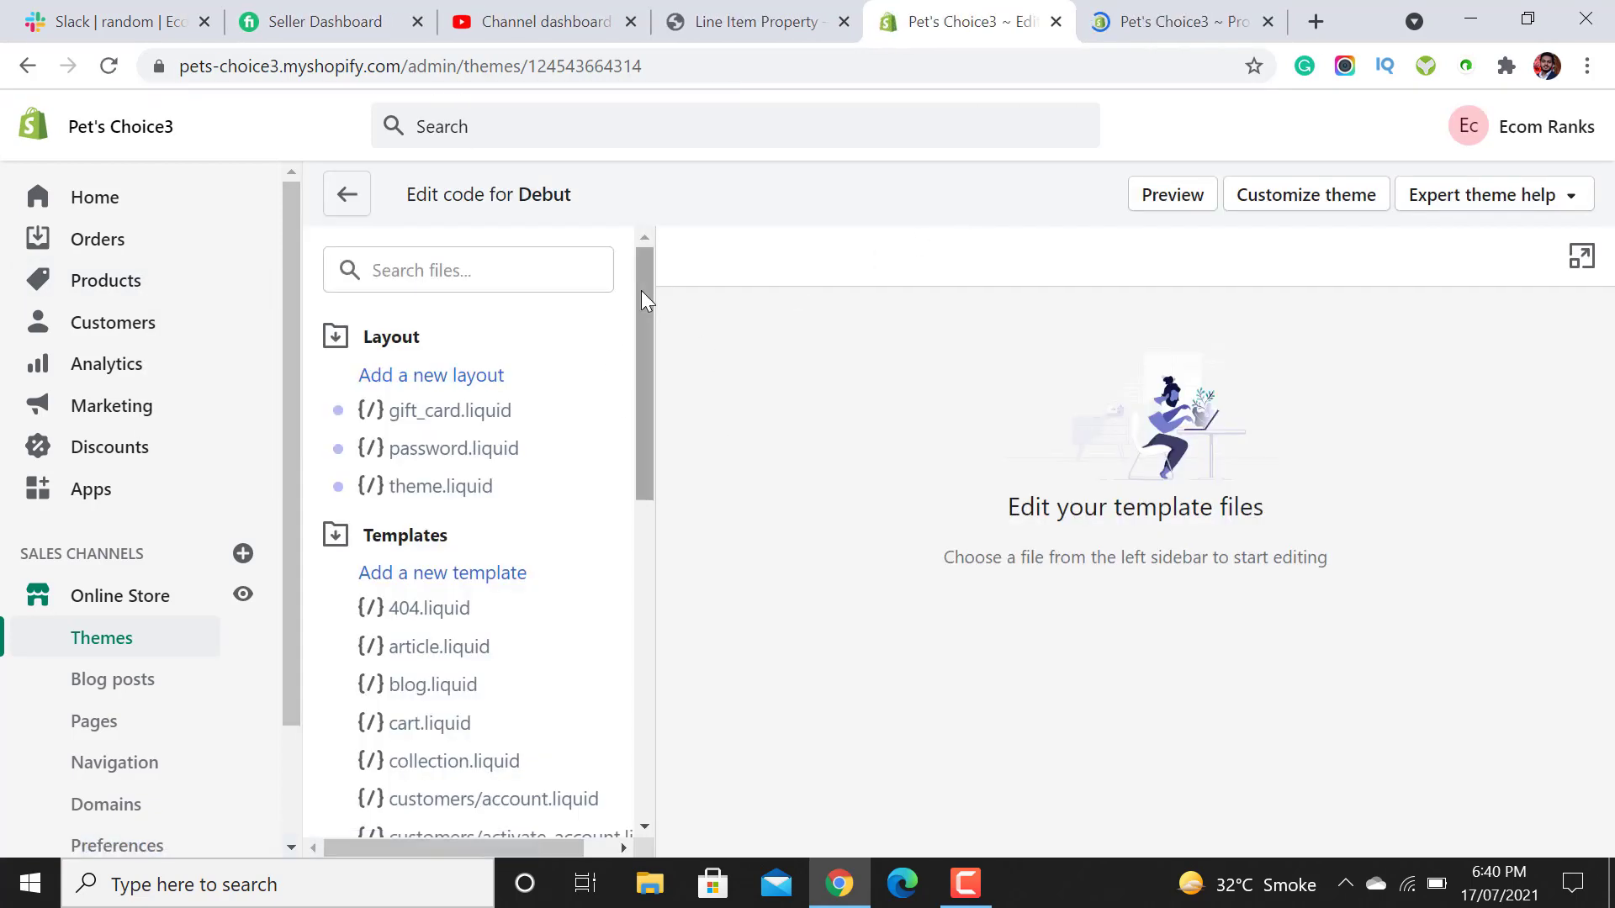
# Search the theme files for "product" and open the section file product-template.liquid.
pyautogui.click(429, 270)
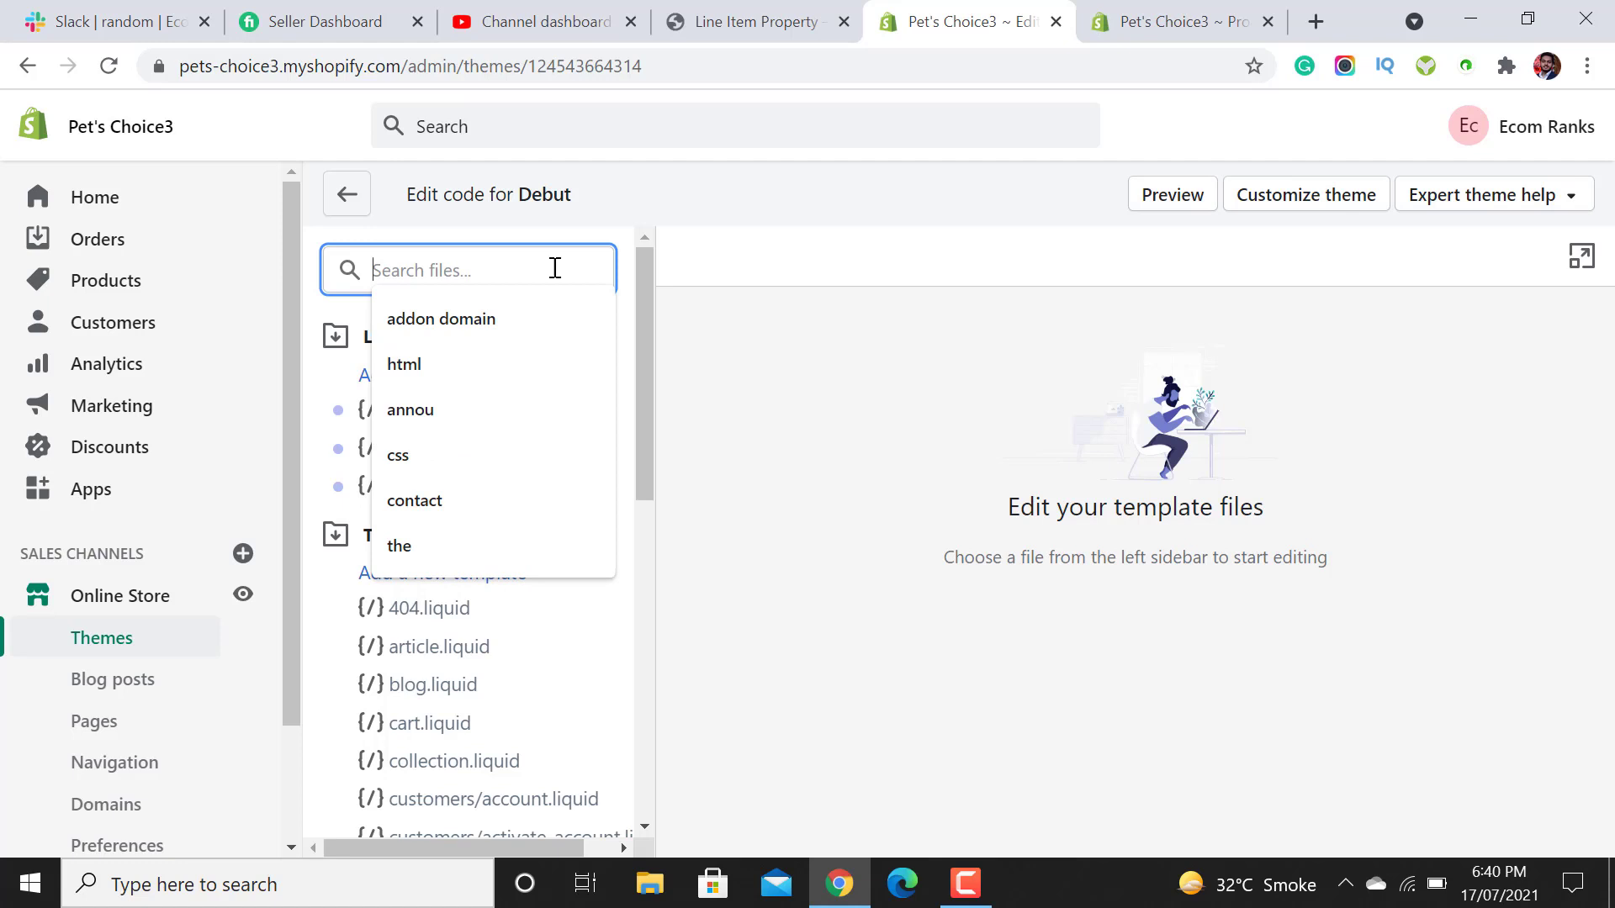
pyautogui.moveTo(650, 272); pyautogui.dragTo(566, 274)
pyautogui.click(509, 281)
pyautogui.write('product')
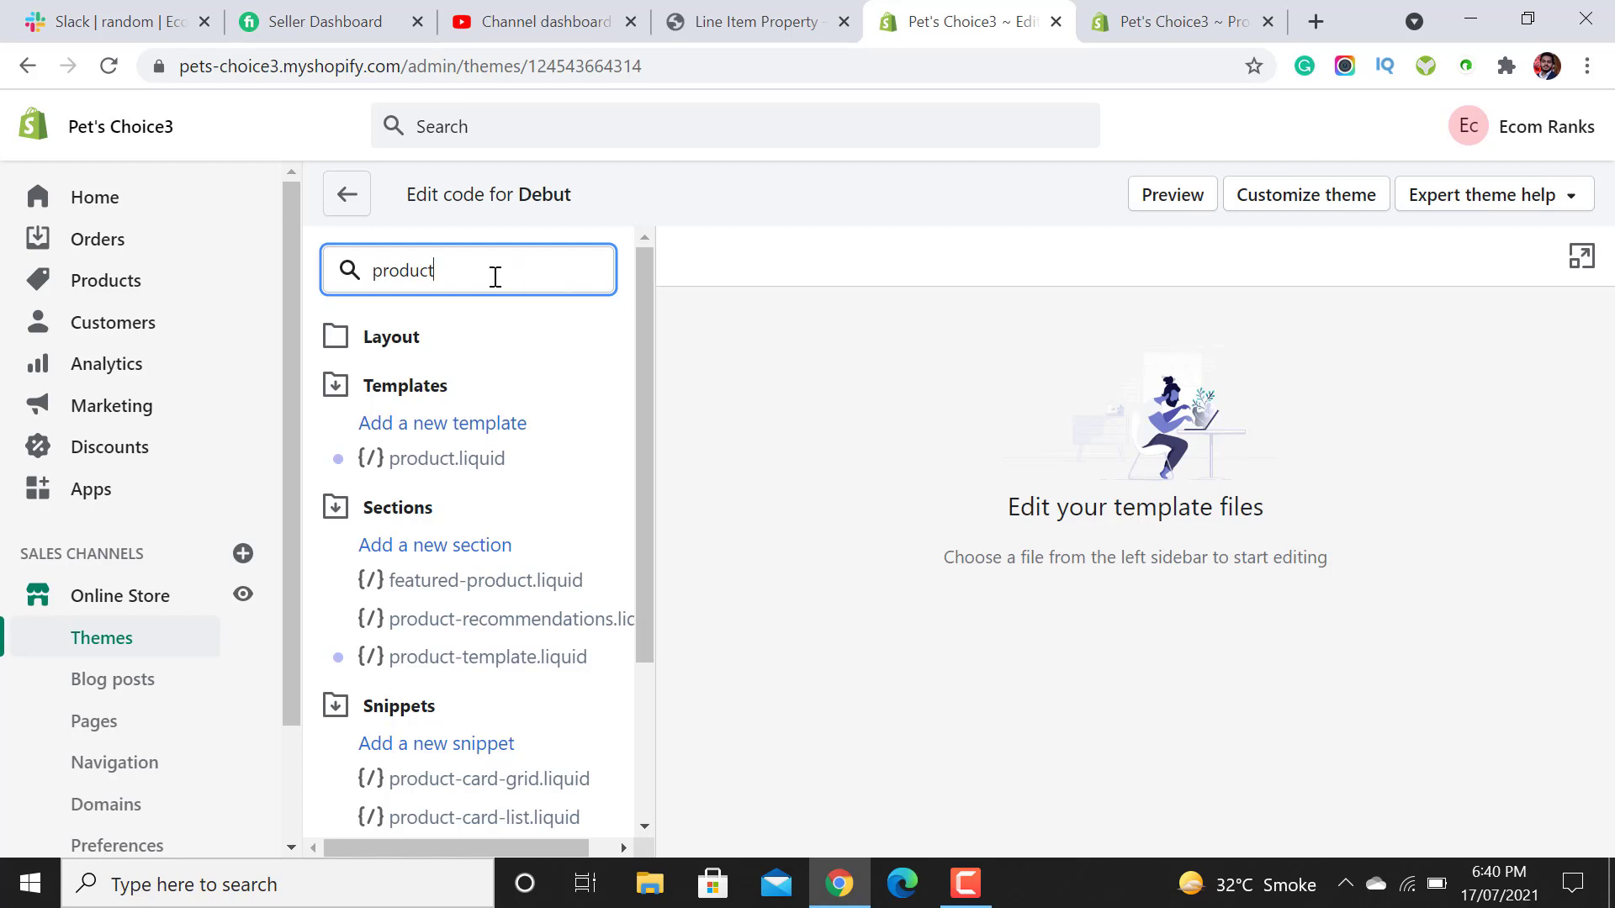
pyautogui.moveTo(649, 274); pyautogui.dragTo(646, 442)
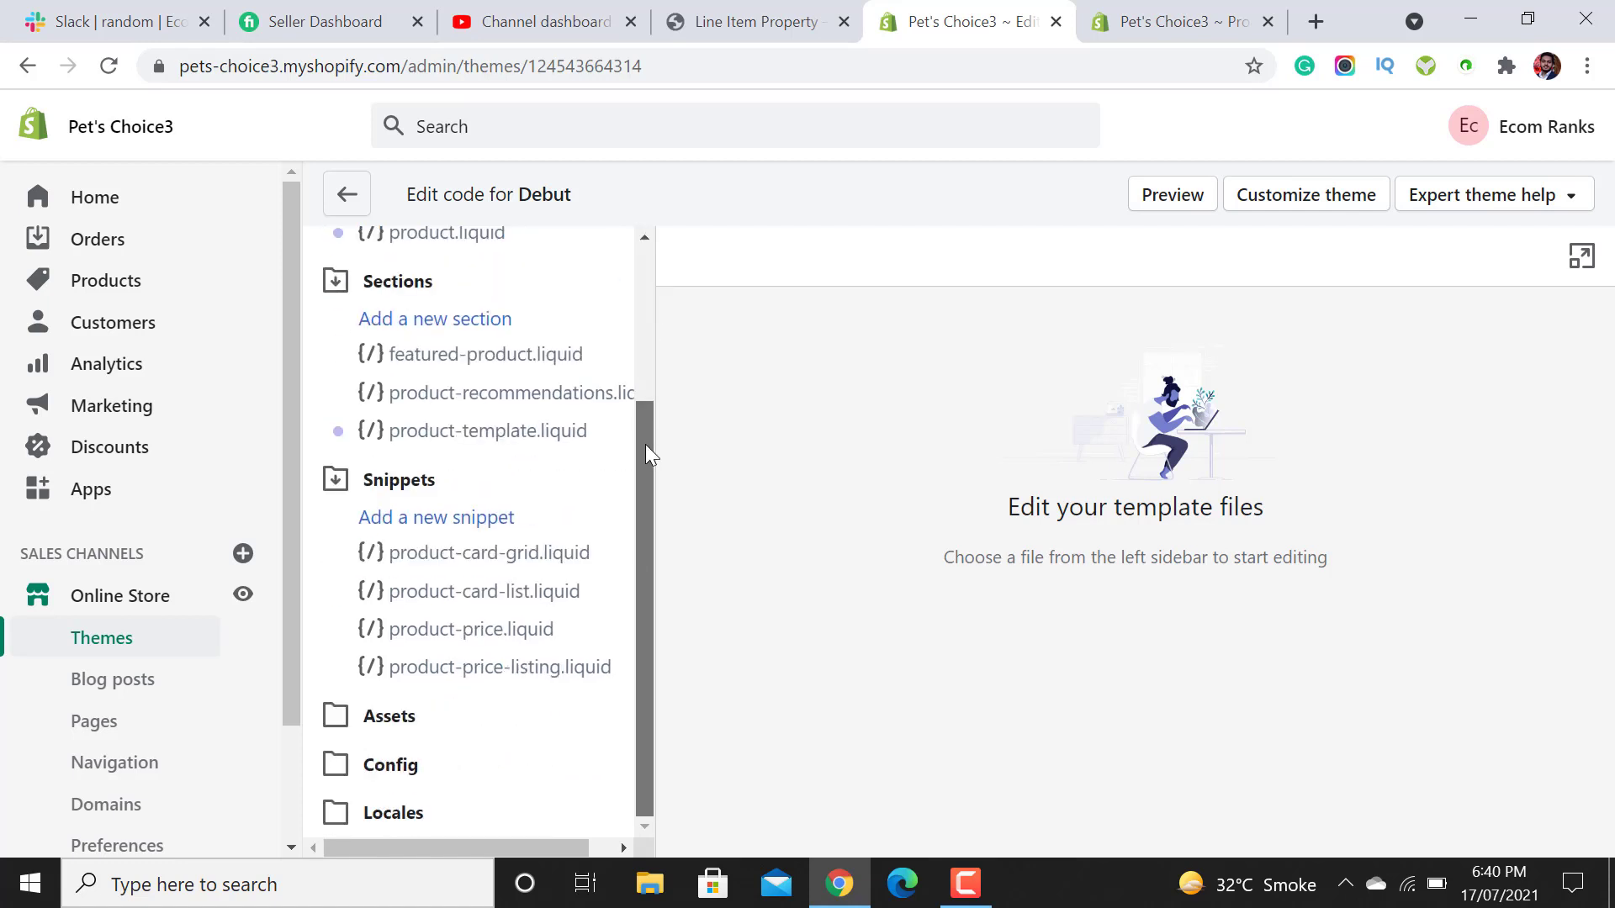
pyautogui.click(492, 433)
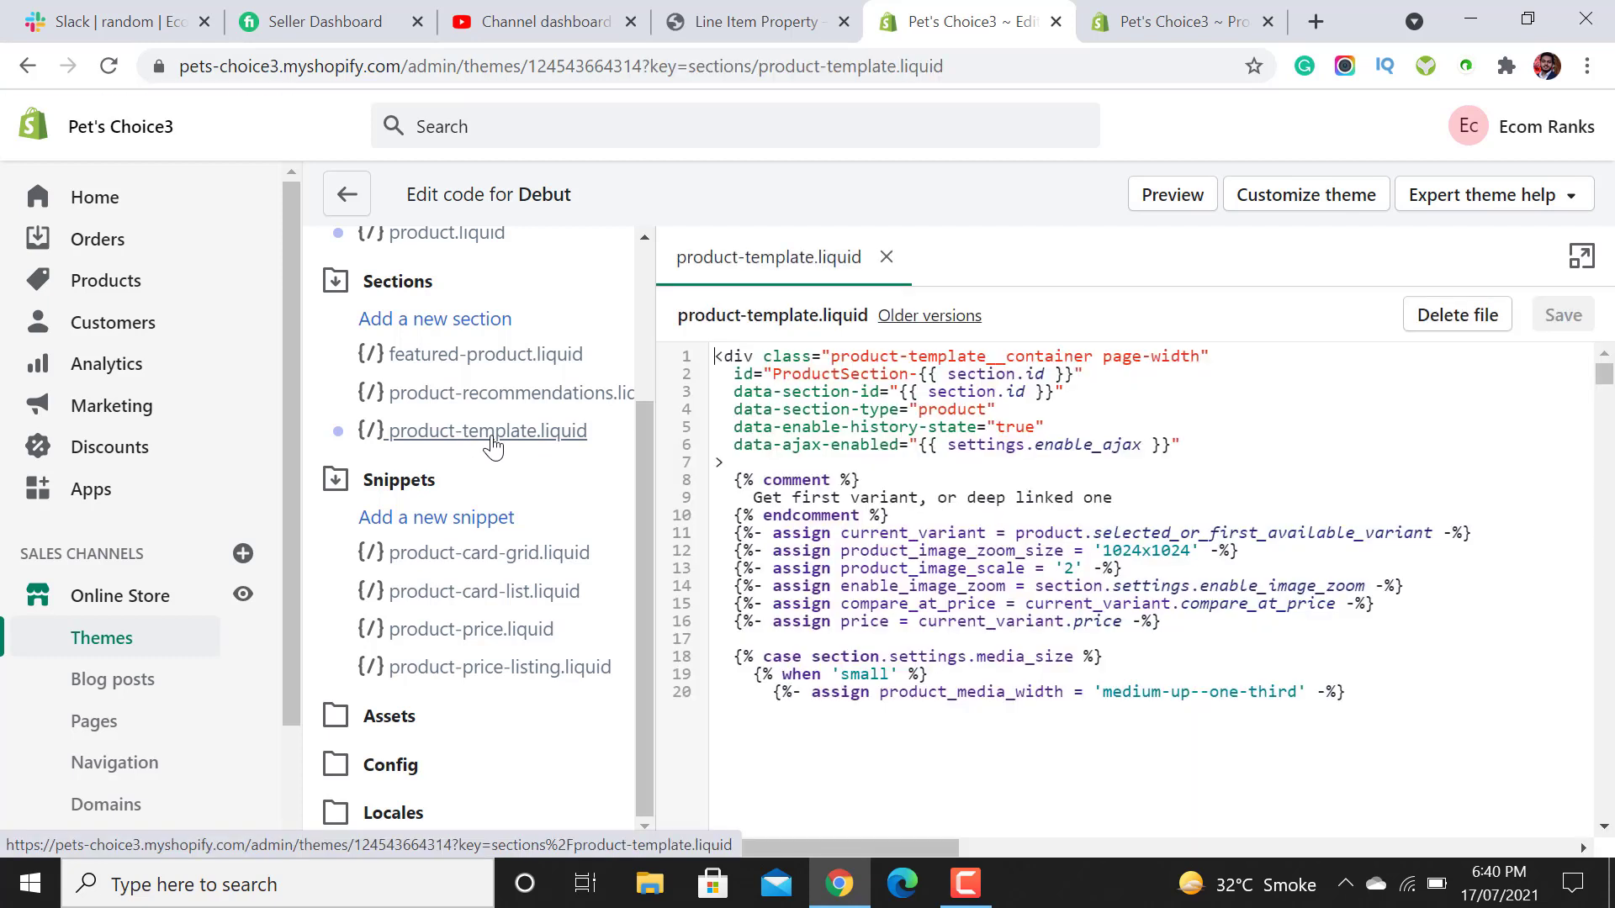
# Copy the entire code of product-template.liquid and close the file.
pyautogui.click(849, 562)
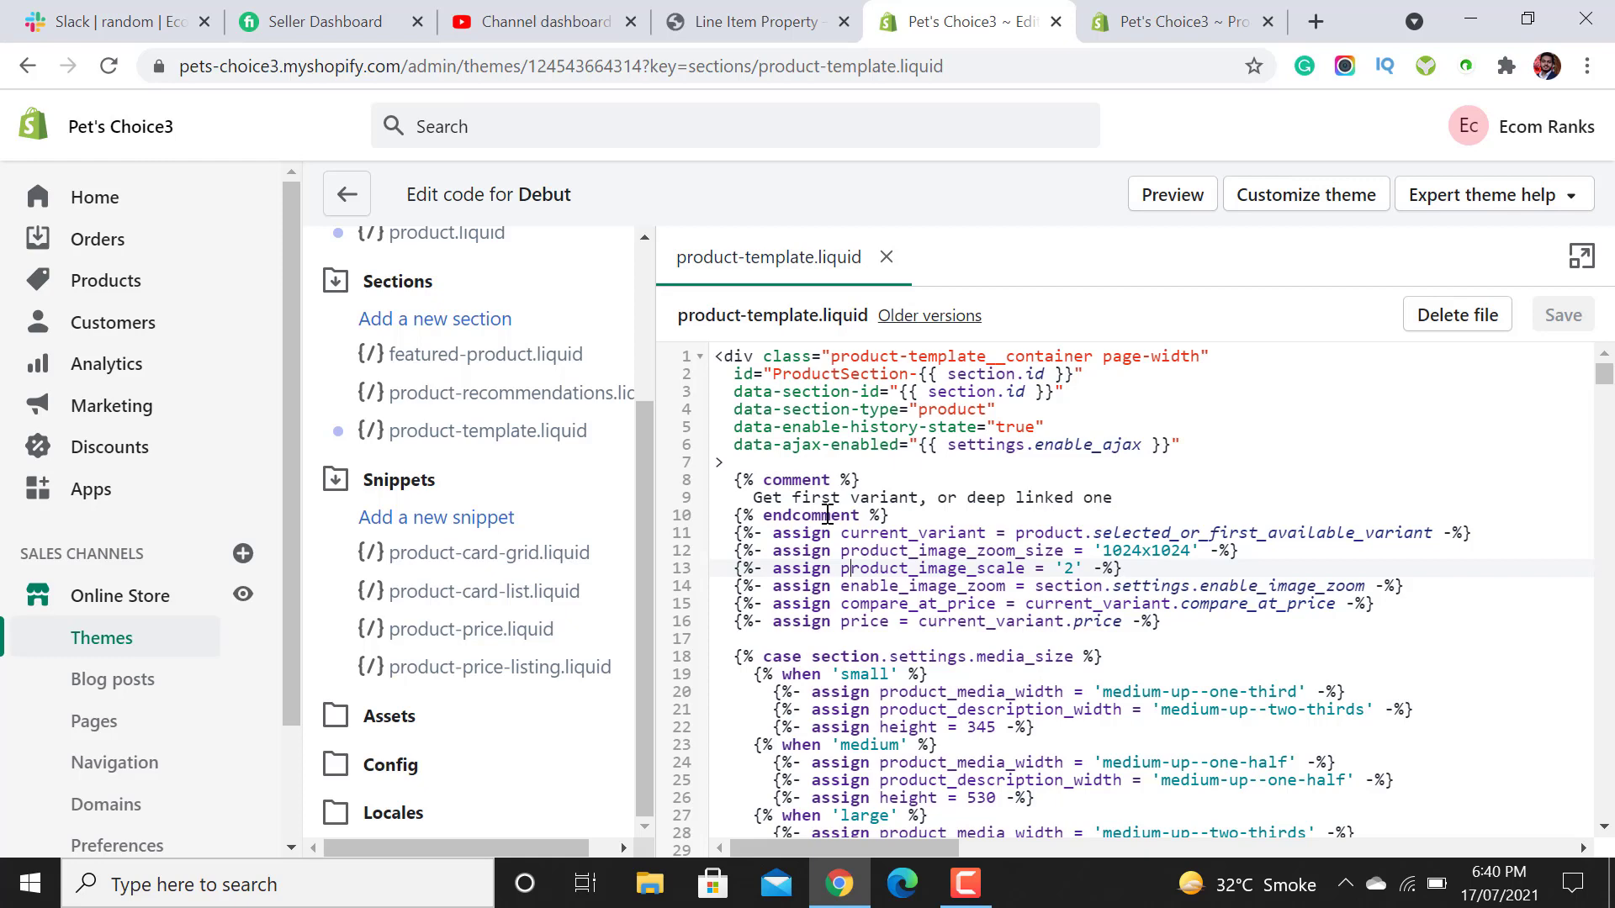
pyautogui.hotkey('ctrl', 'a')
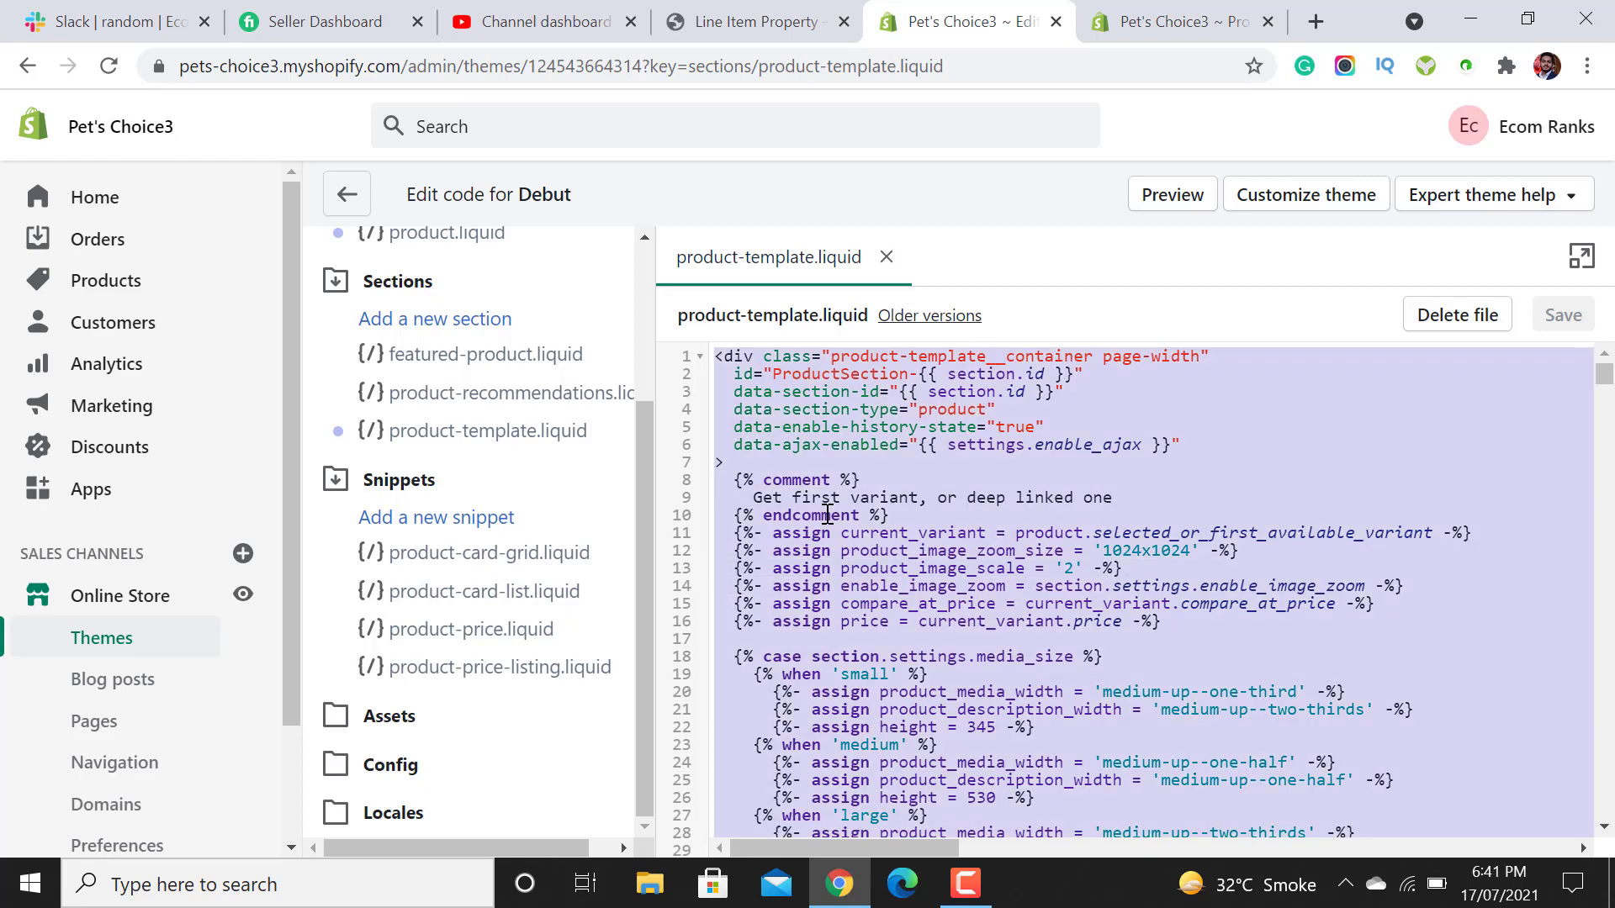
pyautogui.rightClick(914, 574)
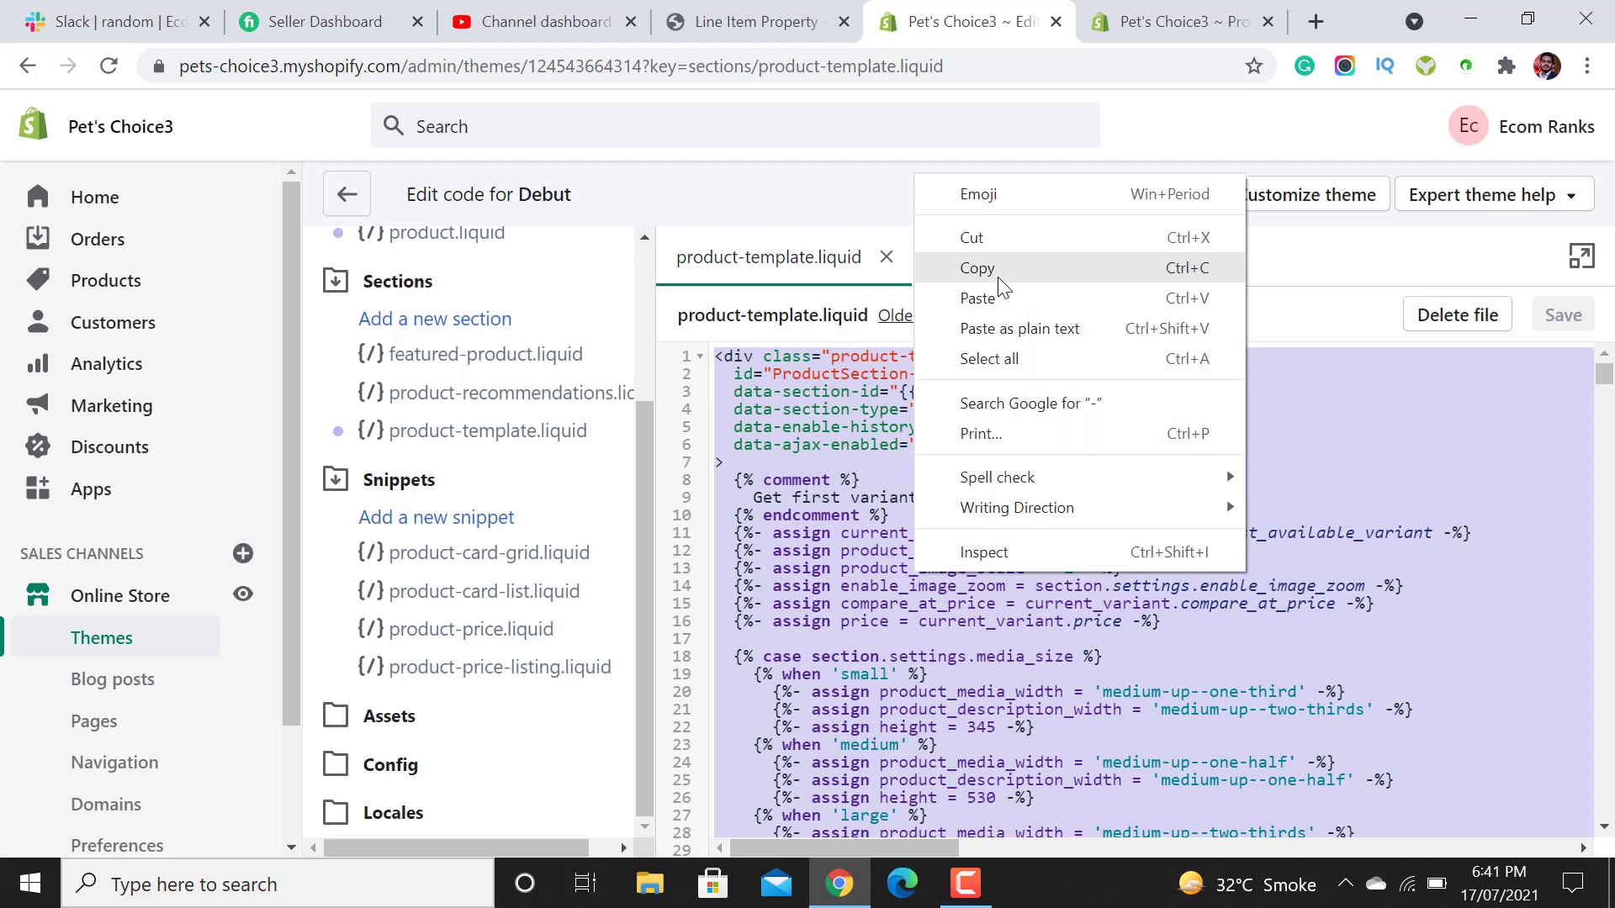
pyautogui.click(978, 269)
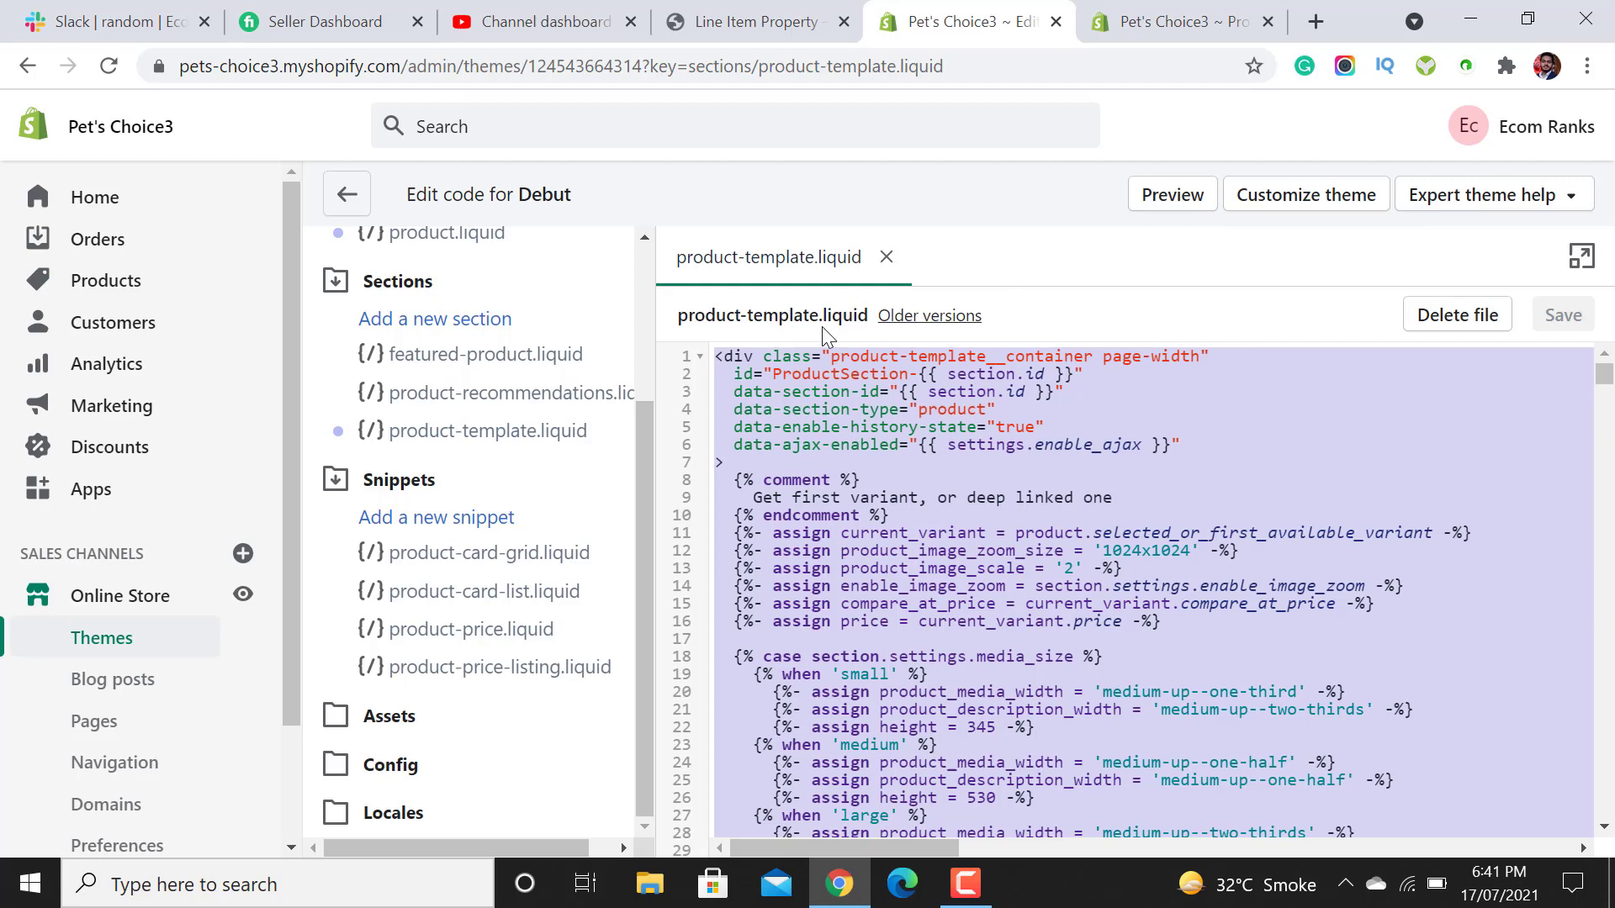
pyautogui.click(886, 257)
# Create a new theme section called Custom.
pyautogui.scroll(1, 635, 422)
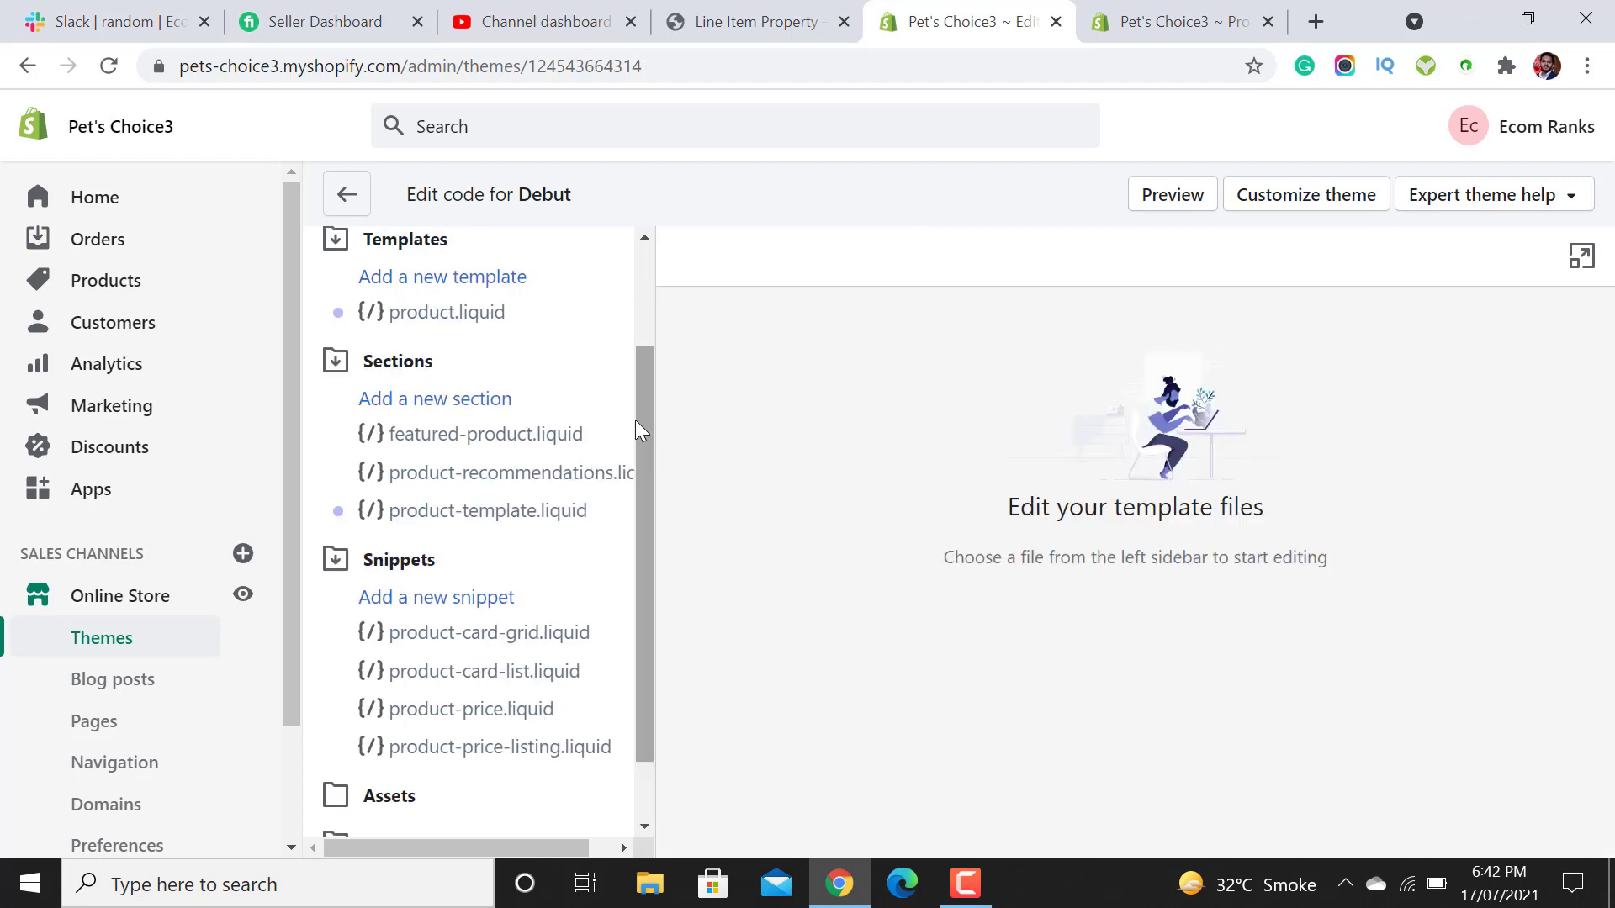
pyautogui.click(466, 399)
pyautogui.click(729, 279)
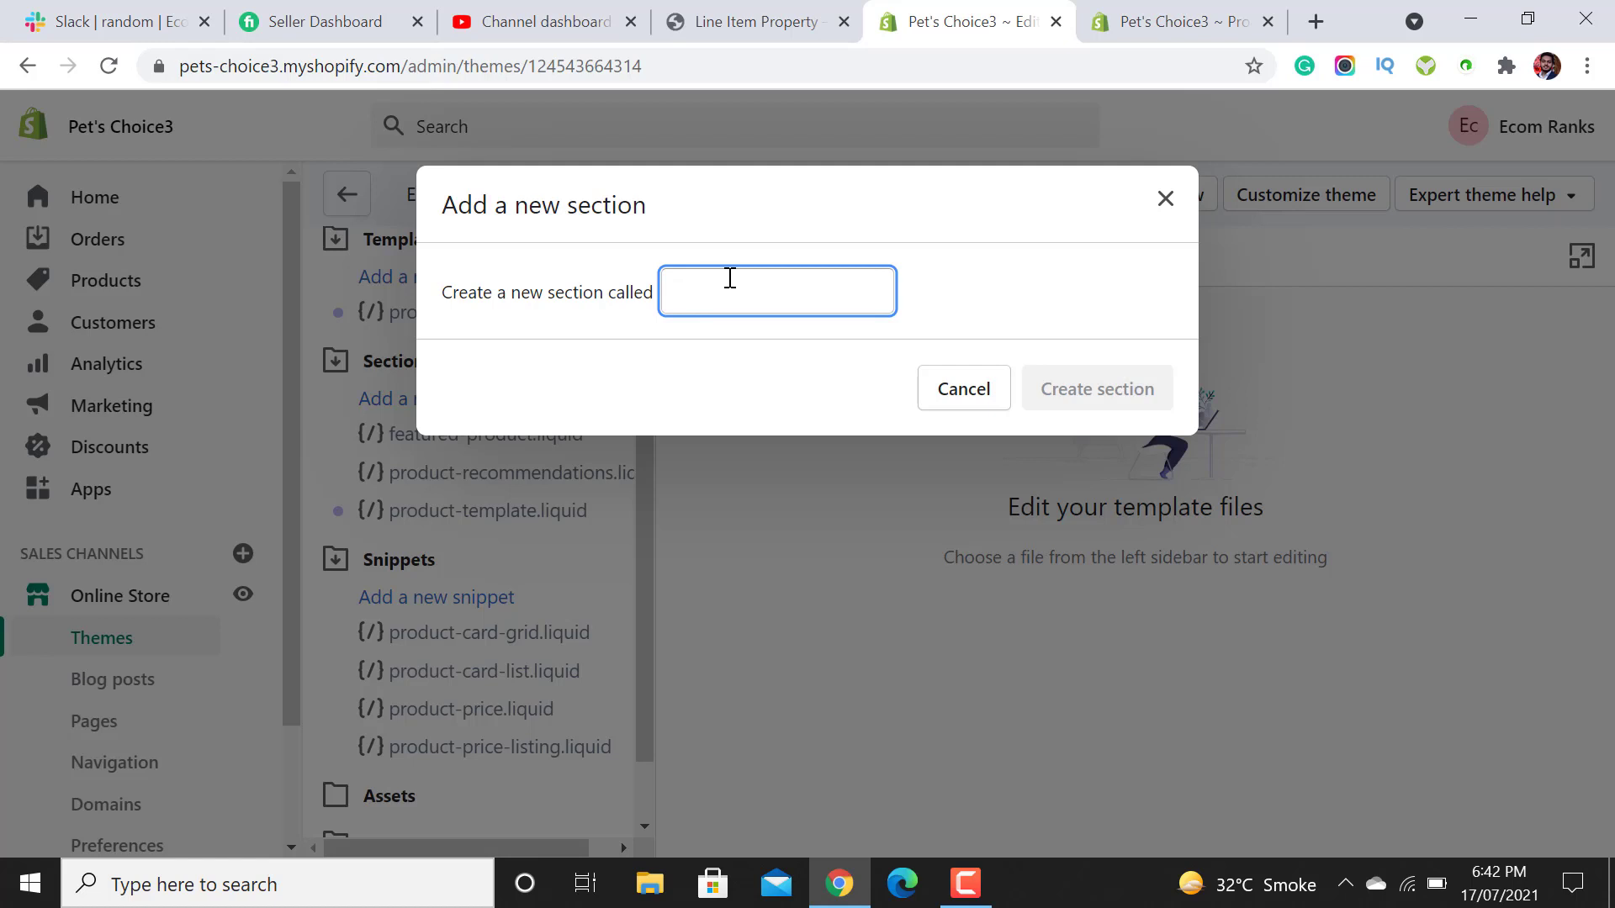
pyautogui.write('Custom')
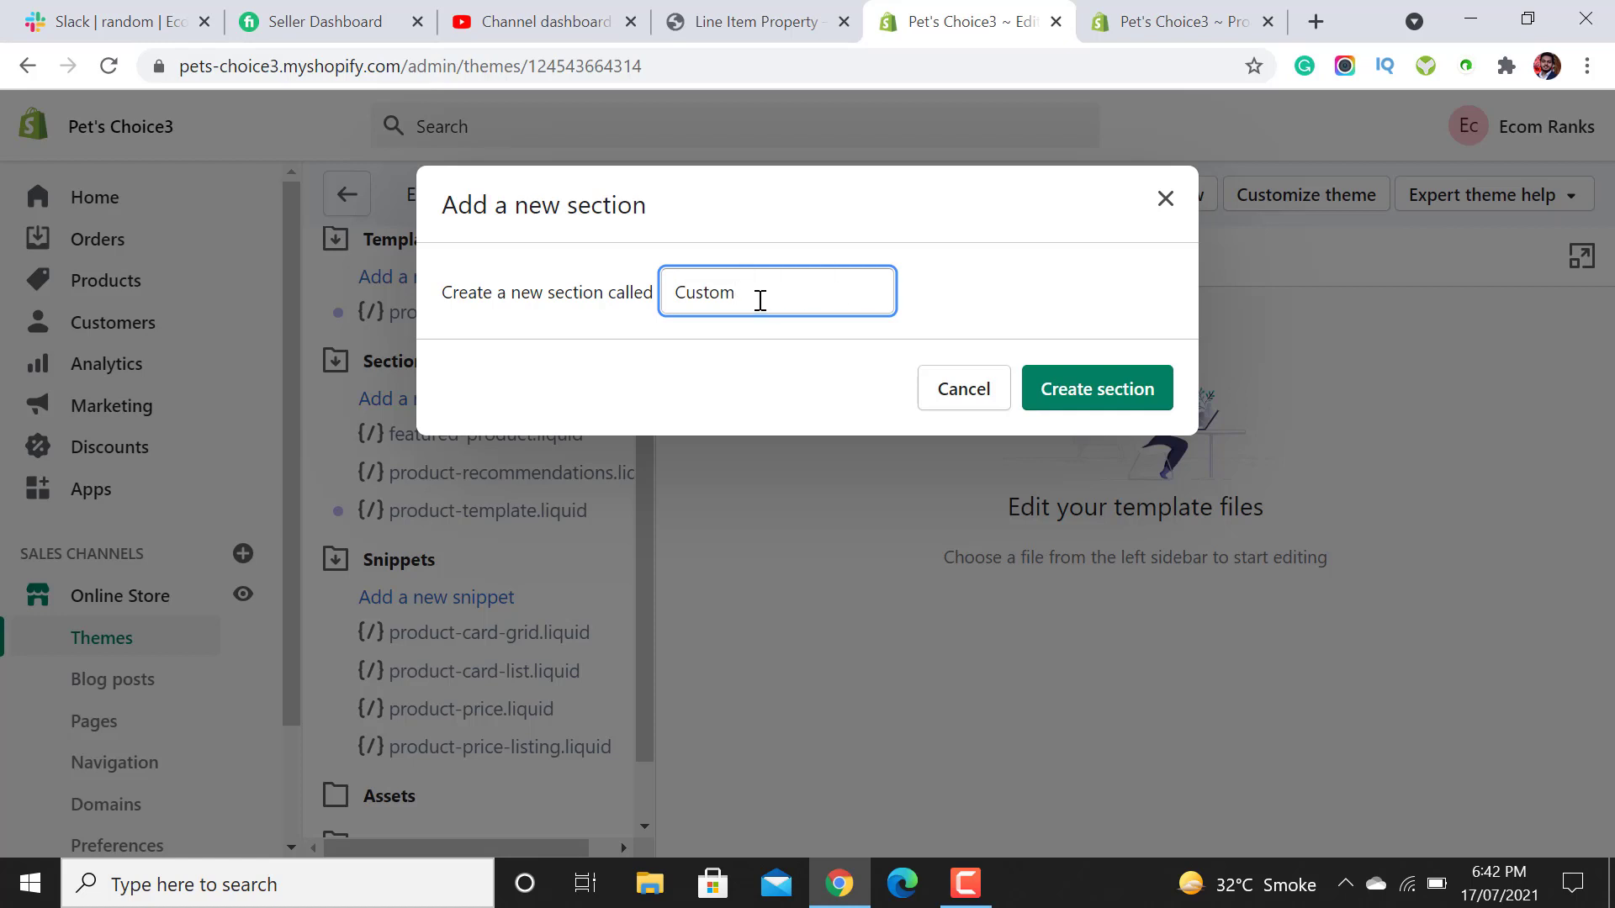
pyautogui.click(1094, 392)
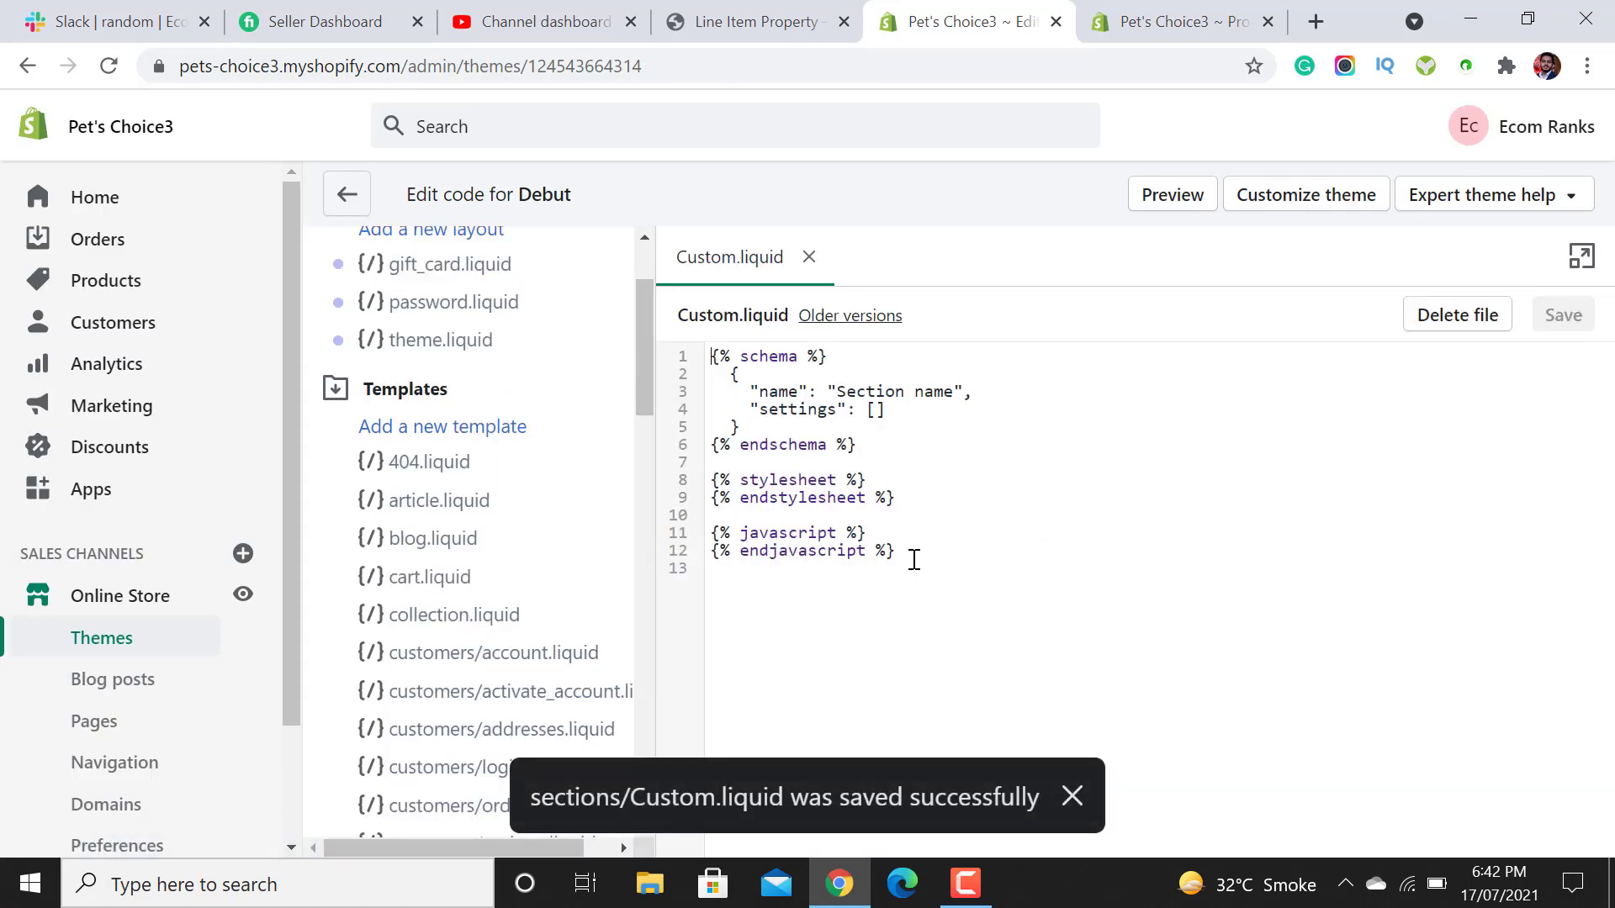
# Replace the default code in Custom.liquid with the copied product-template code and save the file.
pyautogui.moveTo(912, 556); pyautogui.dragTo(715, 335)
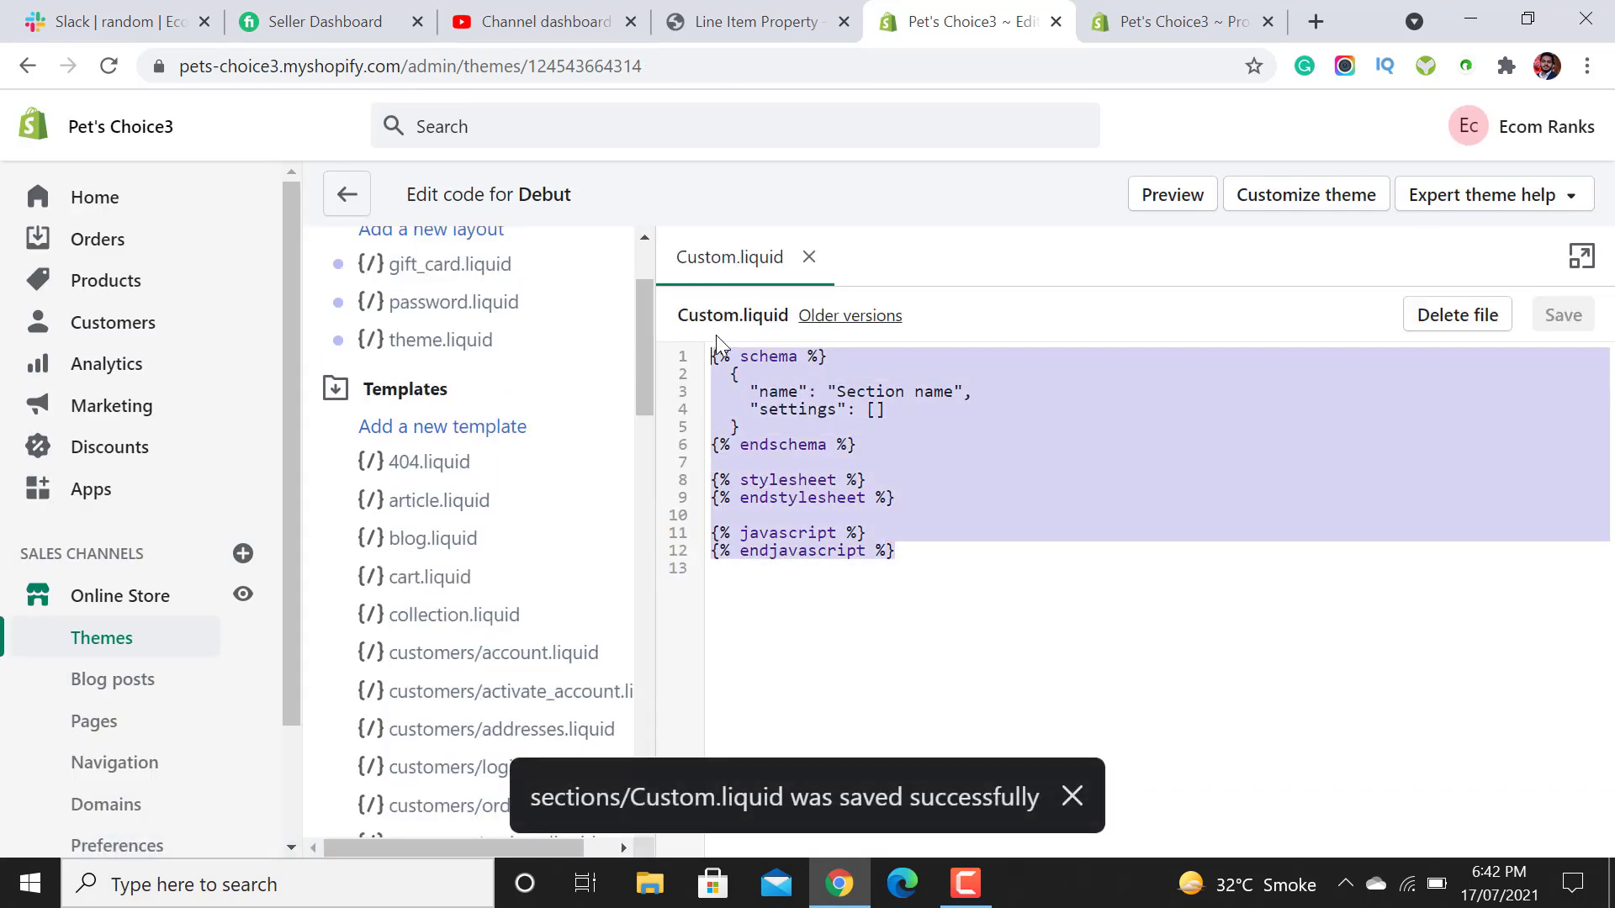
pyautogui.press('BackSpace')
pyautogui.click(764, 440)
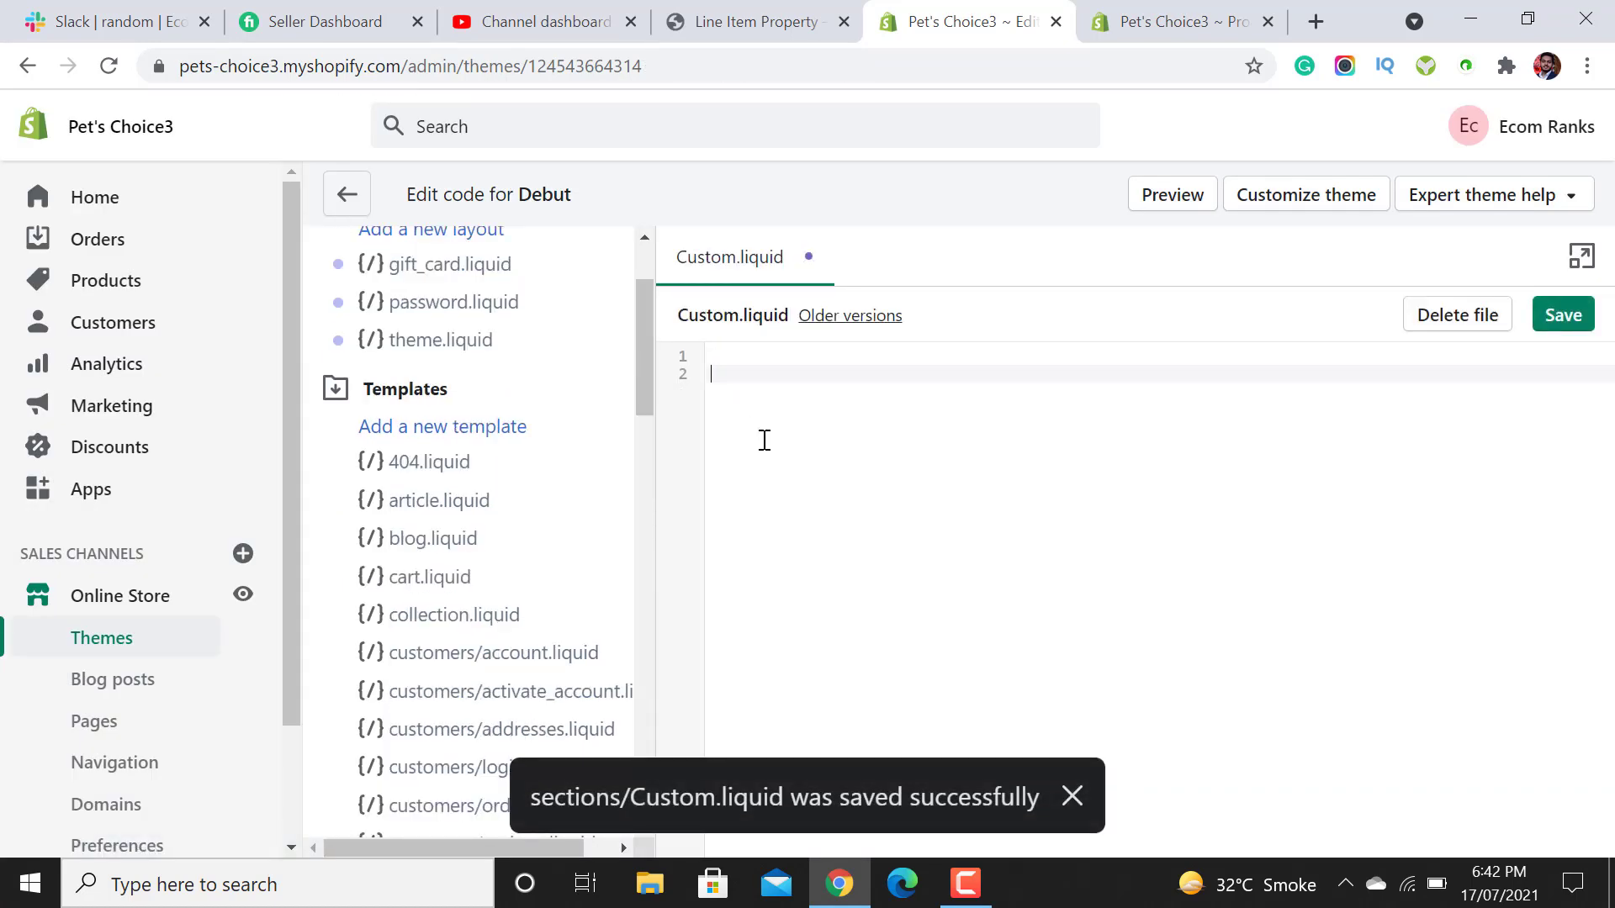
pyautogui.hotkey('ctrl', 'v')
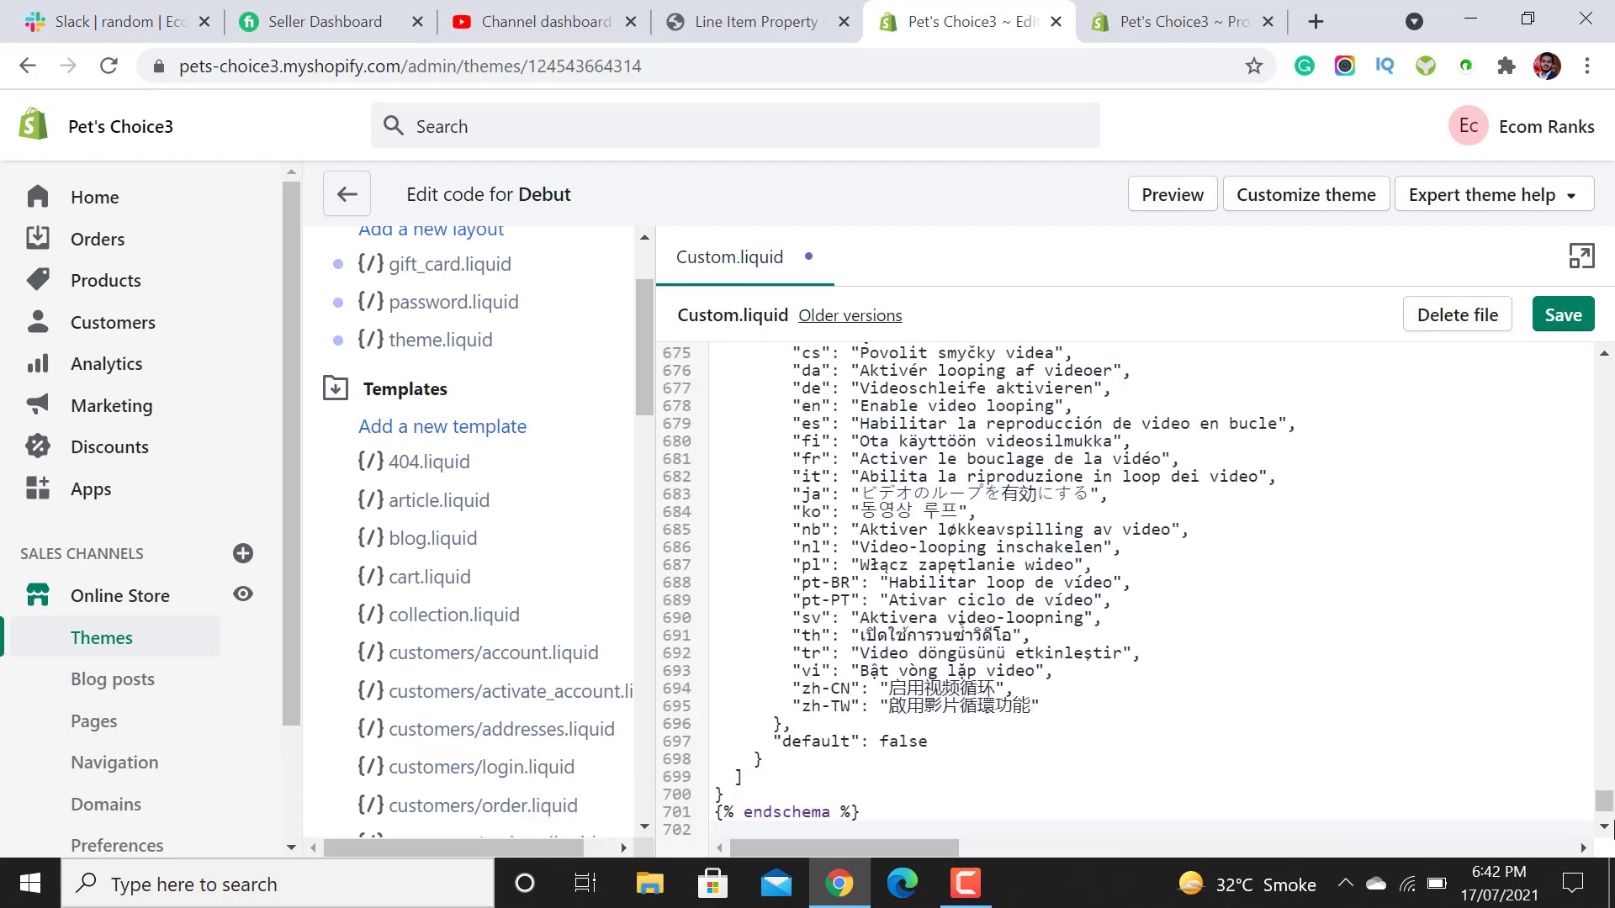
pyautogui.moveTo(1605, 816); pyautogui.dragTo(1542, 407)
pyautogui.click(1562, 319)
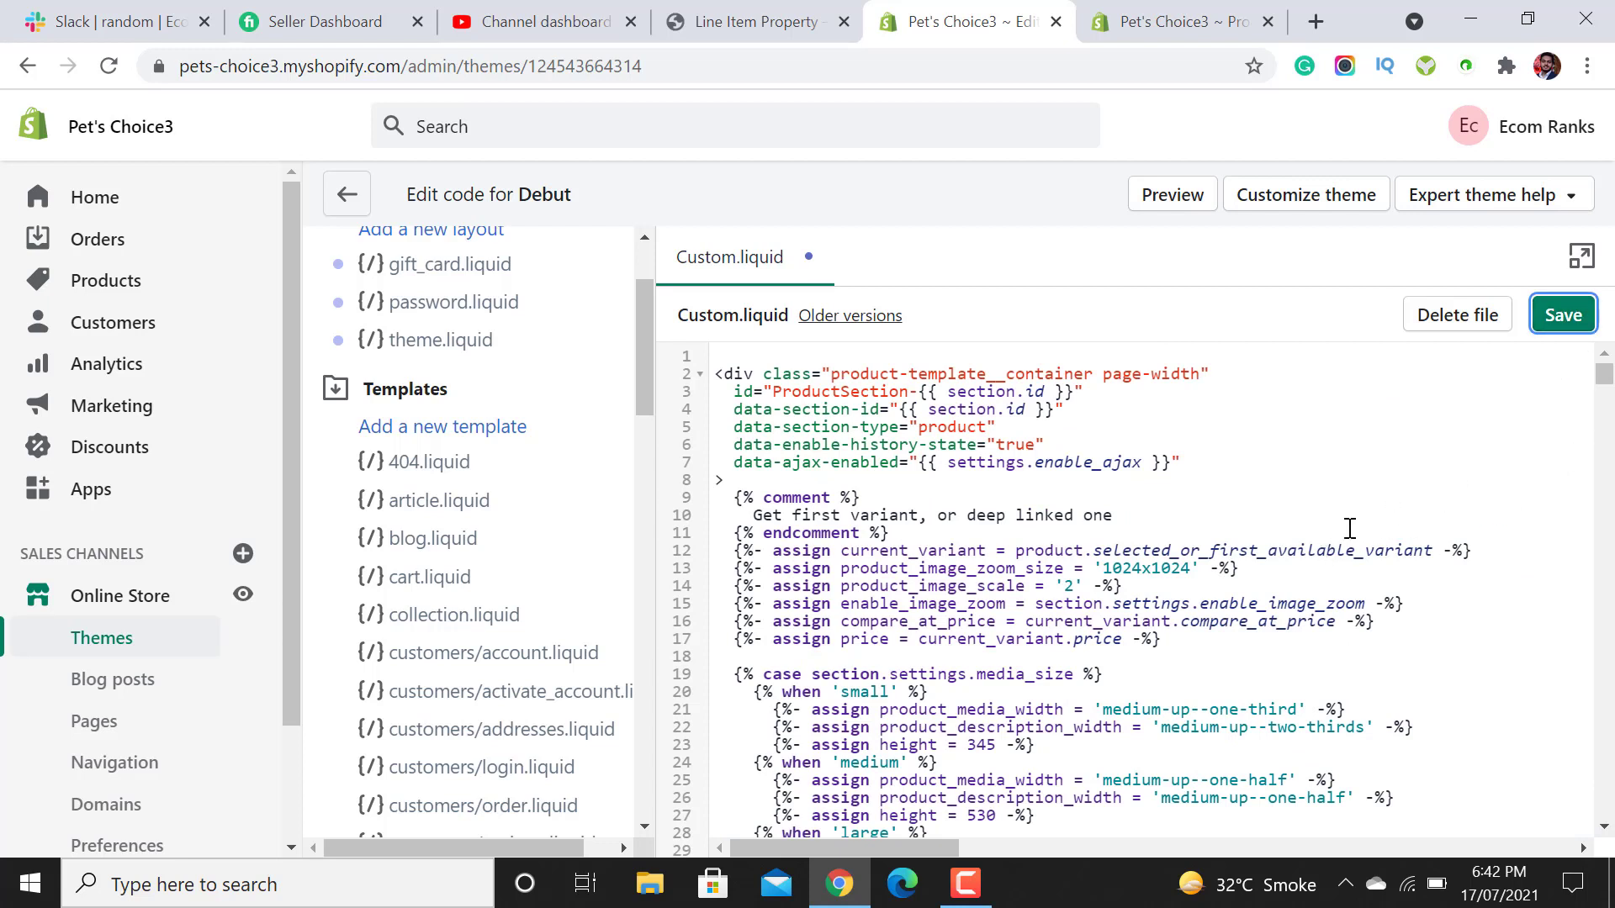
pyautogui.click(768, 373)
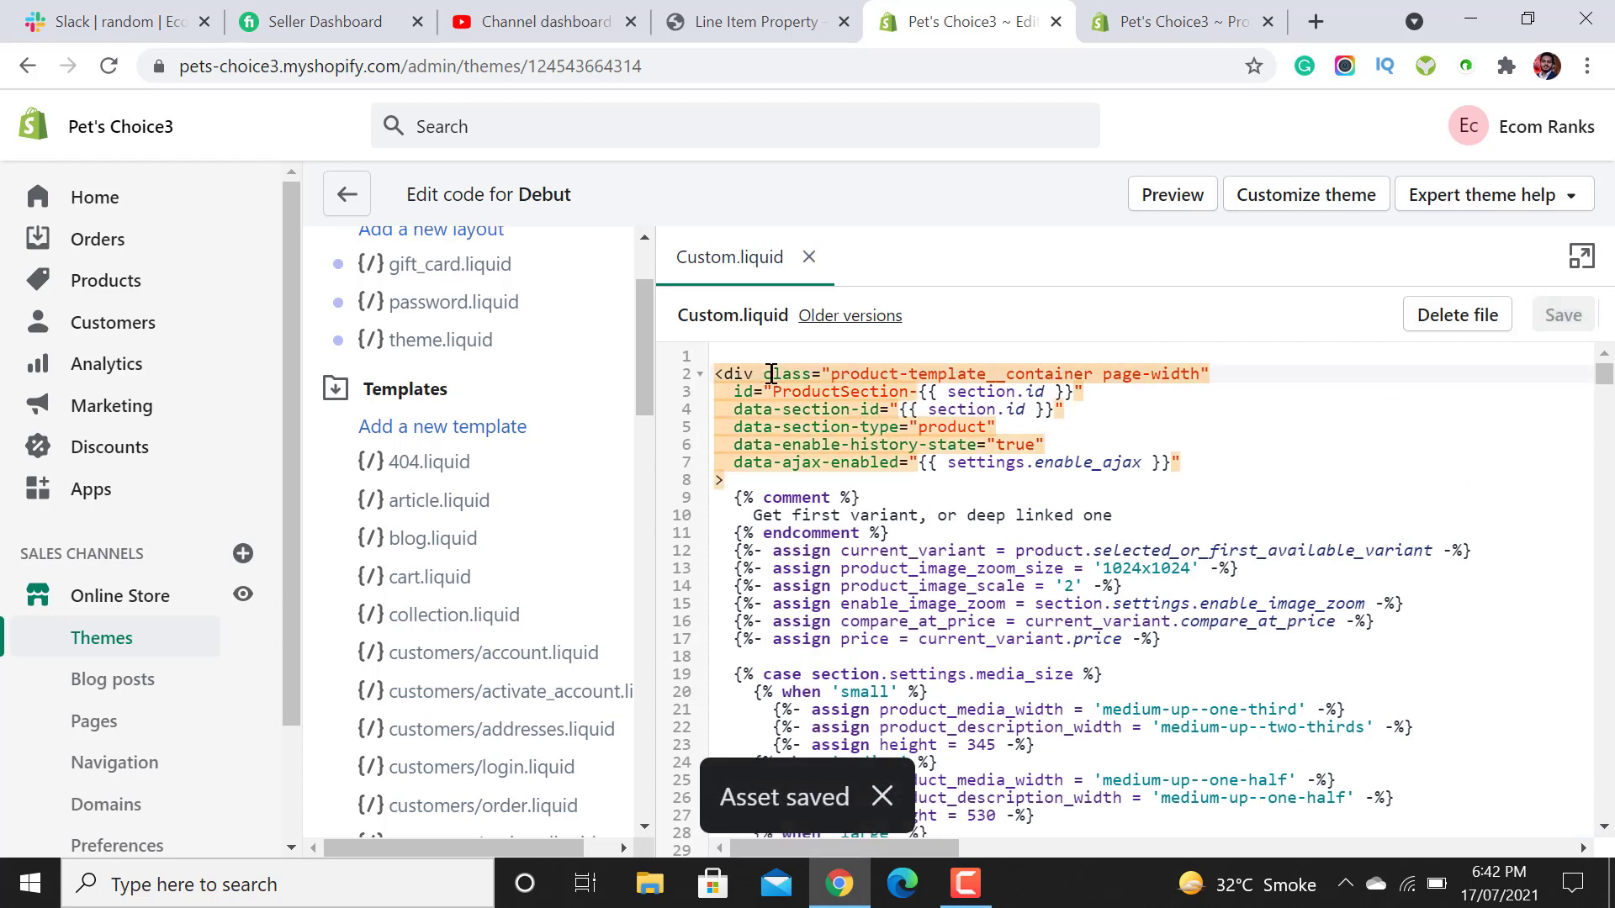
# Copy the word "Custom" from the file name heading of Custom.liquid.
pyautogui.moveTo(648, 330); pyautogui.dragTo(643, 281)
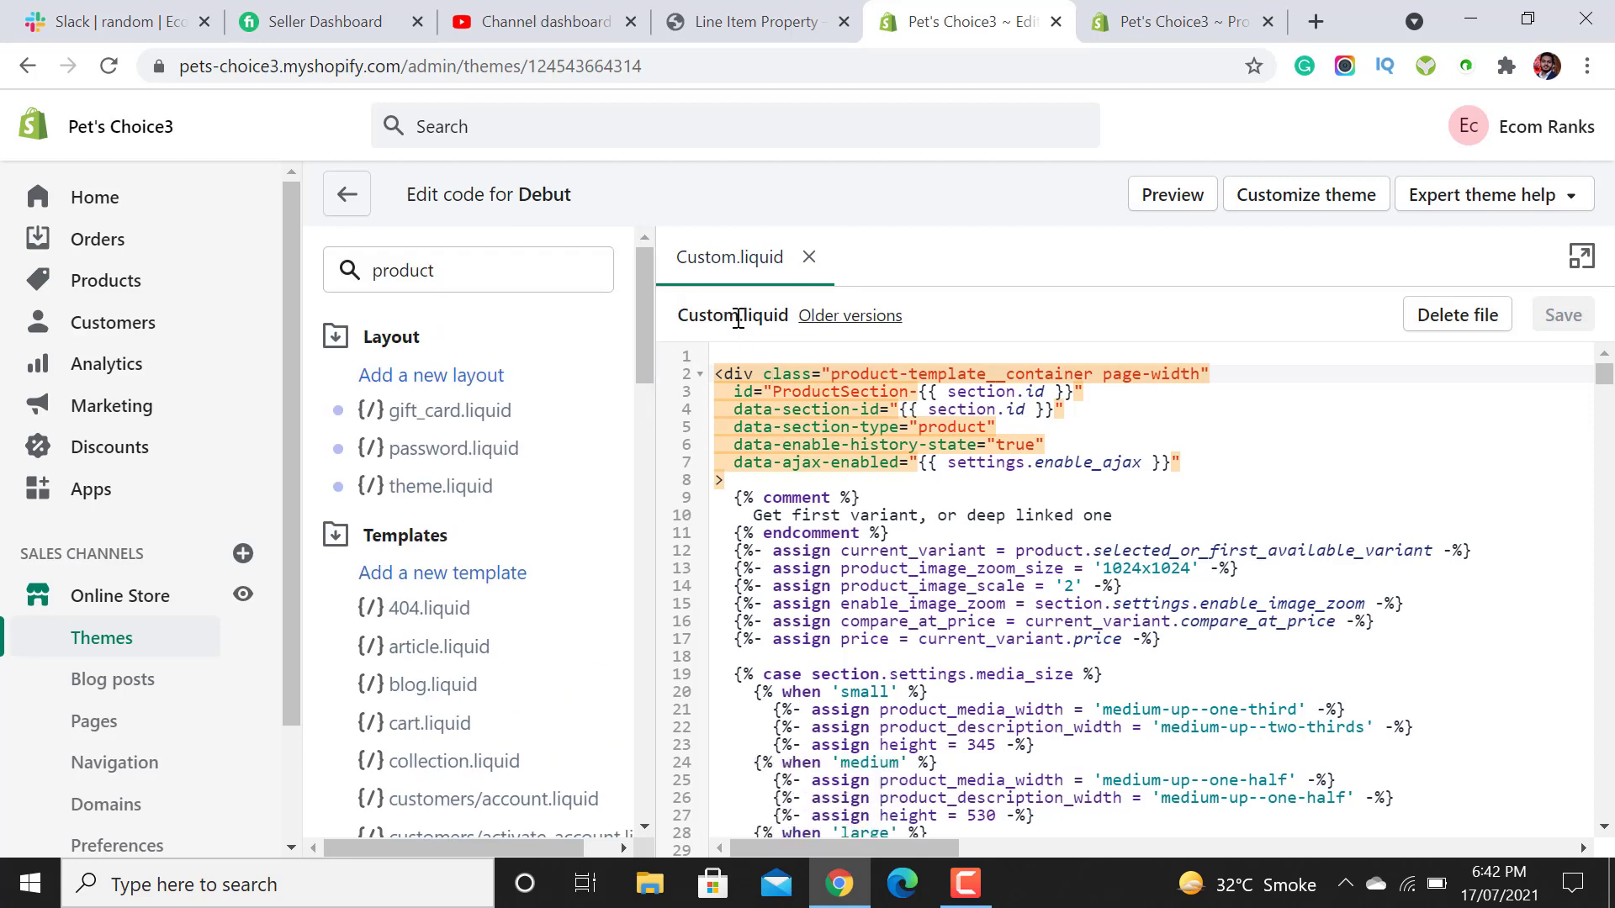
pyautogui.moveTo(738, 318); pyautogui.dragTo(680, 317)
pyautogui.rightClick(697, 323)
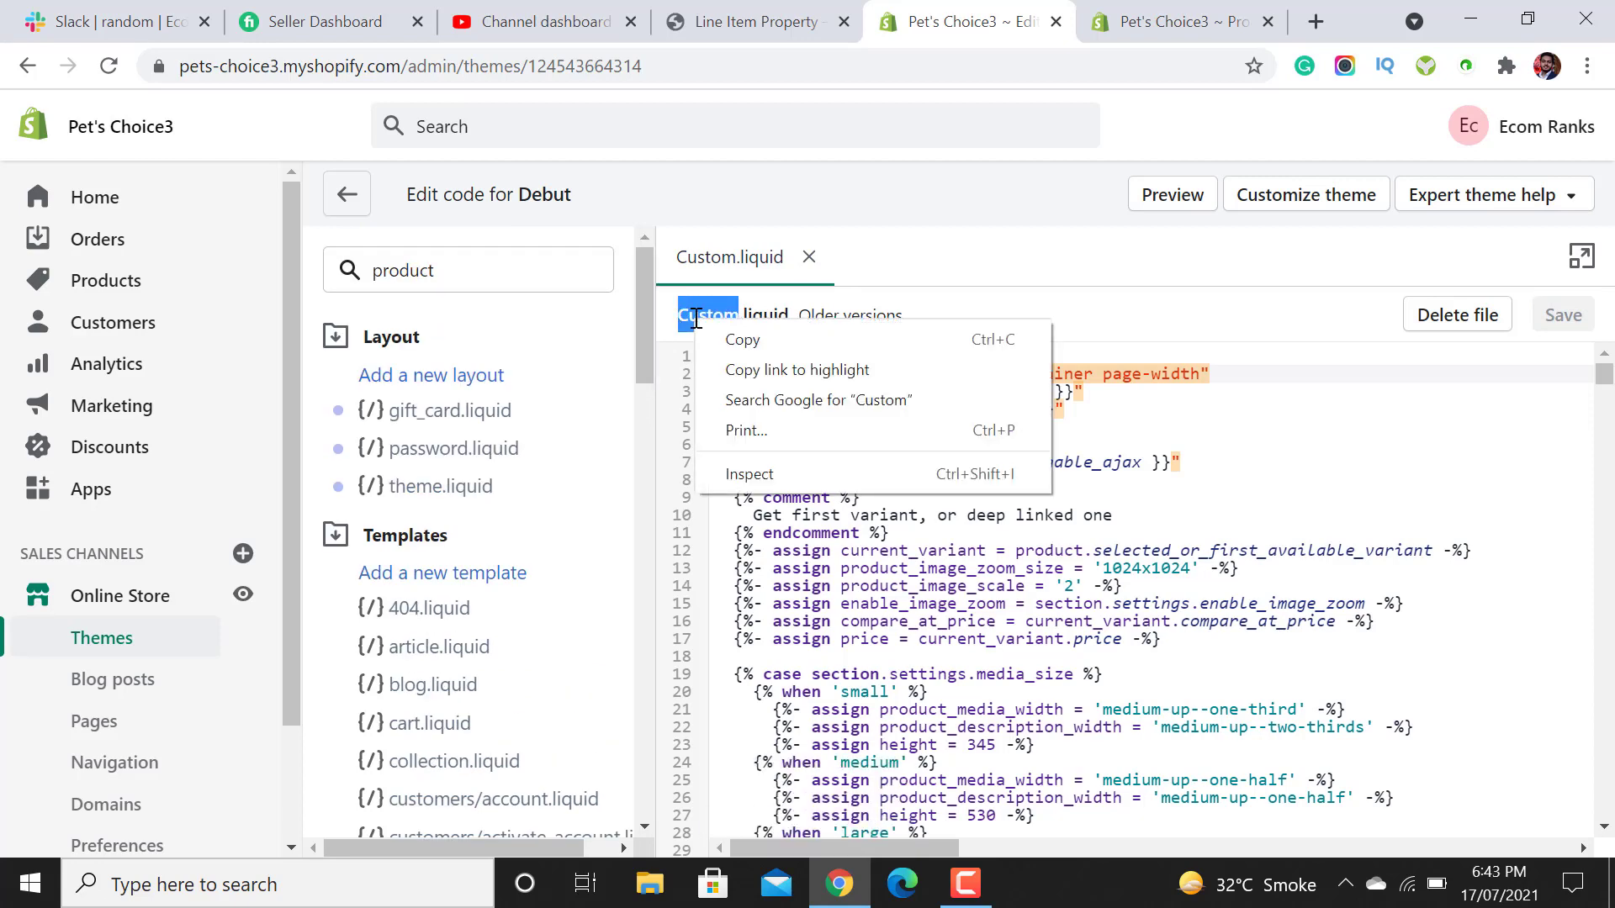
pyautogui.click(742, 340)
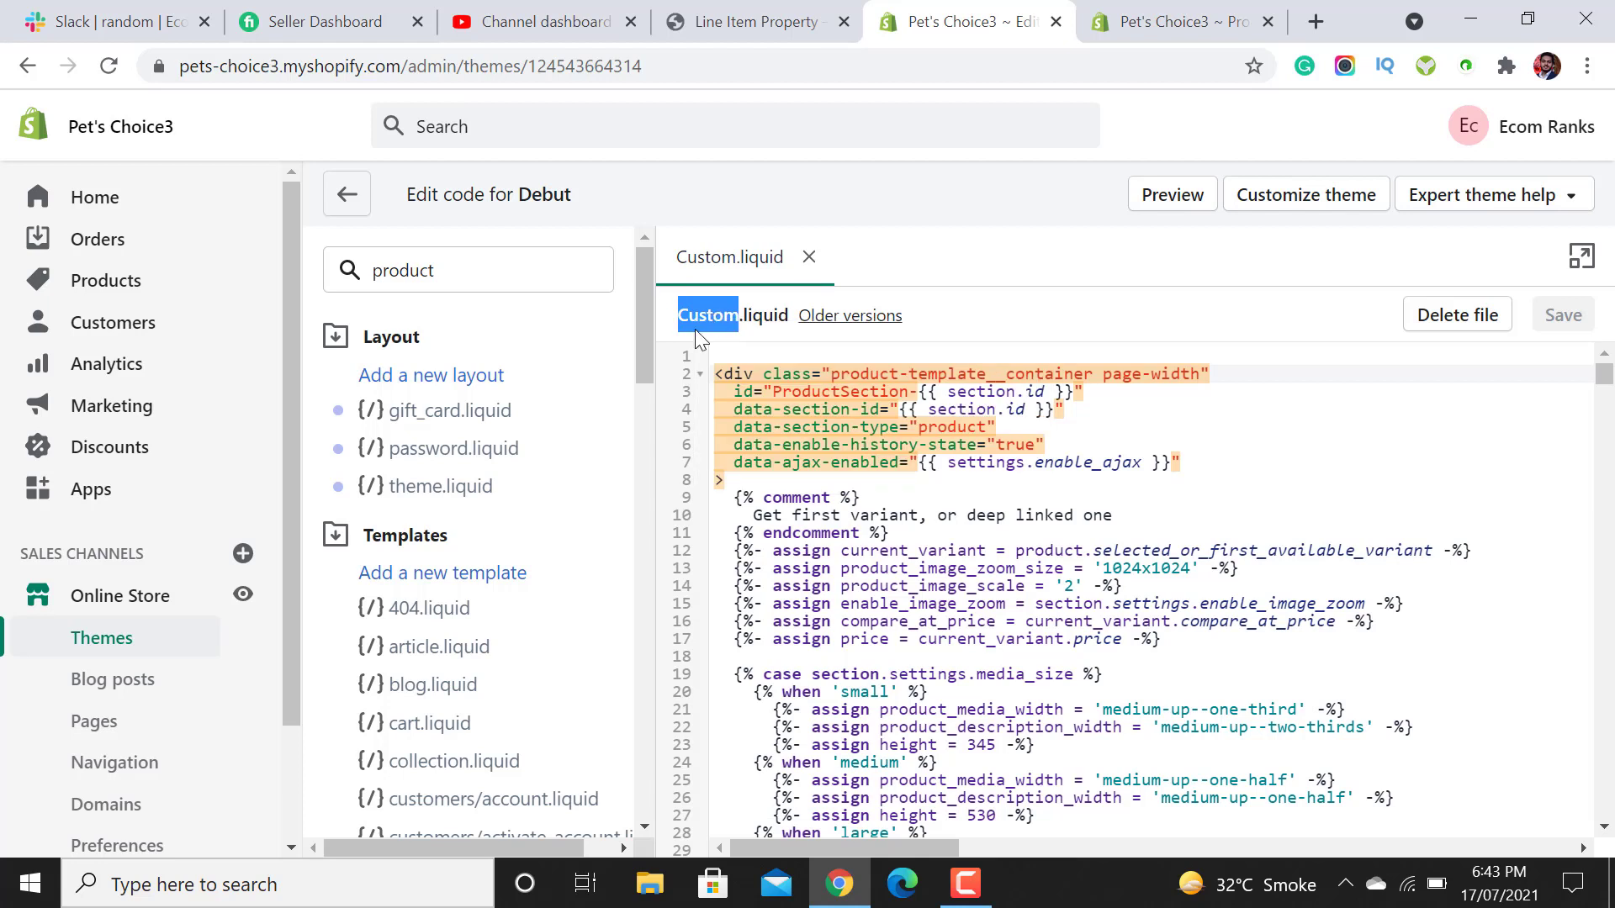
# Create a new product template of type liquid with the file name product.Custom.
pyautogui.doubleClick(505, 278)
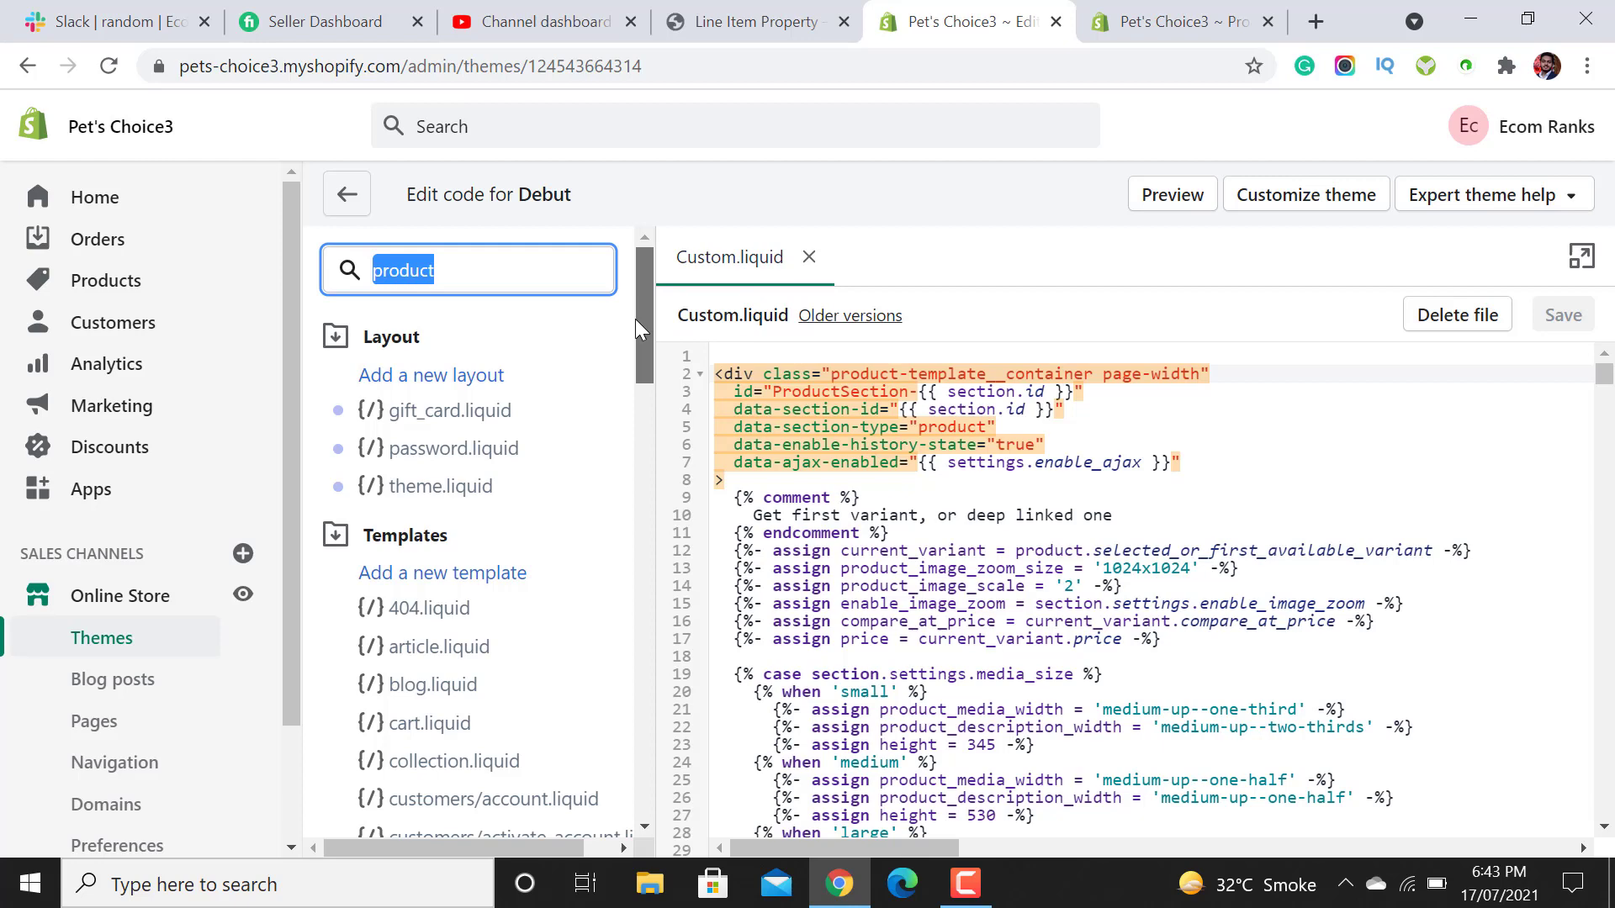
pyautogui.scroll(-2, 475, 400)
pyautogui.click(462, 389)
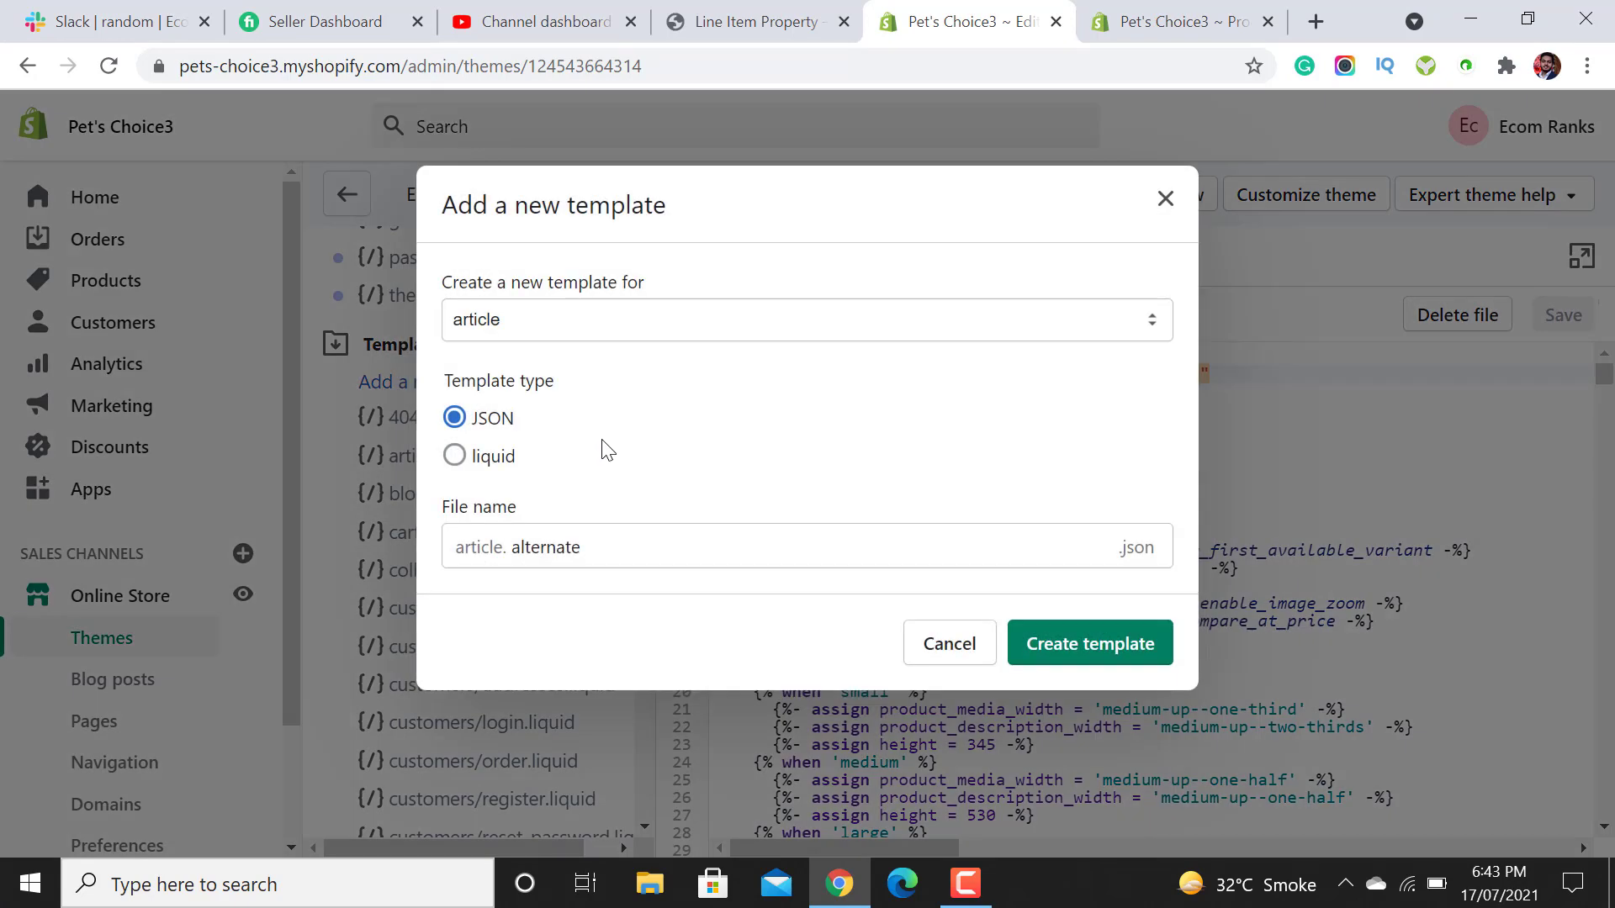
pyautogui.click(617, 323)
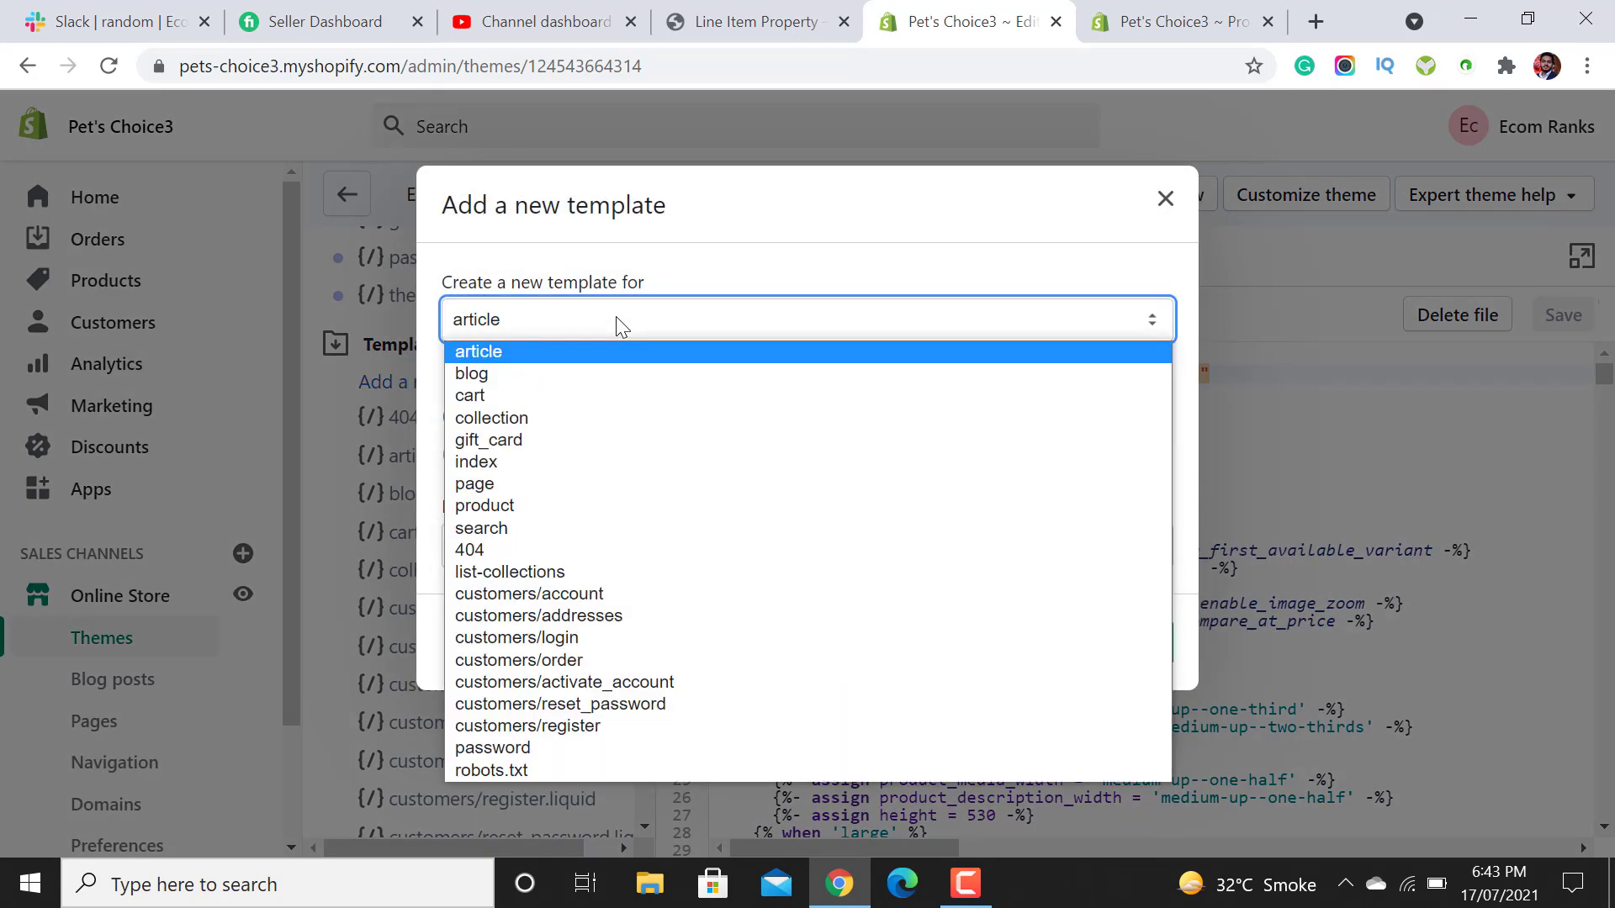
pyautogui.click(522, 505)
pyautogui.click(455, 460)
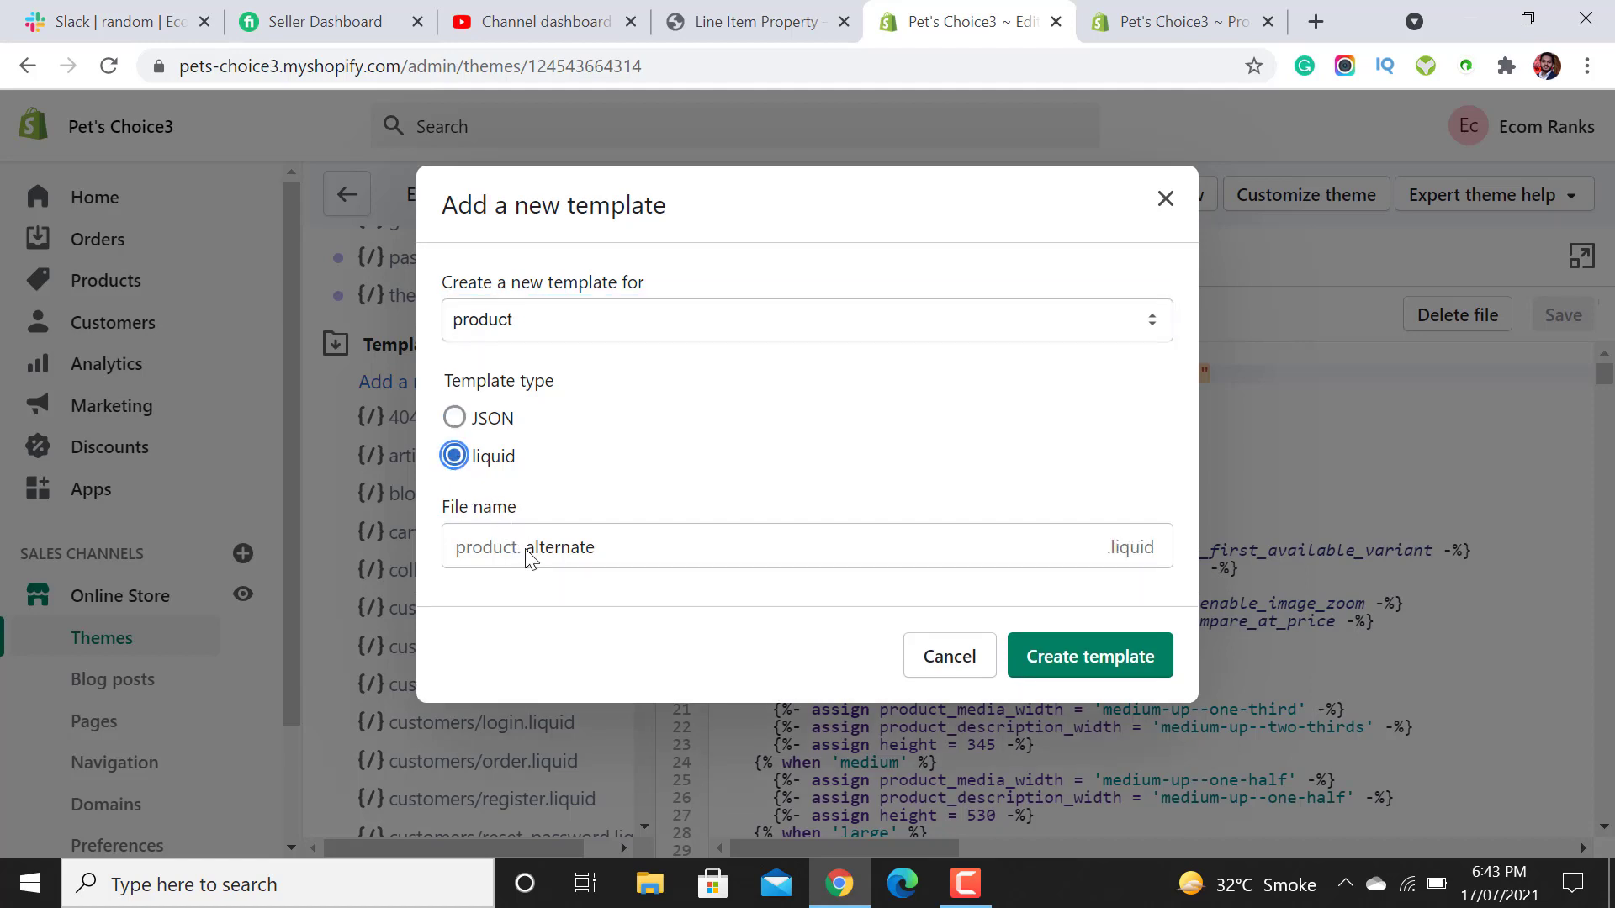
pyautogui.moveTo(525, 547); pyautogui.dragTo(703, 551)
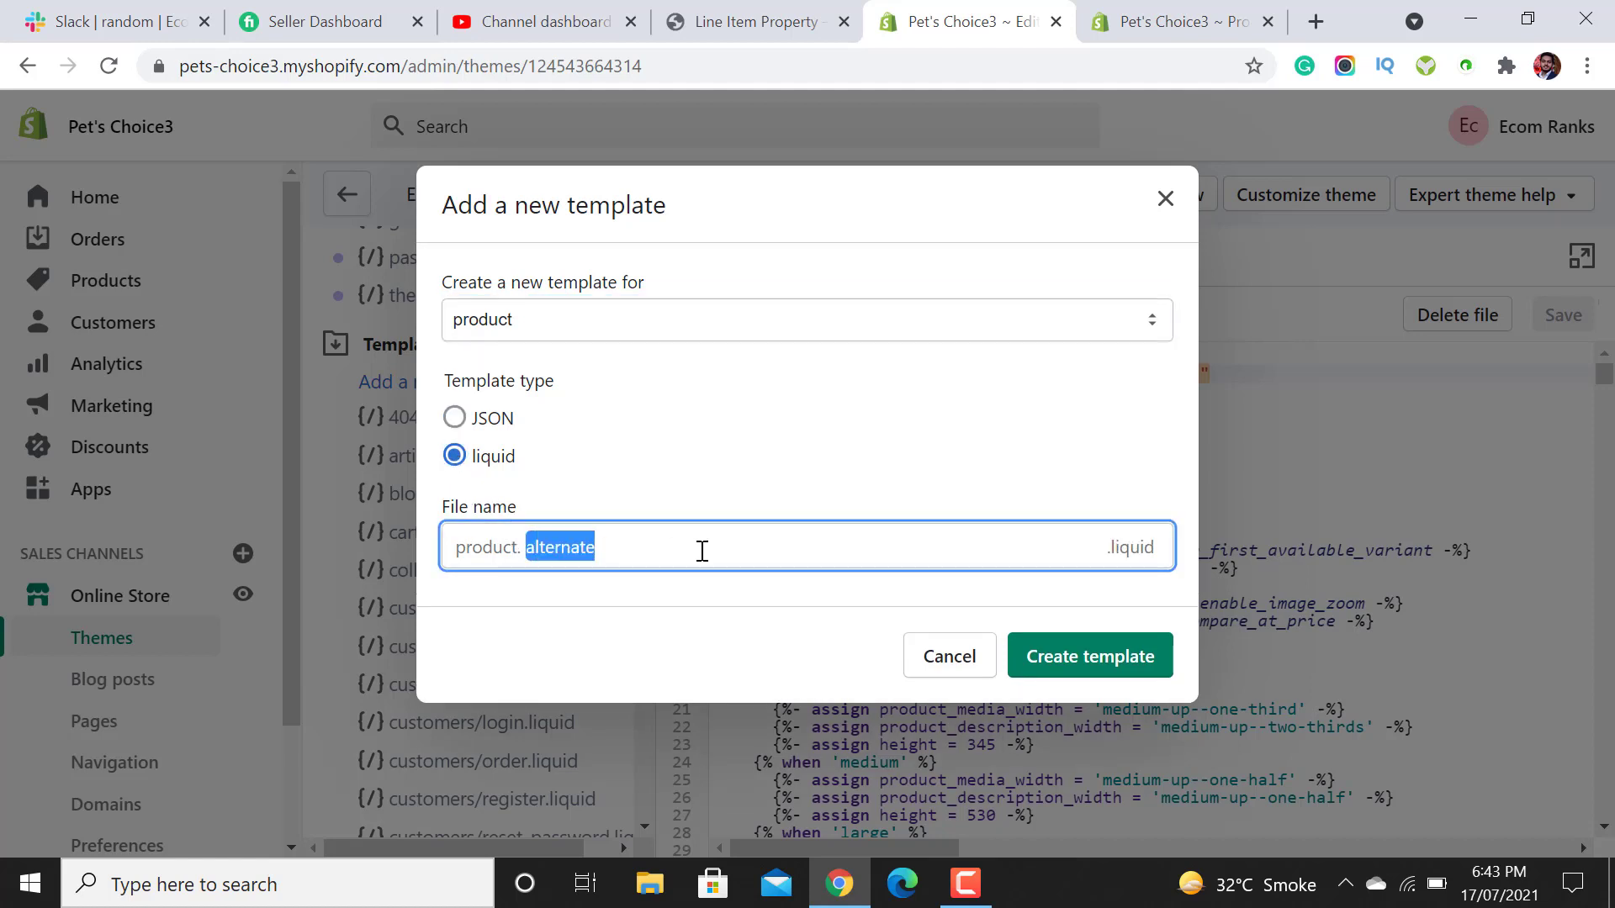
pyautogui.write('Custom')
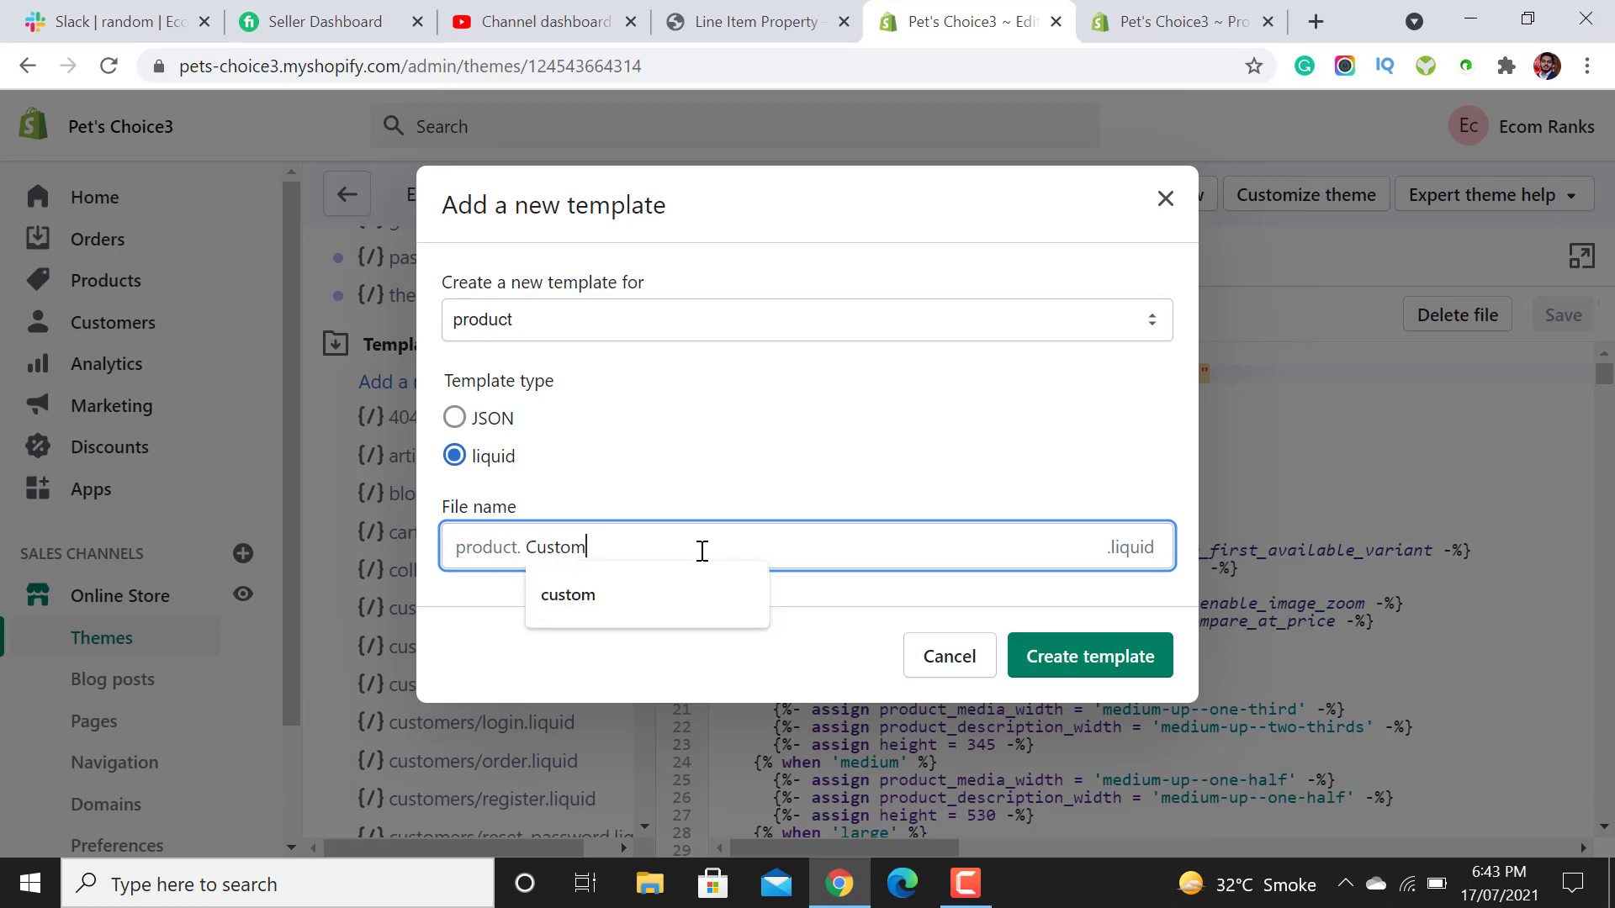
pyautogui.click(1043, 661)
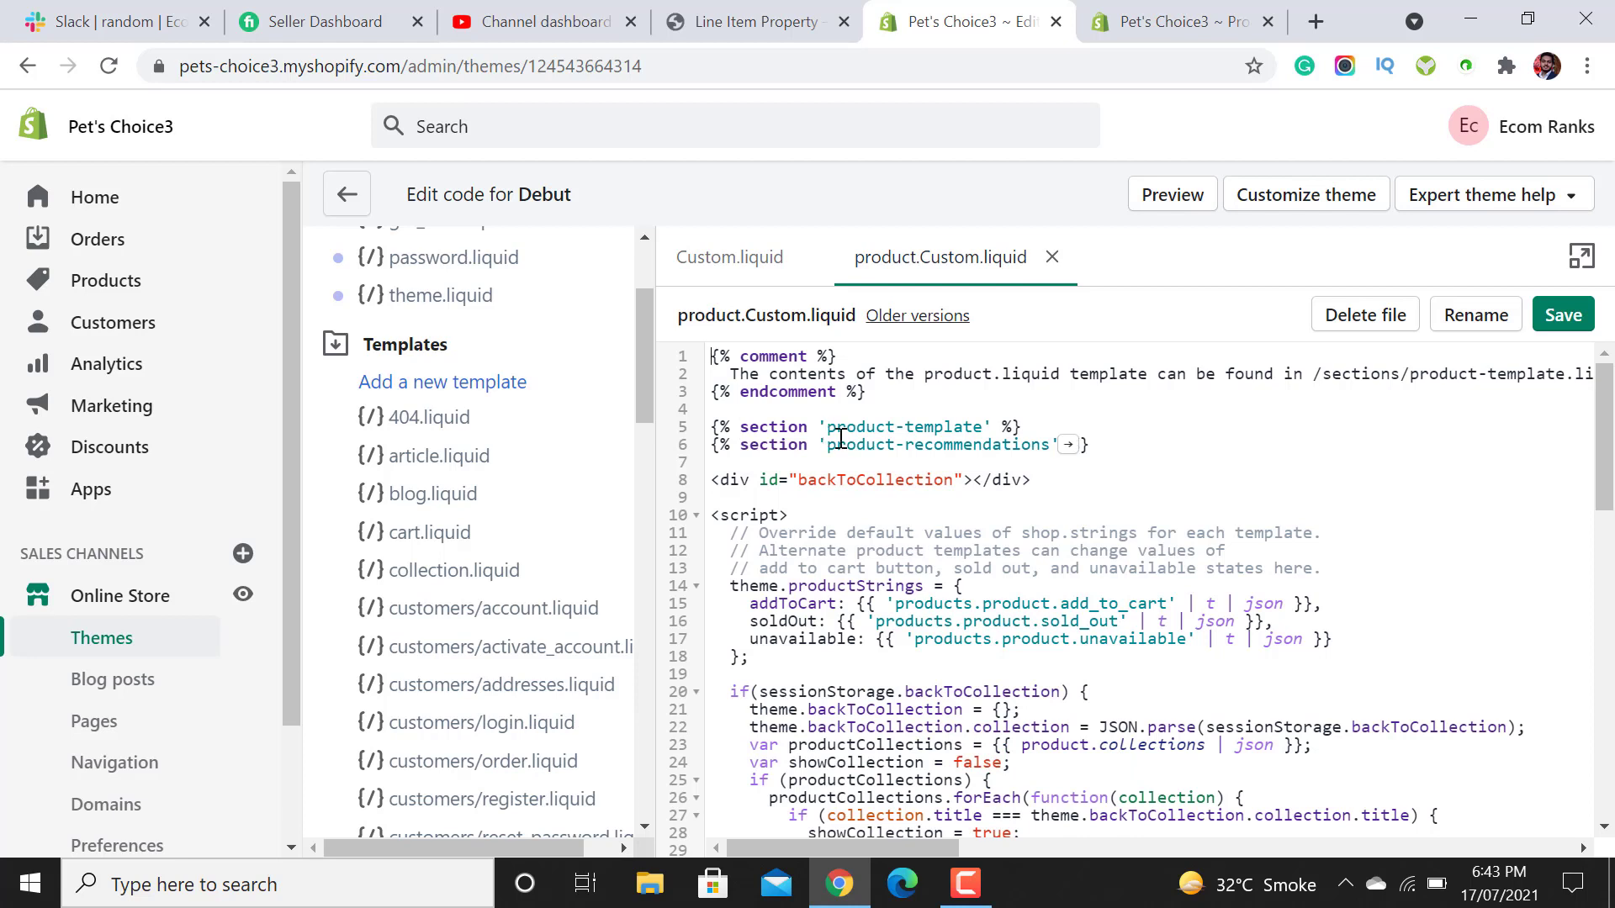
# Replace product-template with Custom in the first section tag of product.Custom.liquid.
pyautogui.moveTo(711, 426); pyautogui.dragTo(1015, 434)
pyautogui.click(982, 497)
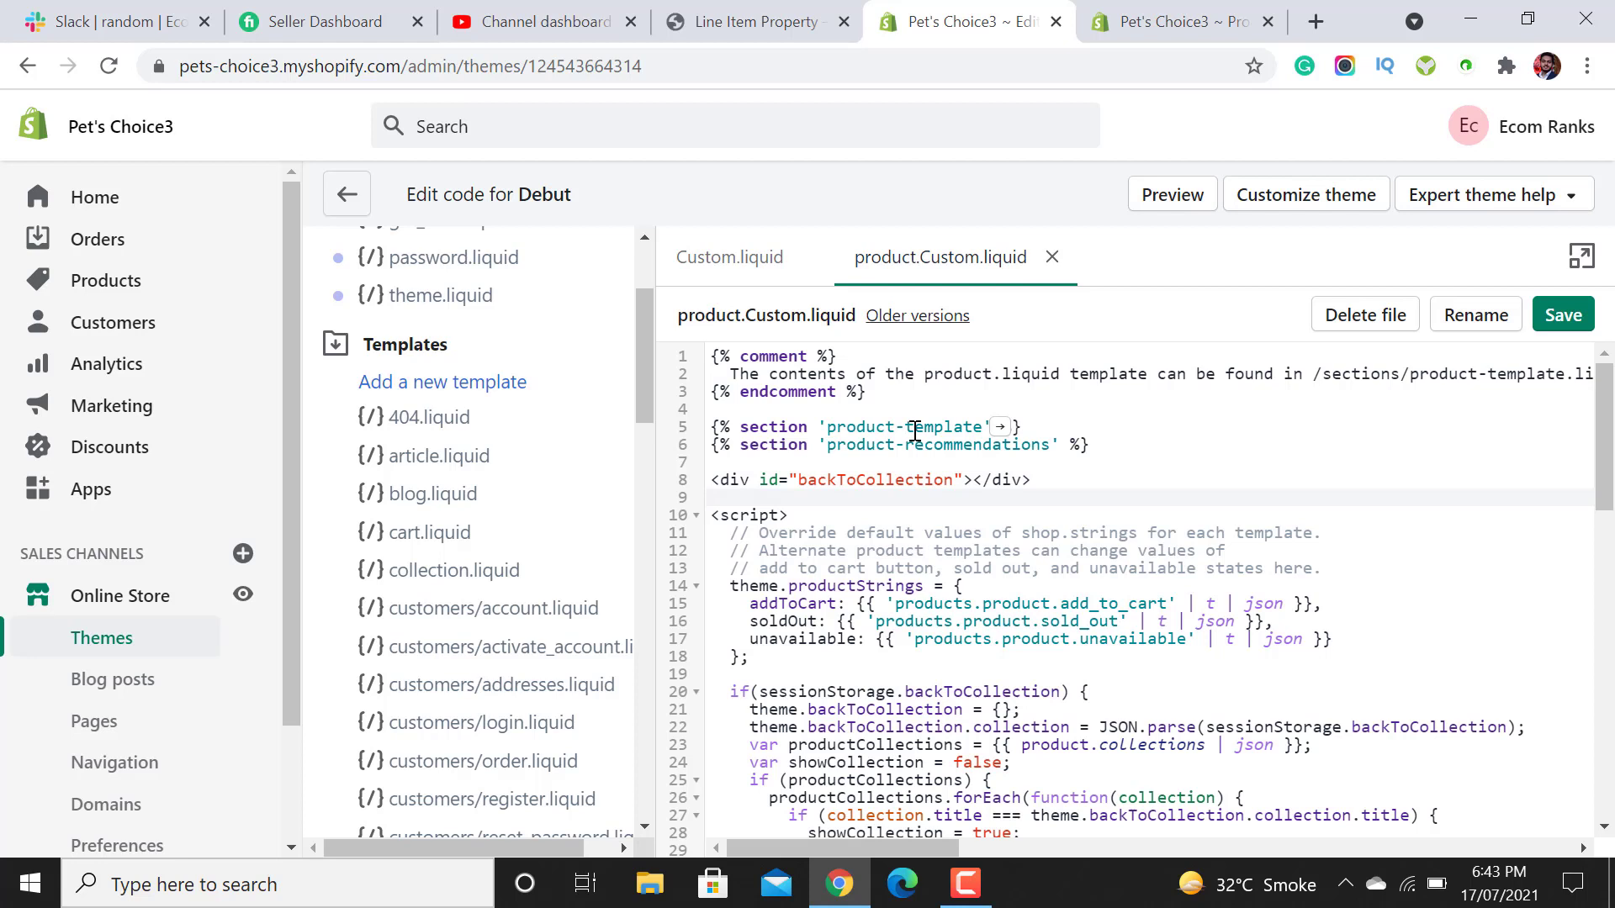
pyautogui.tripleClick(755, 427)
pyautogui.click(827, 427)
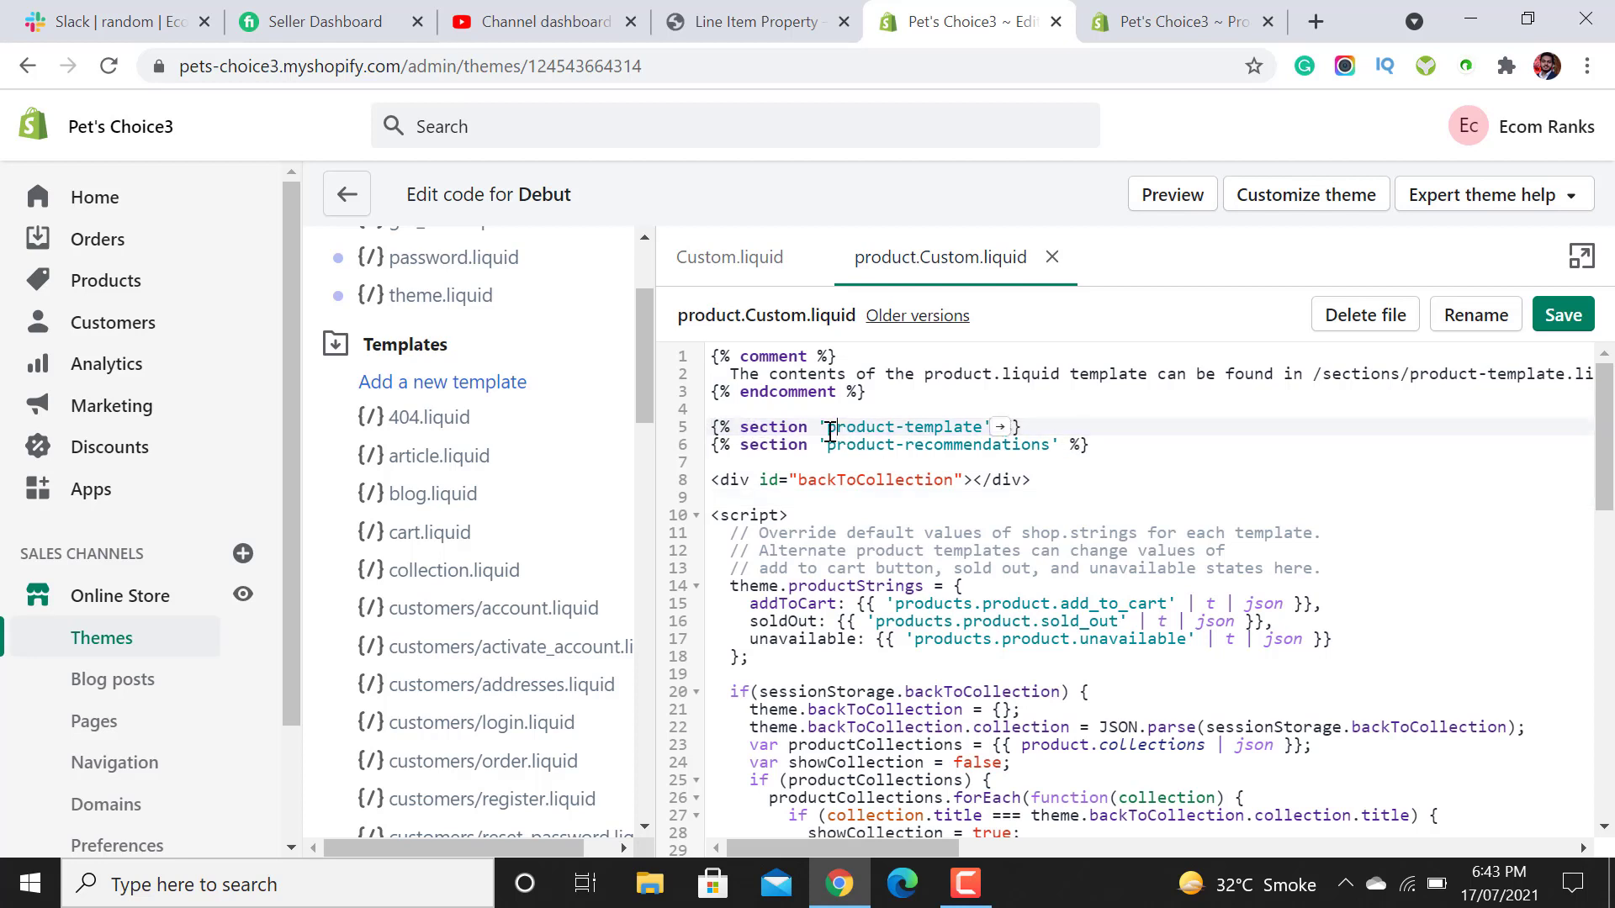
pyautogui.moveTo(831, 431); pyautogui.dragTo(985, 429)
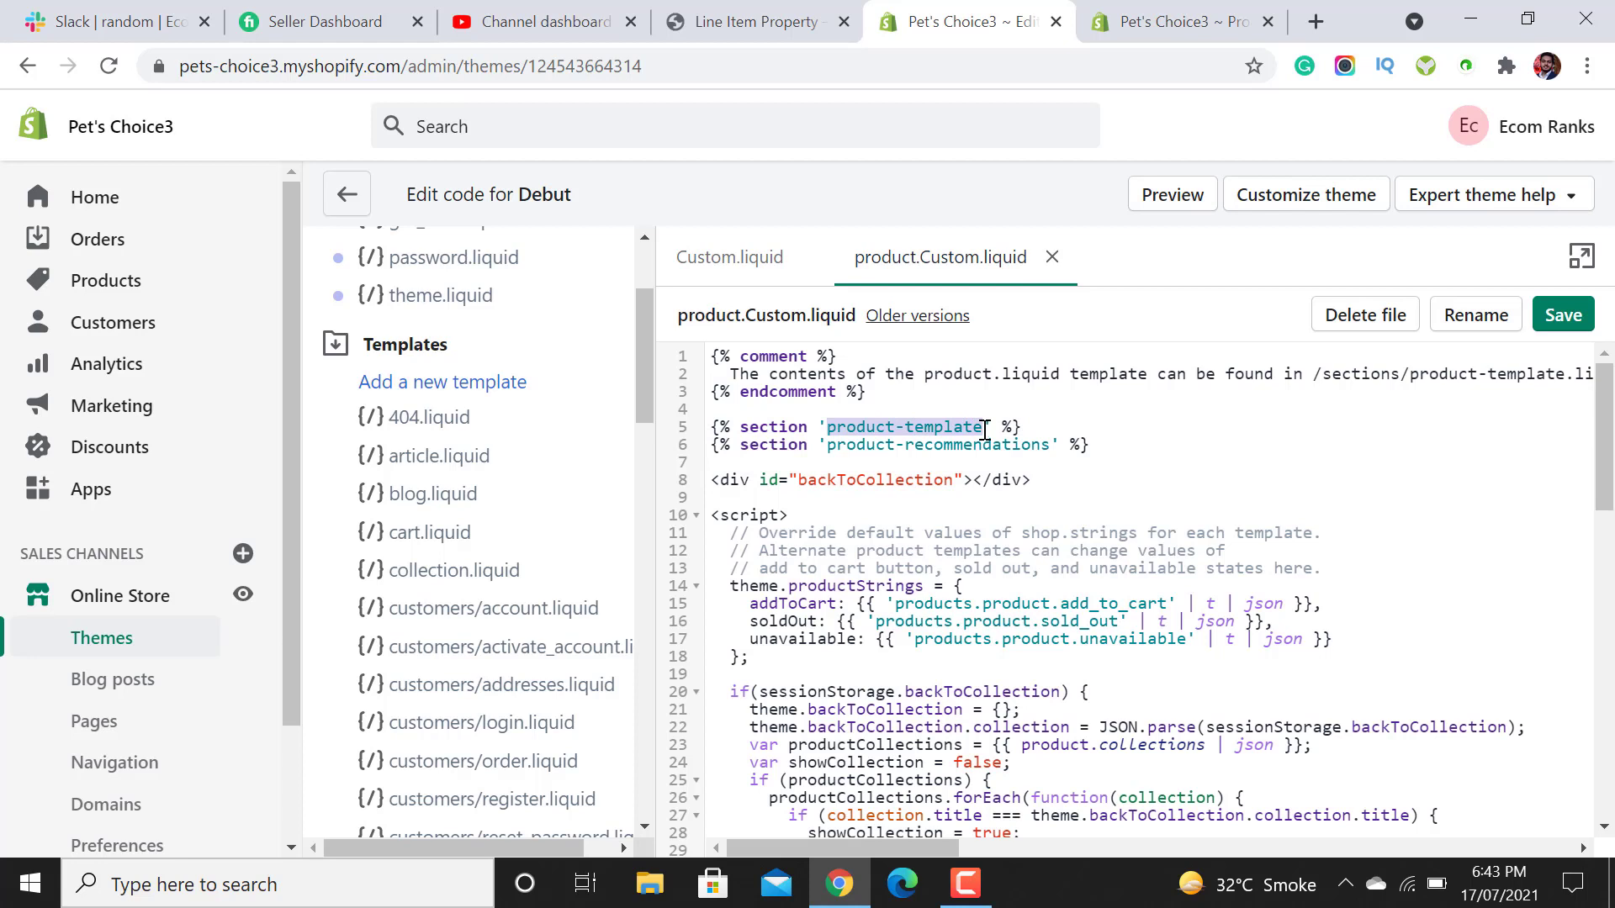
pyautogui.write('Custom')
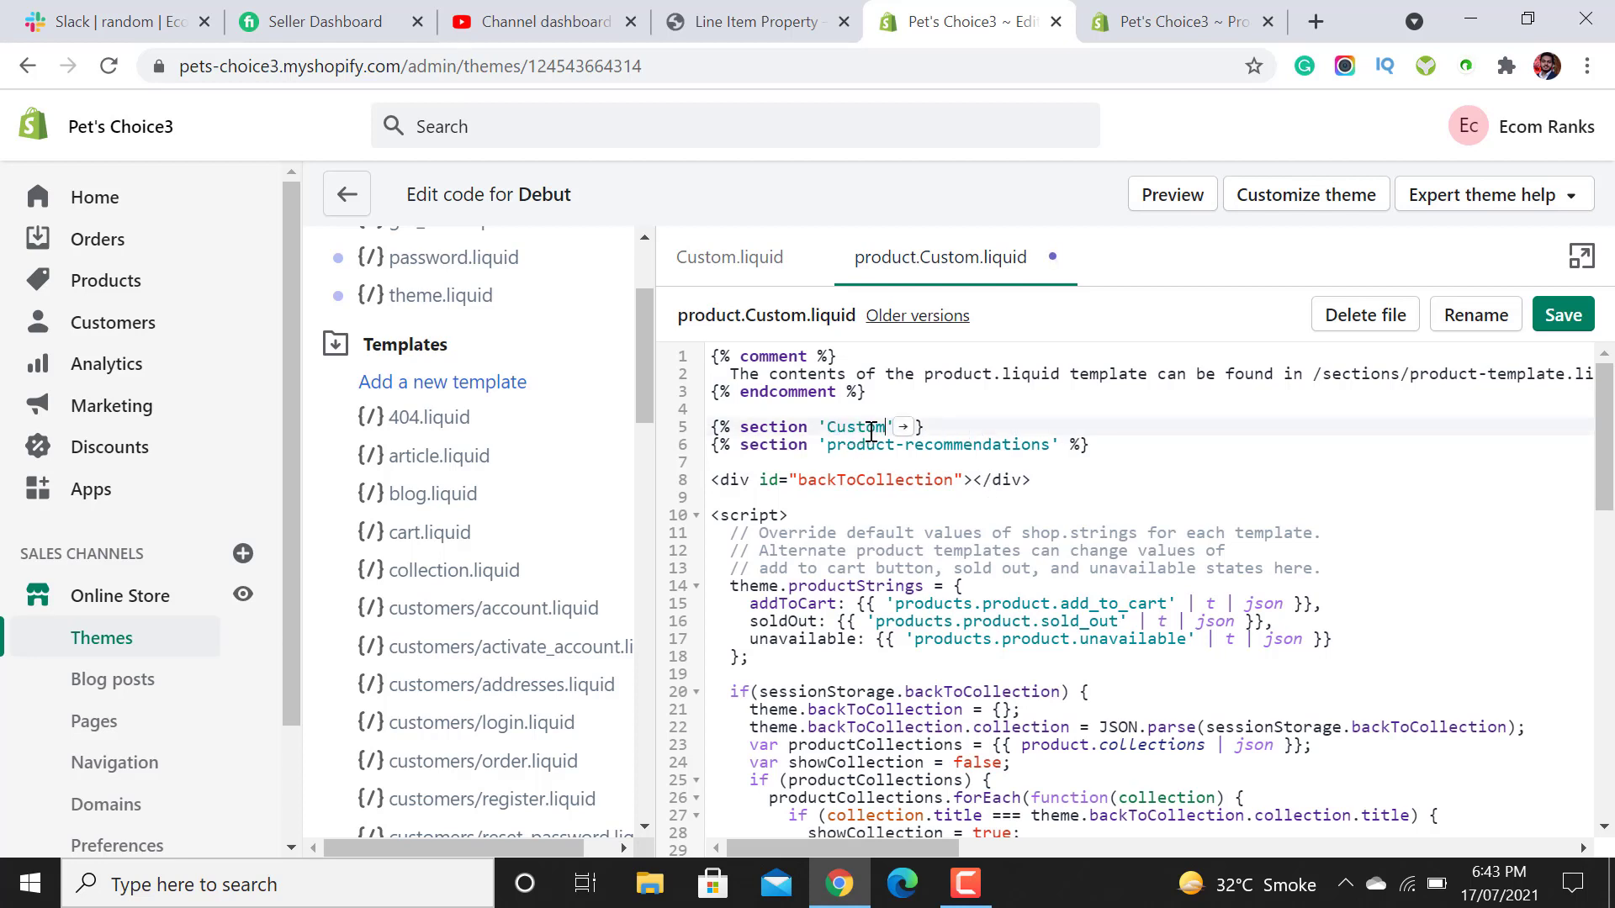
# Check the Custom.liquid section file, save product.Custom.liquid and close it.
pyautogui.click(725, 257)
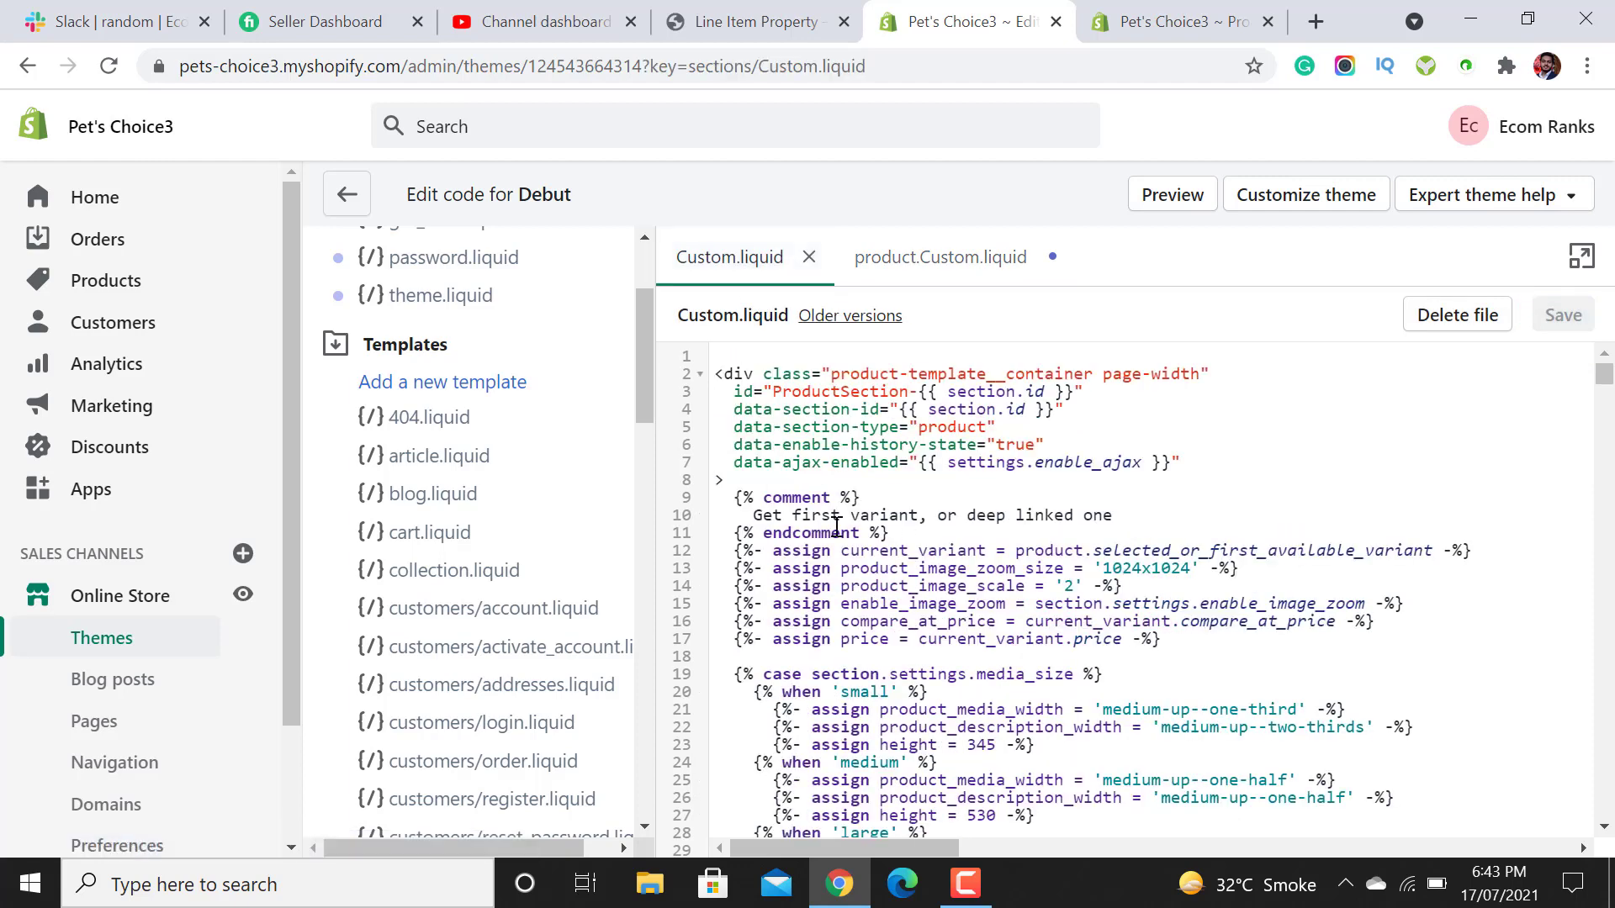
pyautogui.click(917, 260)
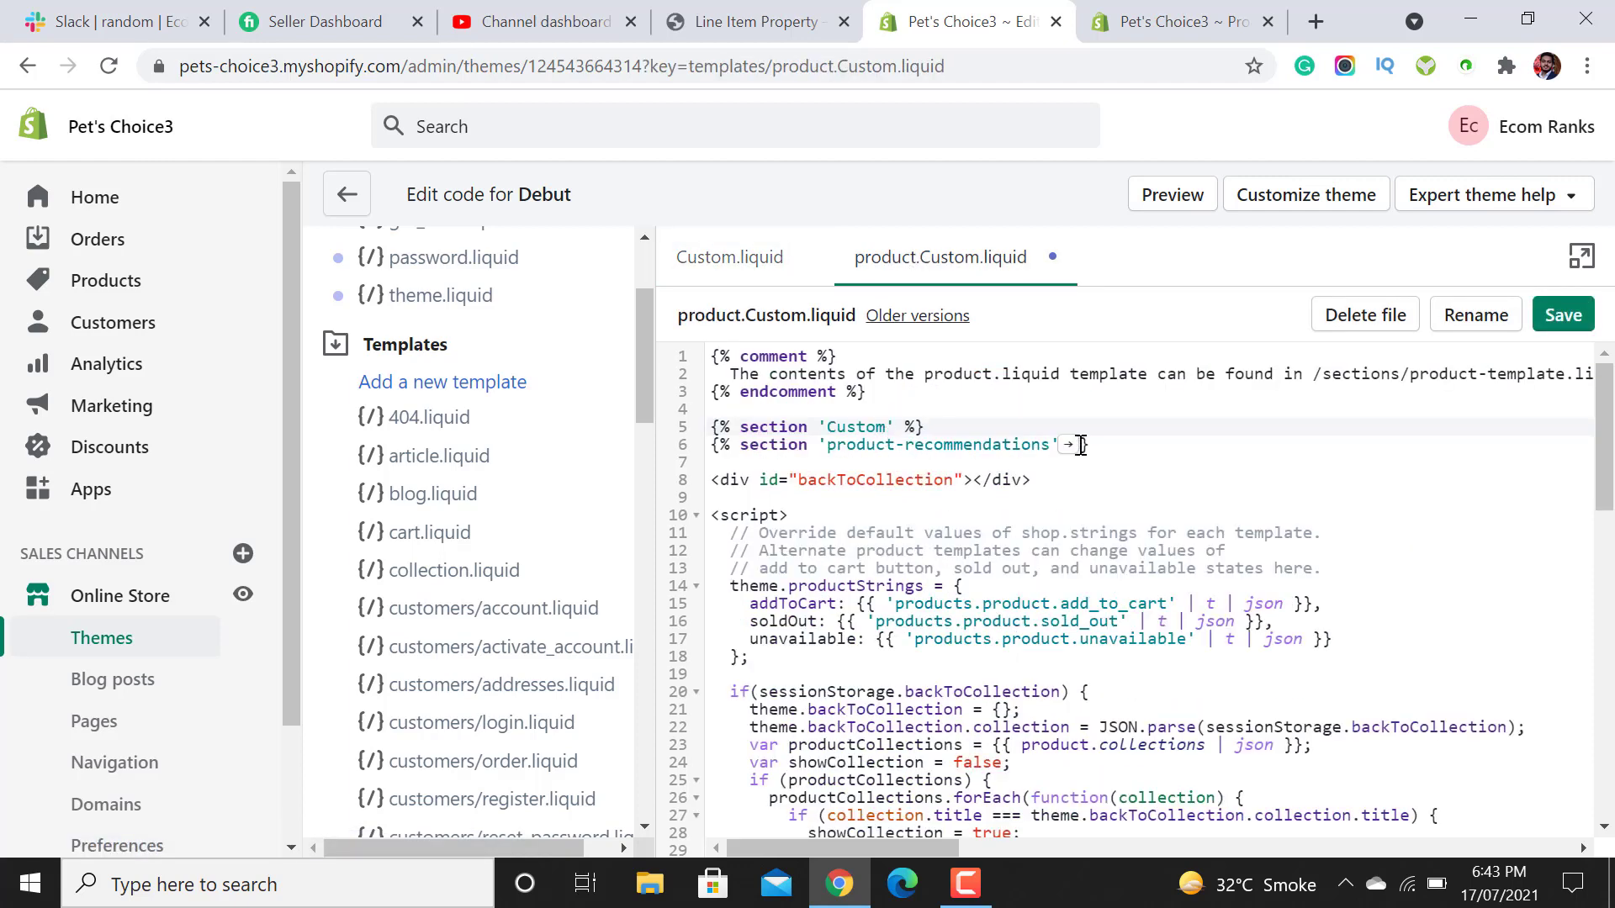
pyautogui.click(1565, 319)
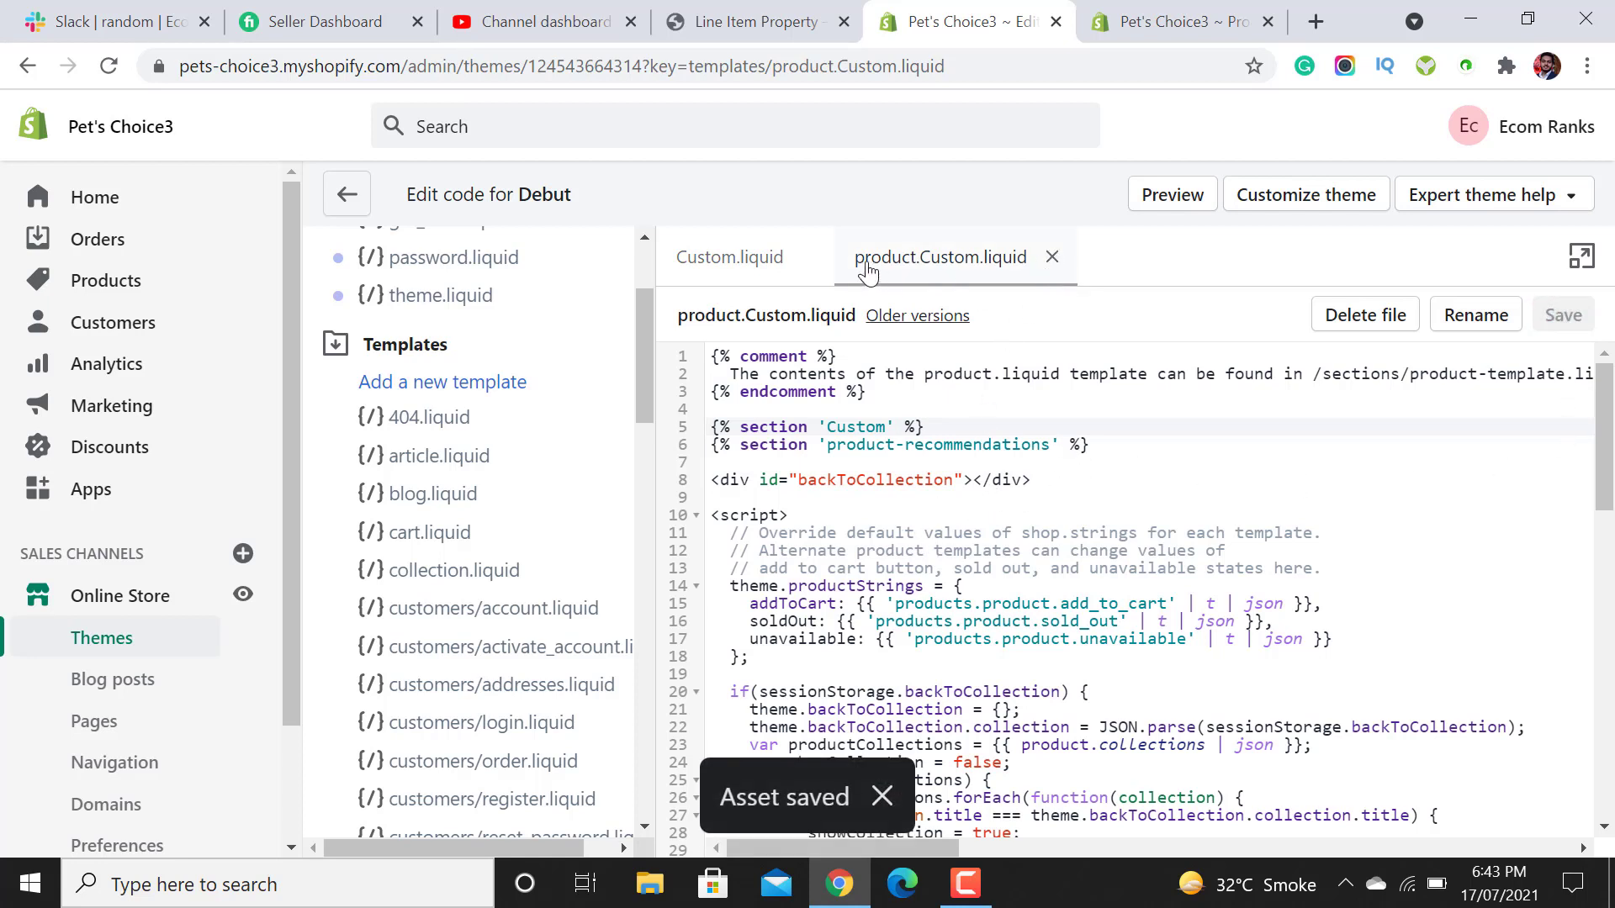
pyautogui.click(1052, 257)
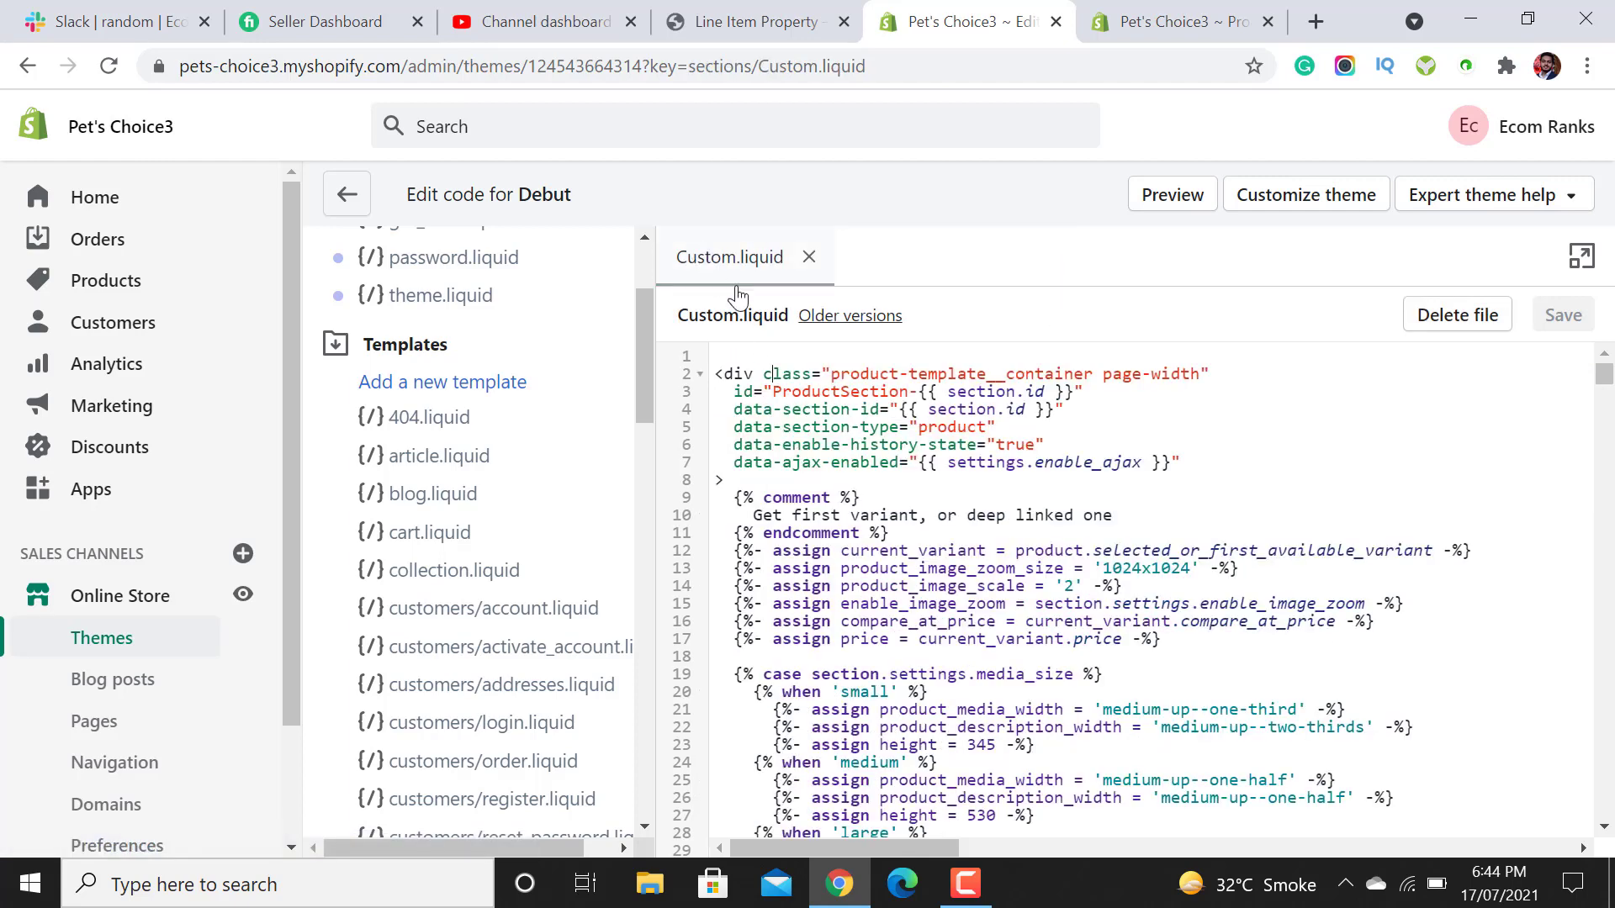
# Switch to the Shopify UI Elements Generator's Line Item Property page and look over its address, introduction and form field settings.
pyautogui.click(773, 462)
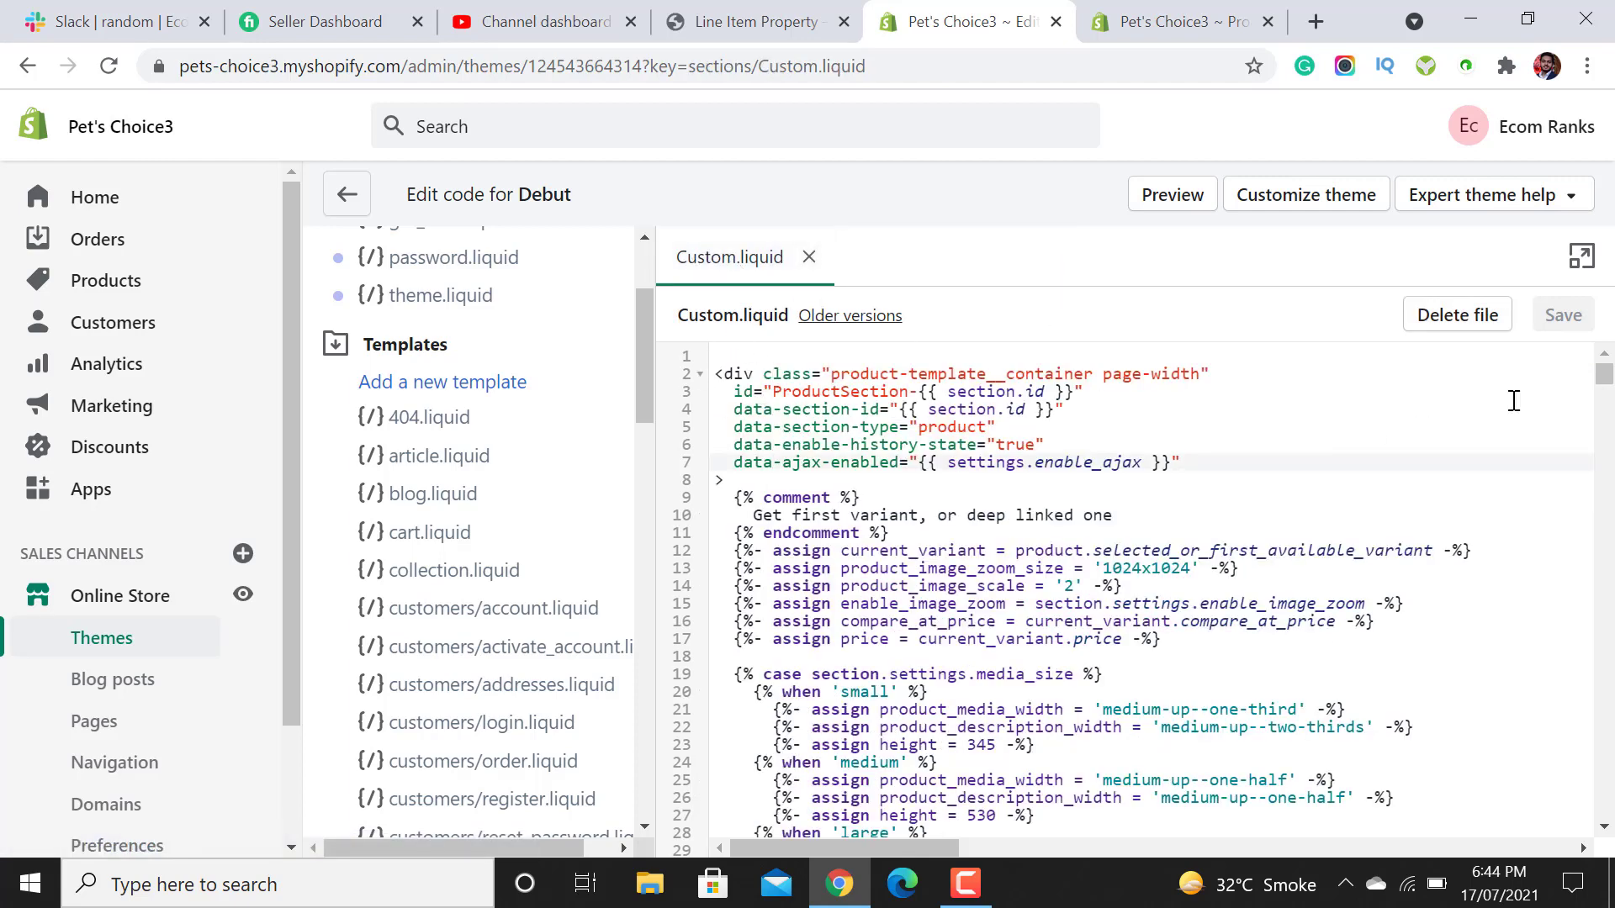
pyautogui.scroll(-1, 1608, 388)
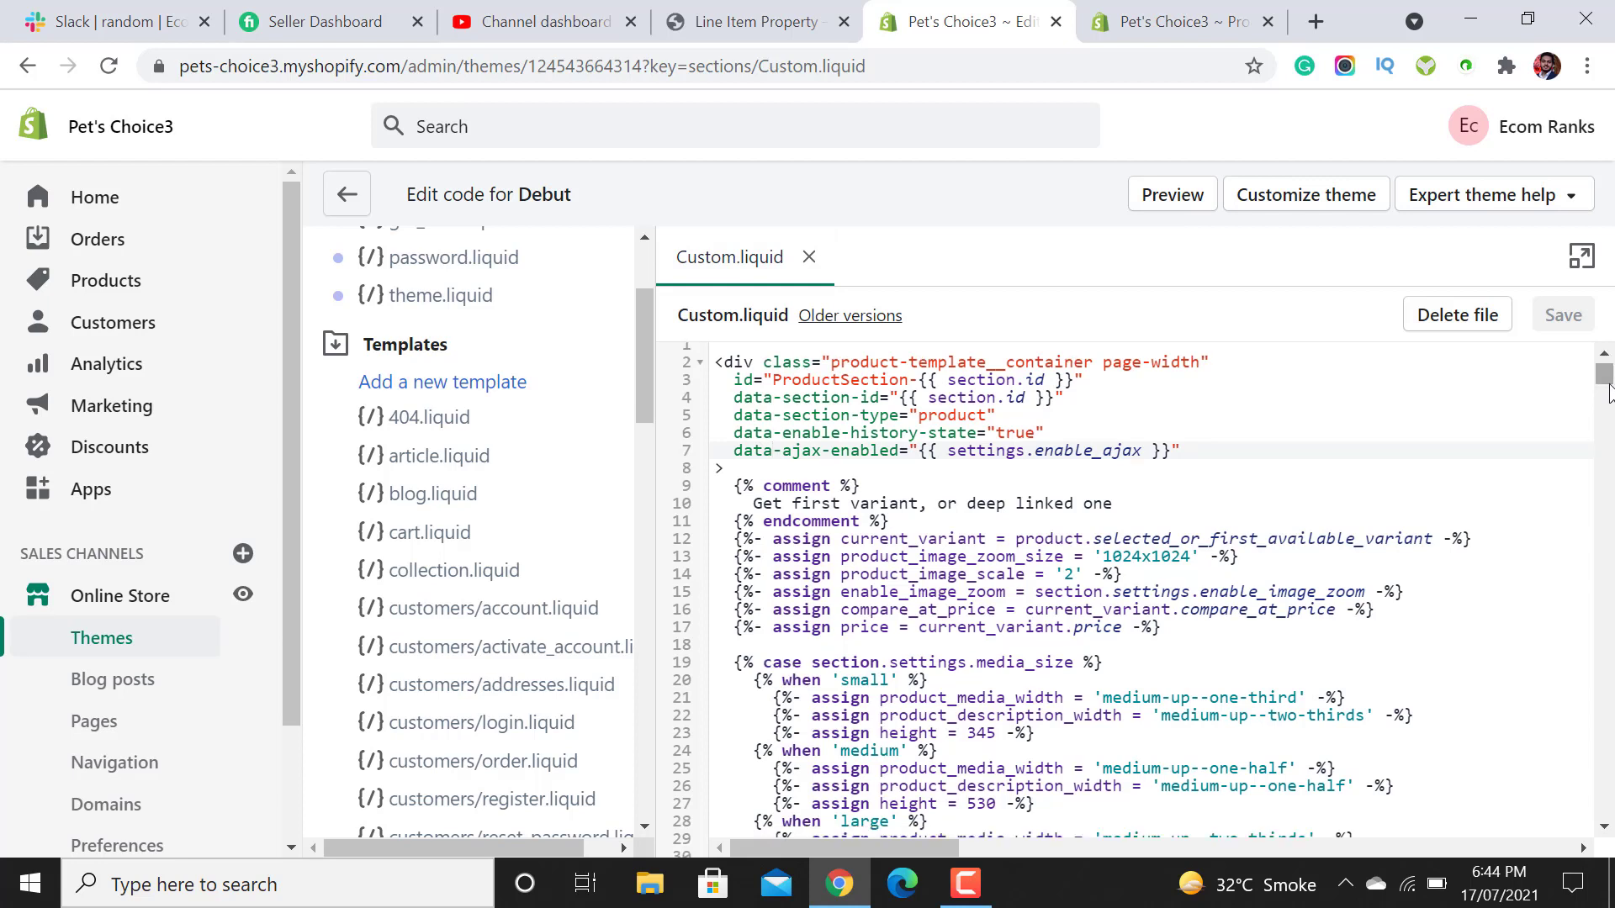
pyautogui.click(731, 21)
pyautogui.scroll(2, 1605, 450)
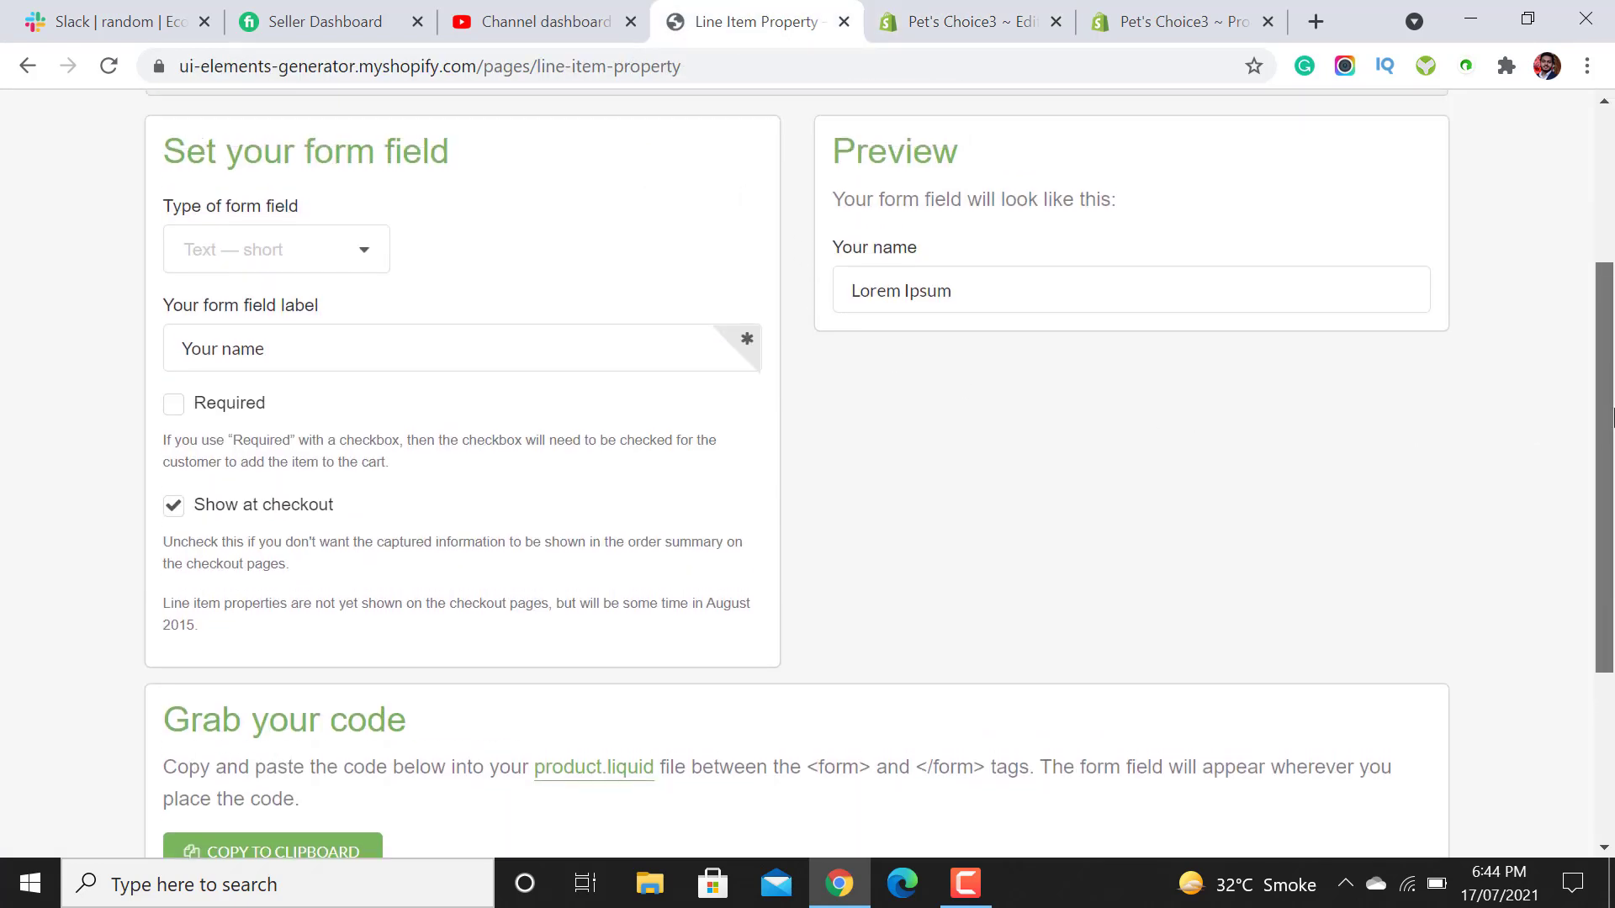
pyautogui.scroll(4, 1614, 267)
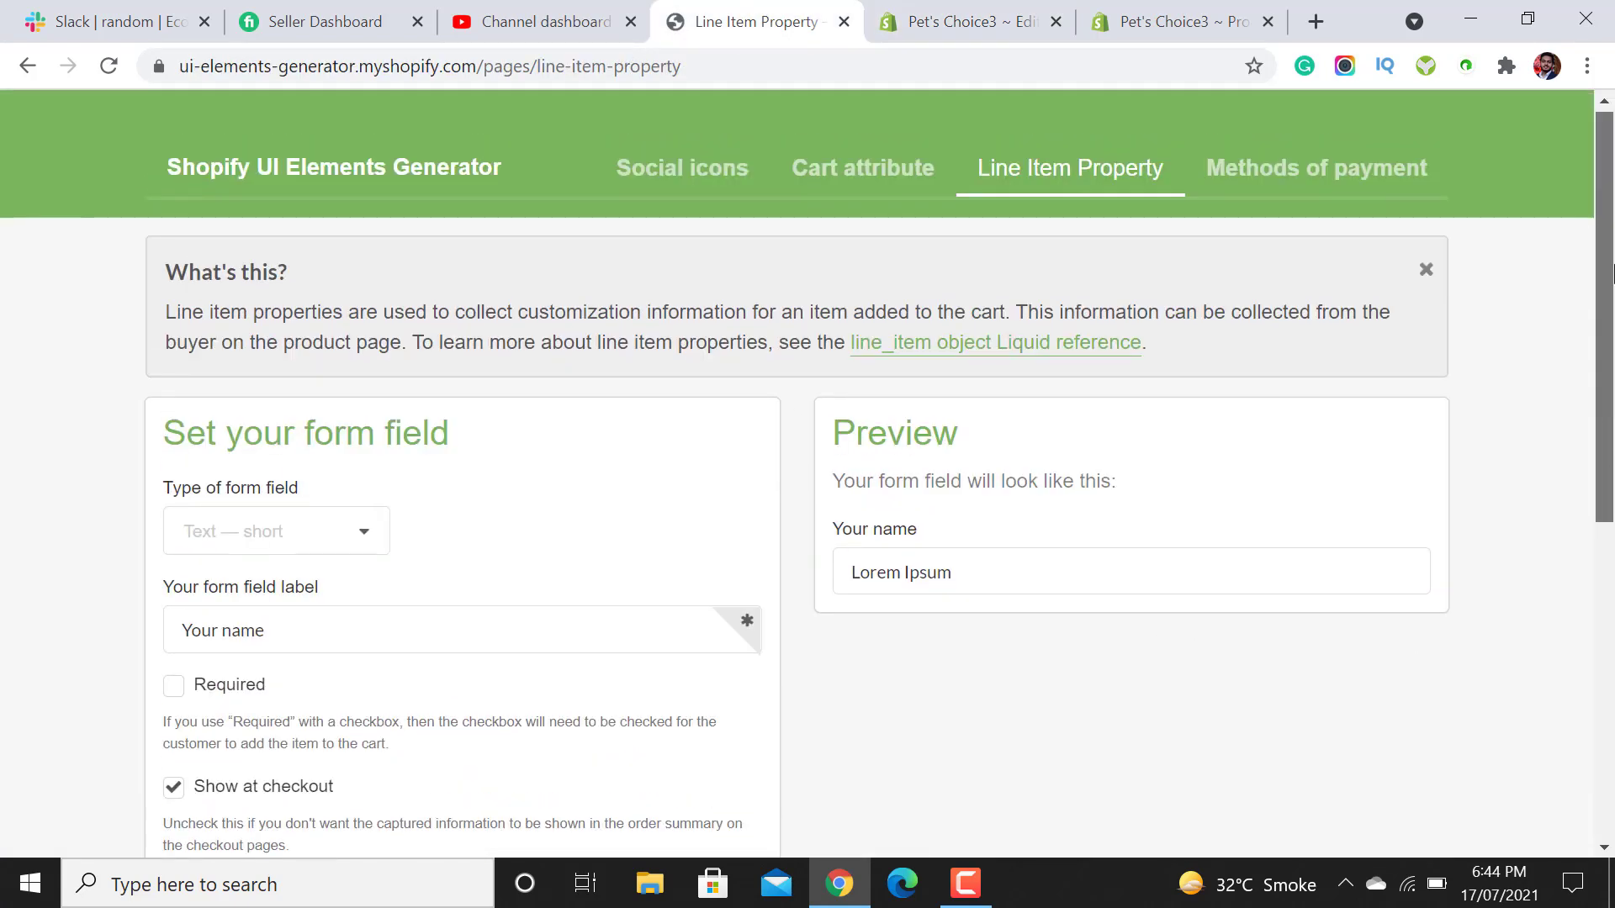
pyautogui.scroll(-1, 1613, 295)
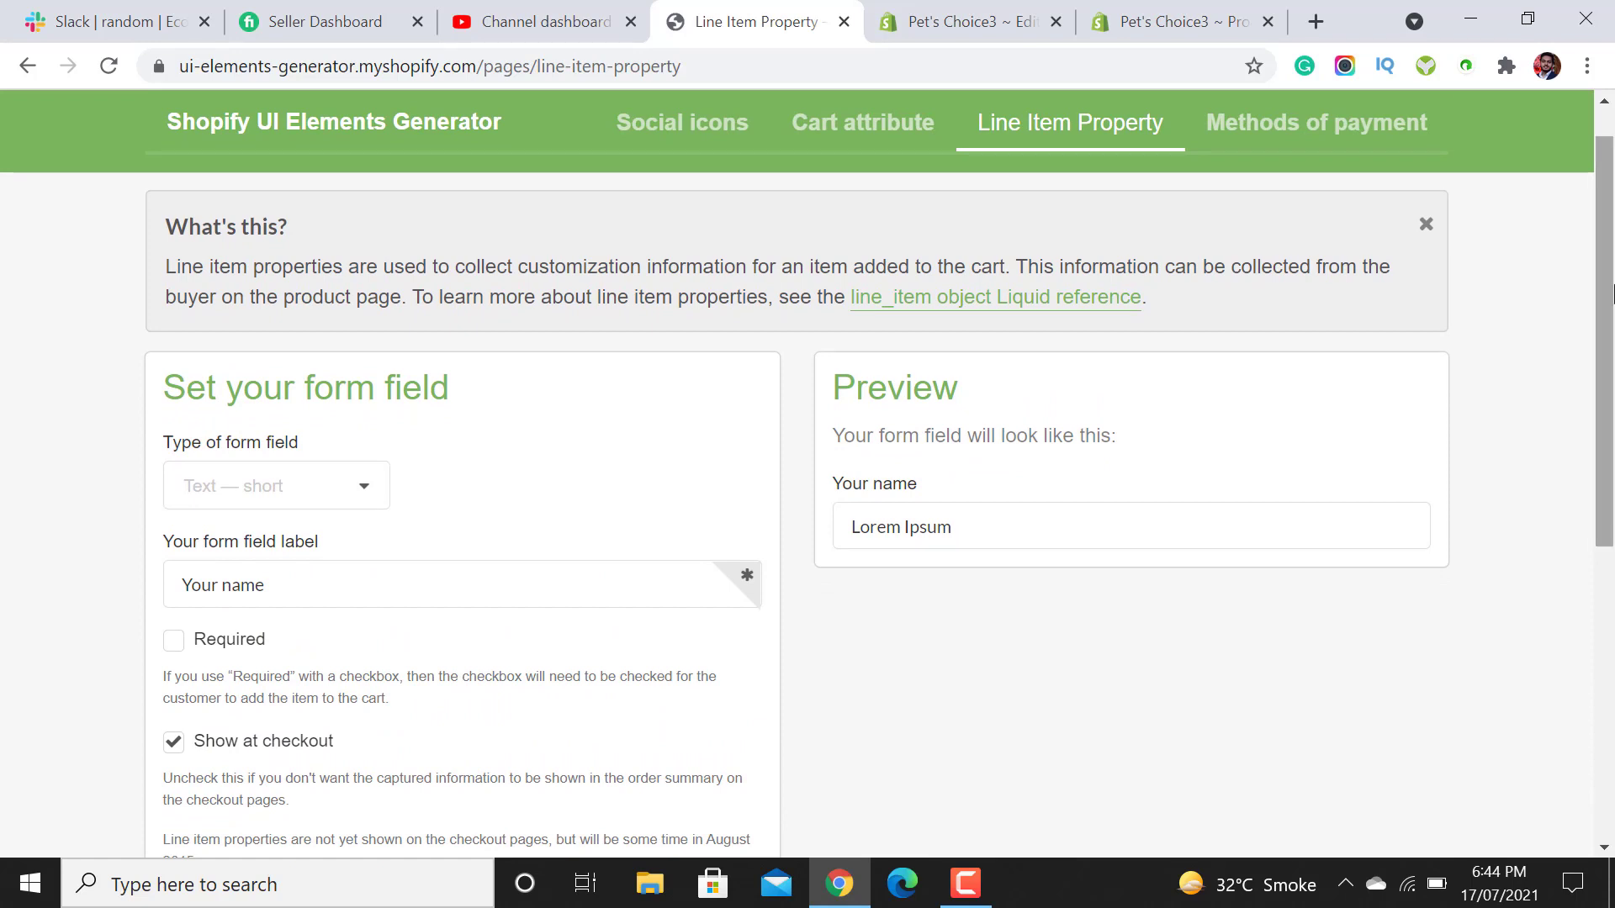
pyautogui.click(742, 63)
pyautogui.click(730, 74)
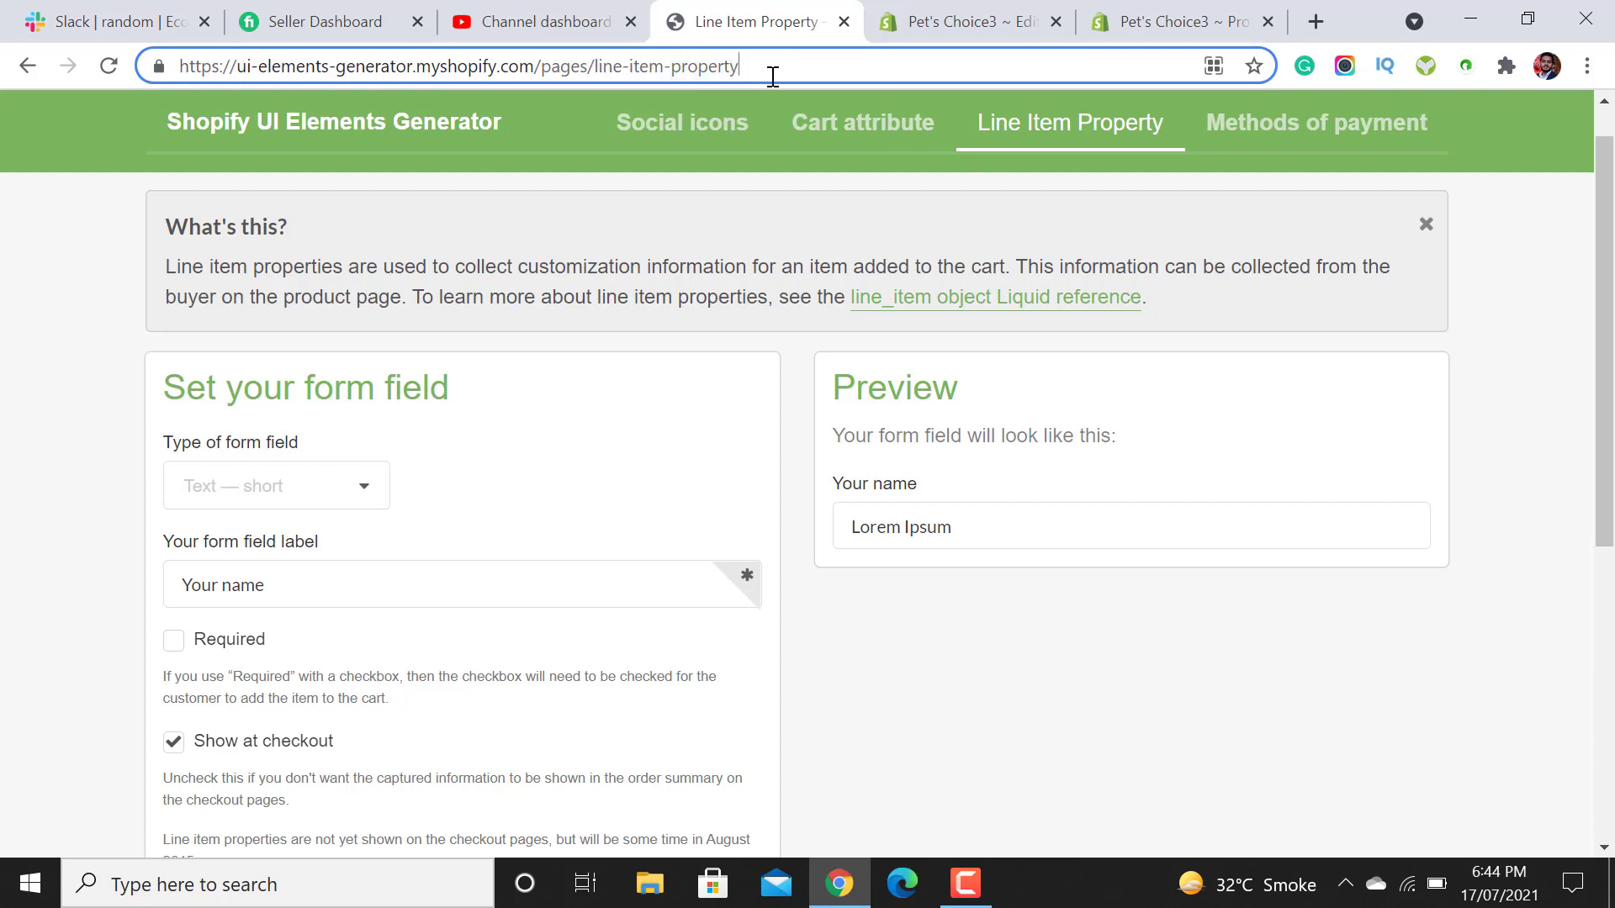
pyautogui.moveTo(1604, 337); pyautogui.dragTo(1605, 312)
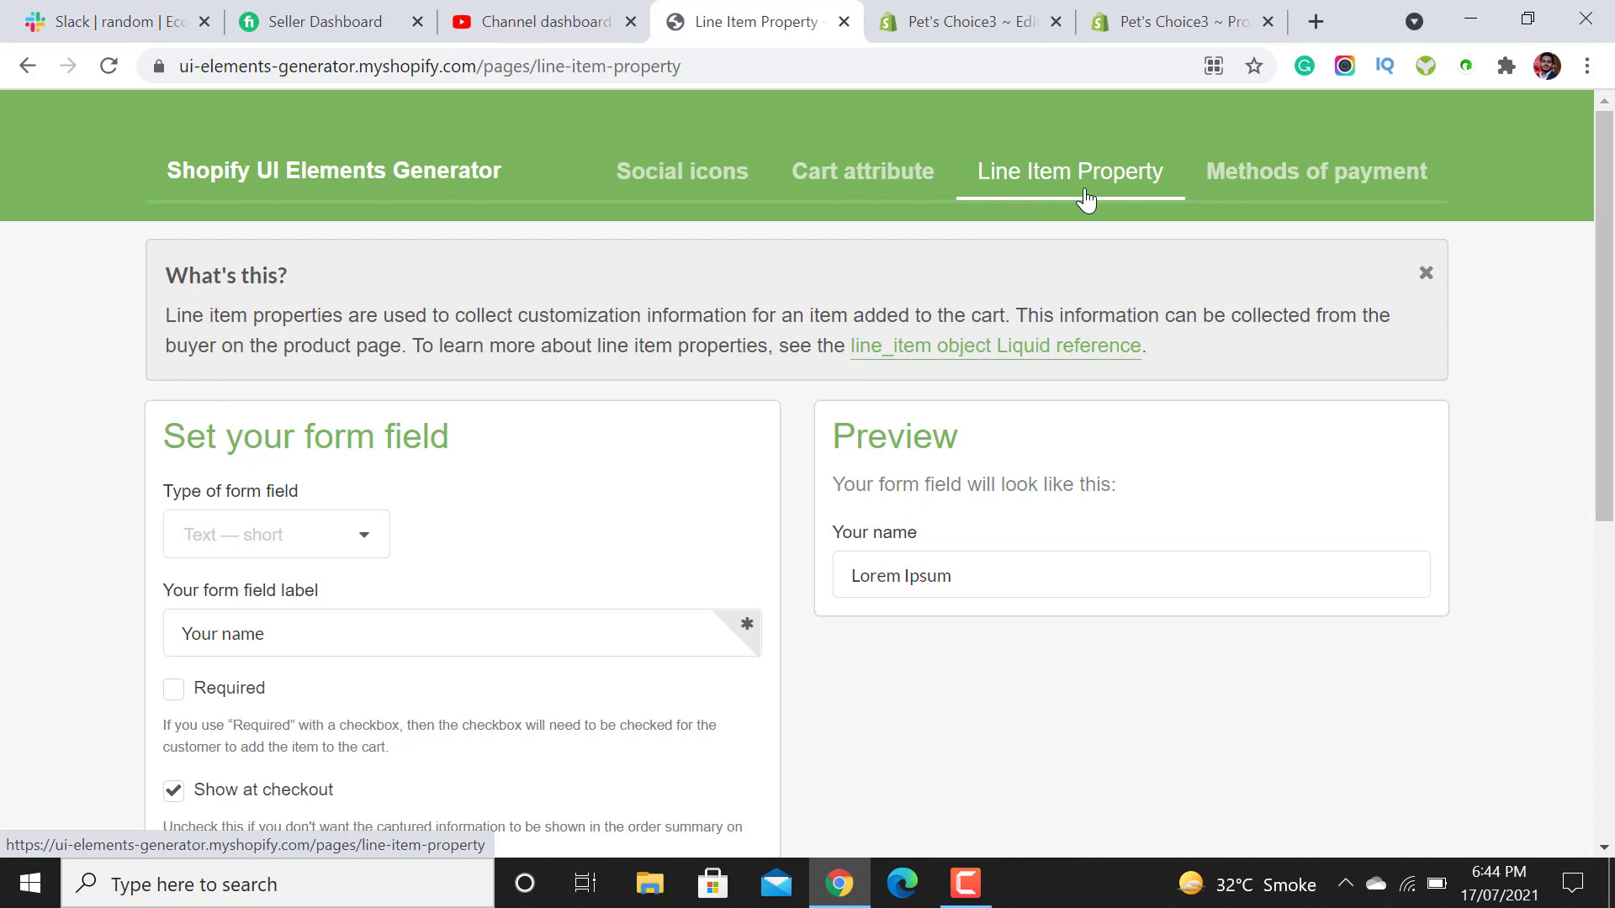
pyautogui.moveTo(1611, 213); pyautogui.dragTo(1593, 364)
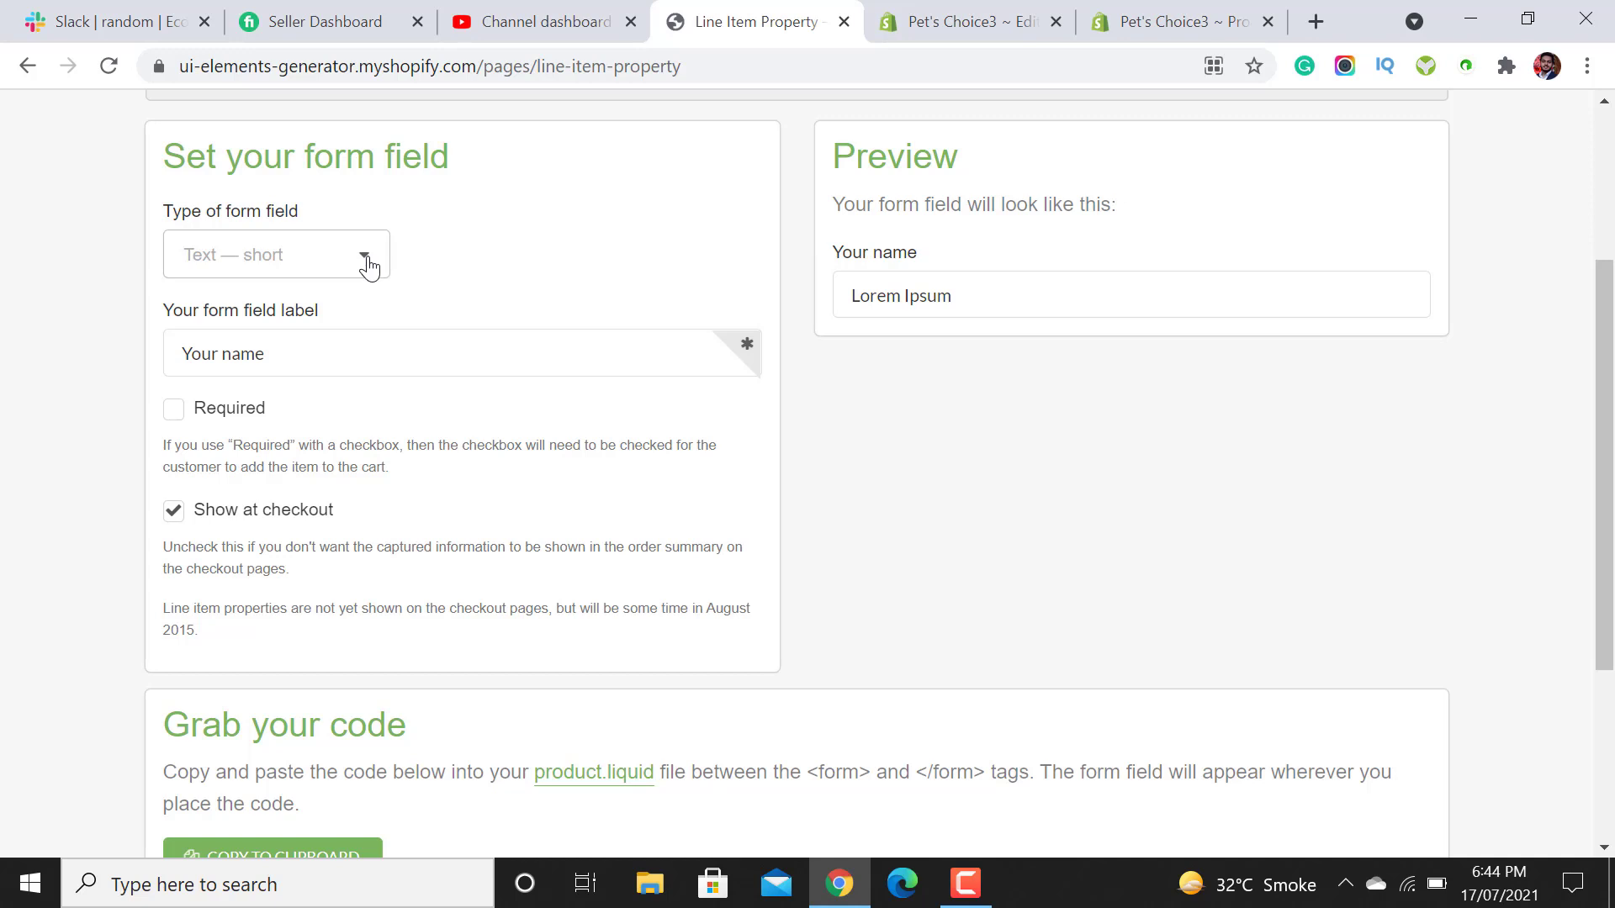
# Try the form field types Text — long and Text — short to compare their previews, ending on Text — long.
pyautogui.click(368, 268)
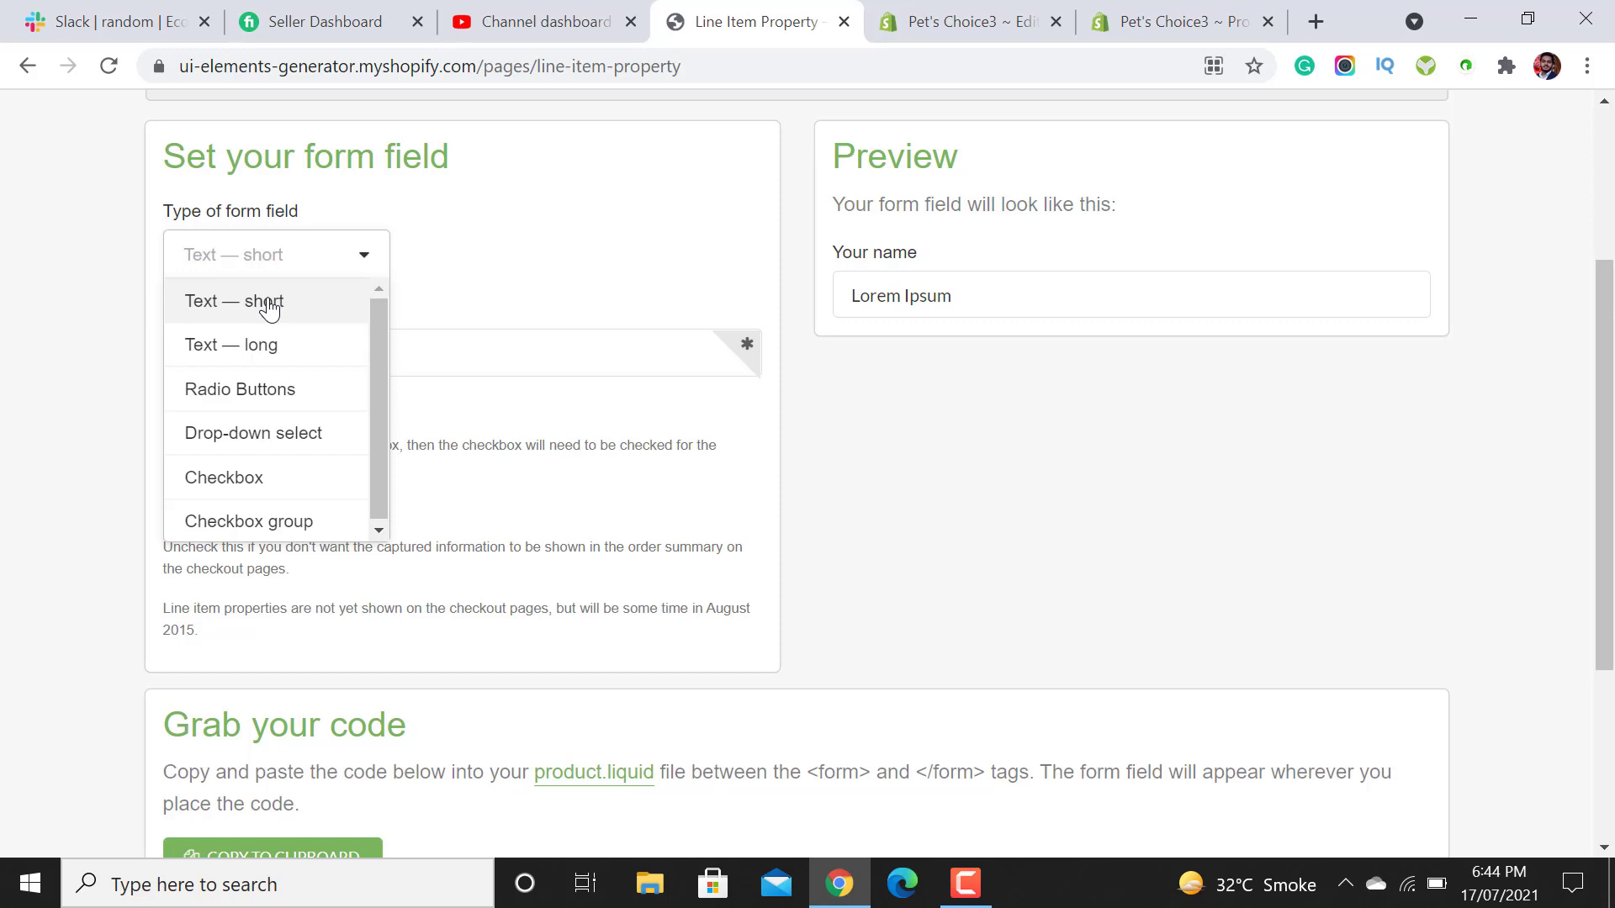
pyautogui.click(263, 352)
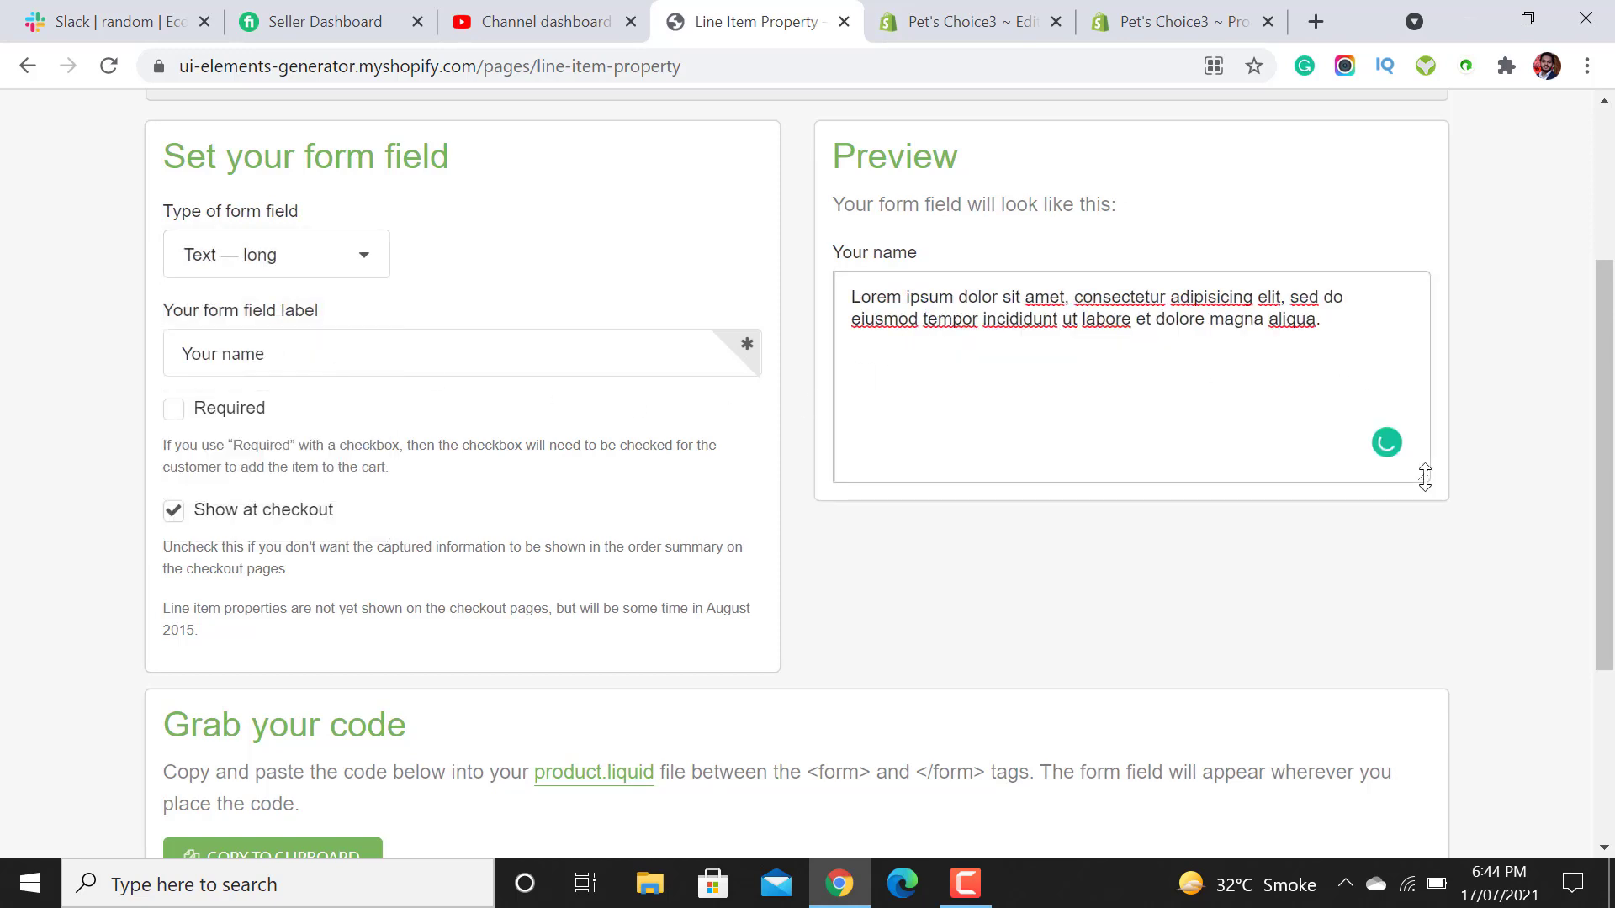
pyautogui.click(349, 268)
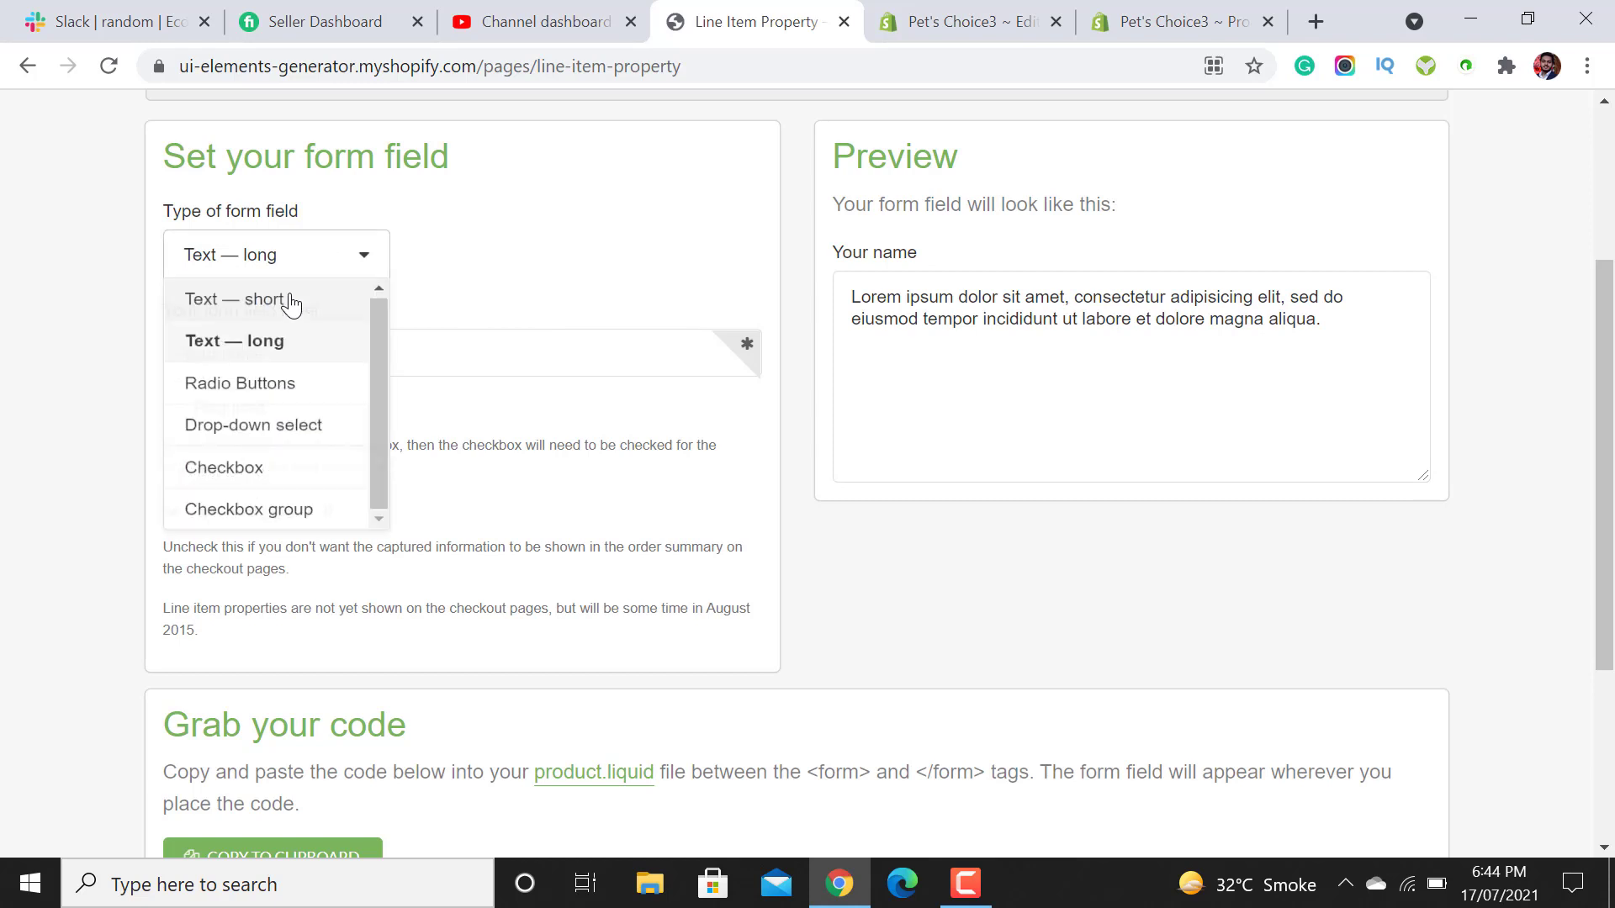
pyautogui.click(290, 305)
pyautogui.tripleClick(981, 290)
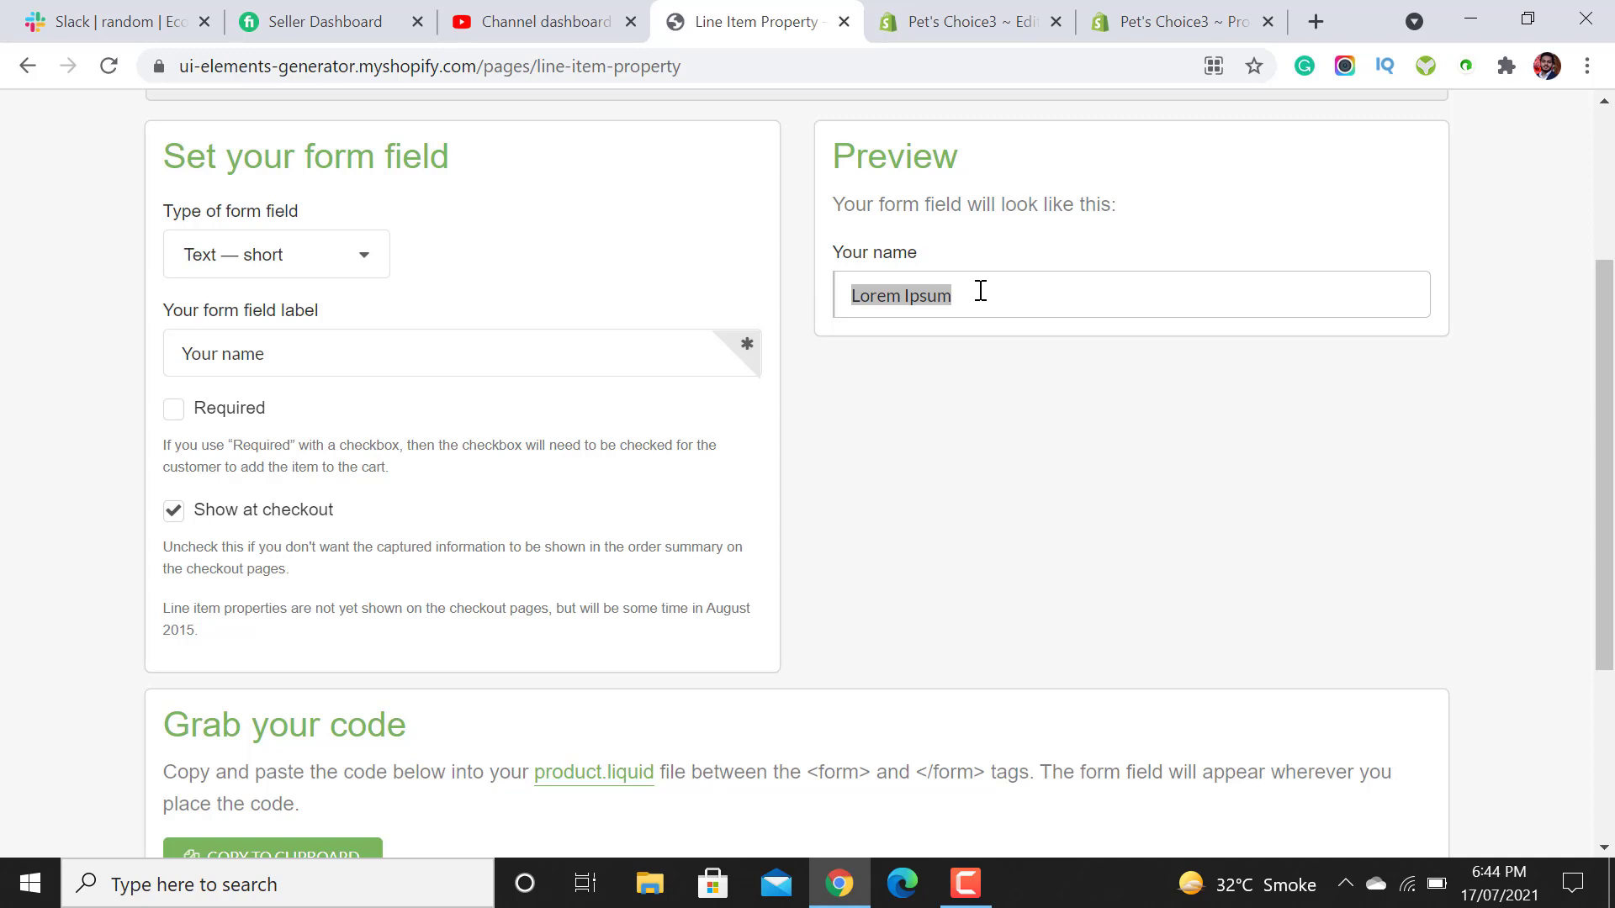
pyautogui.click(351, 266)
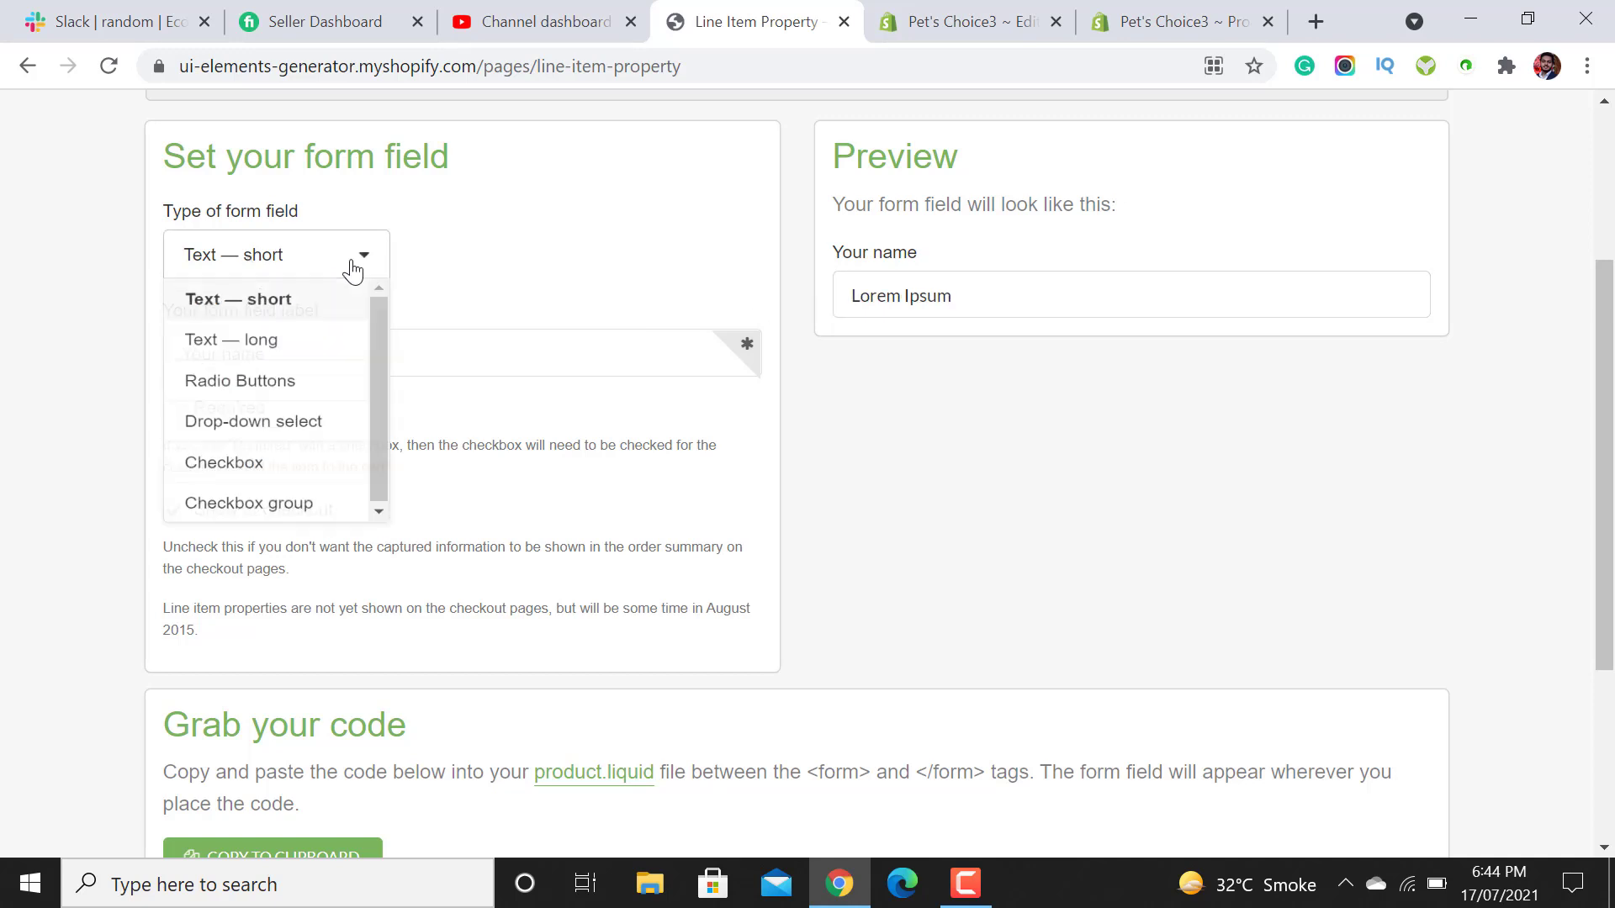
pyautogui.click(307, 357)
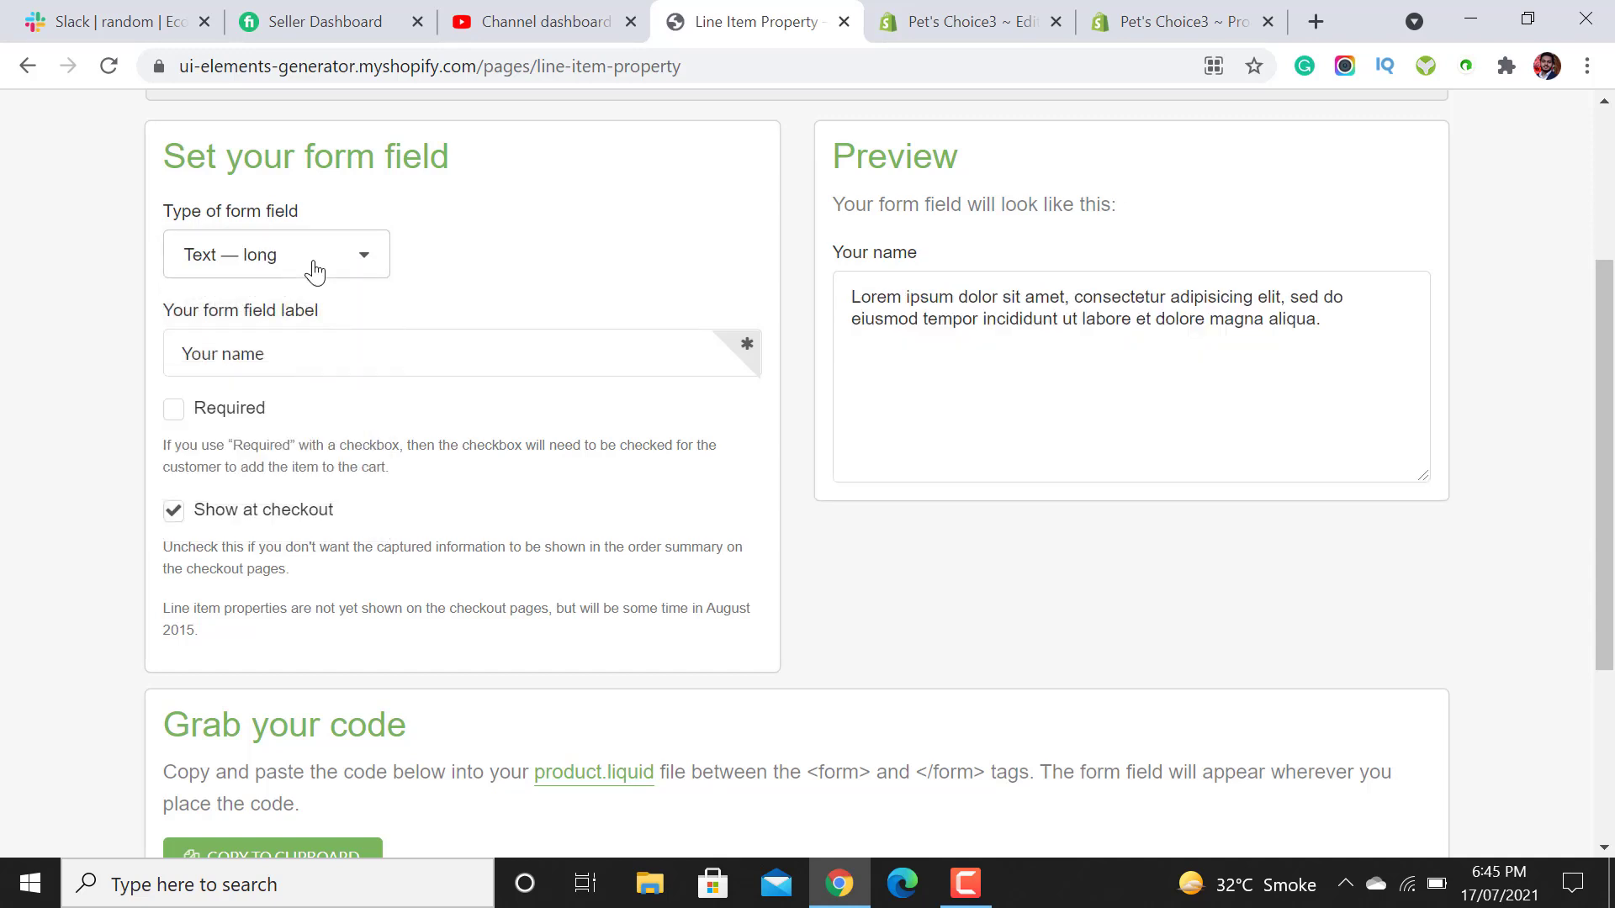
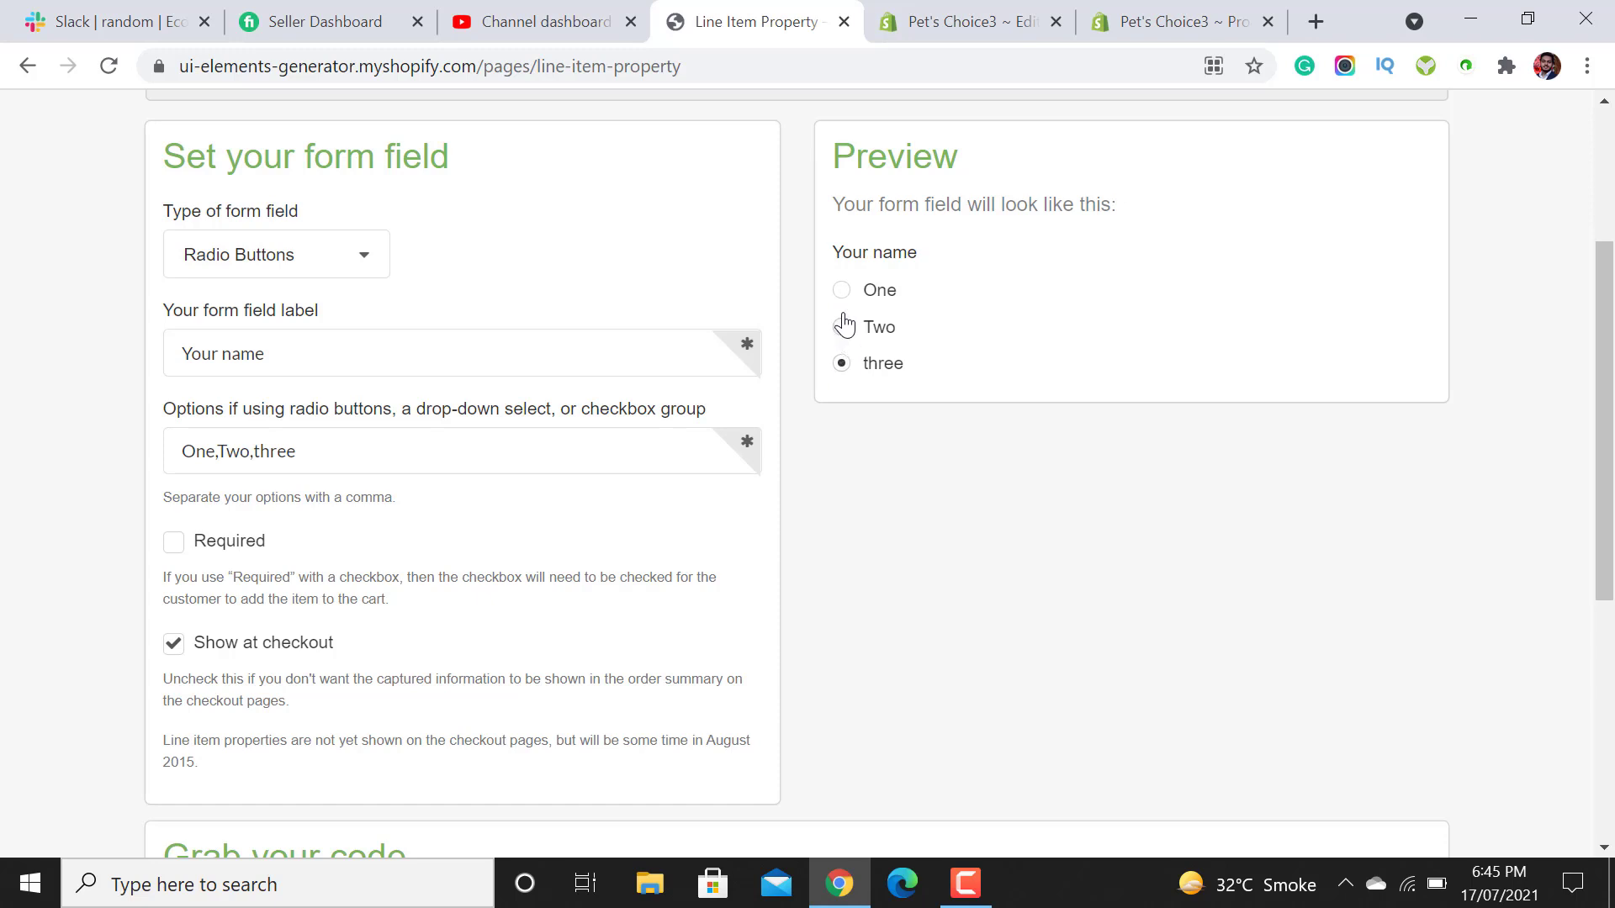
# Test the radio button preview by selecting the options One, Two and three in turn.
pyautogui.click(842, 327)
pyautogui.click(842, 290)
pyautogui.click(842, 327)
pyautogui.click(842, 364)
pyautogui.click(842, 291)
pyautogui.click(842, 327)
pyautogui.click(842, 363)
pyautogui.click(842, 290)
pyautogui.click(842, 327)
# Change the form field type to Drop-down select and view the options in its preview.
pyautogui.click(379, 262)
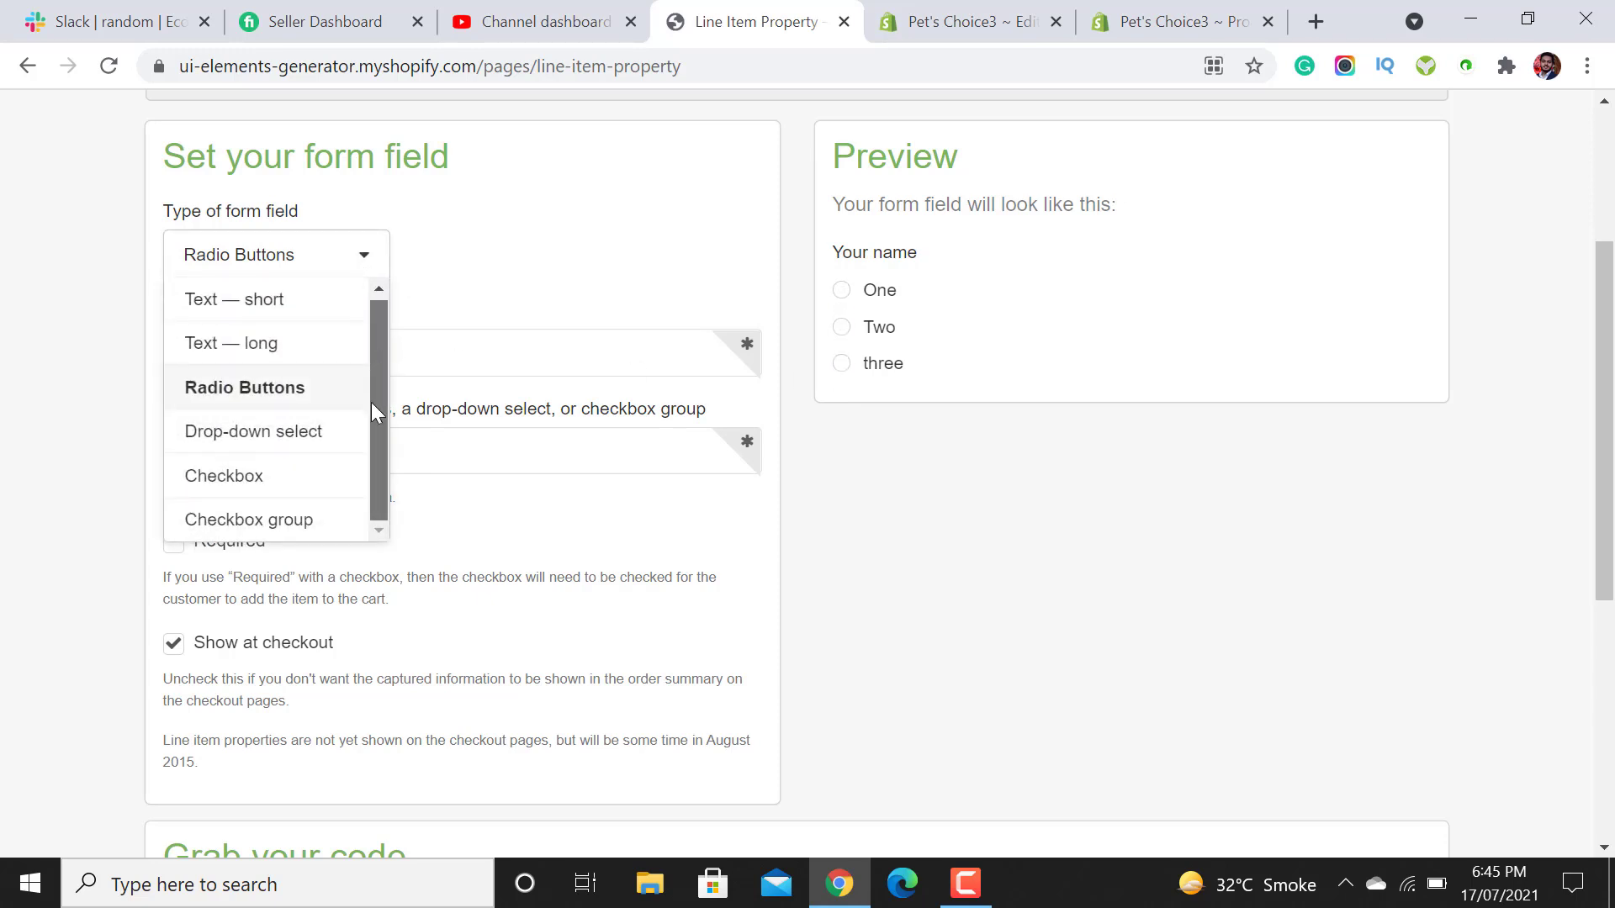
pyautogui.click(240, 429)
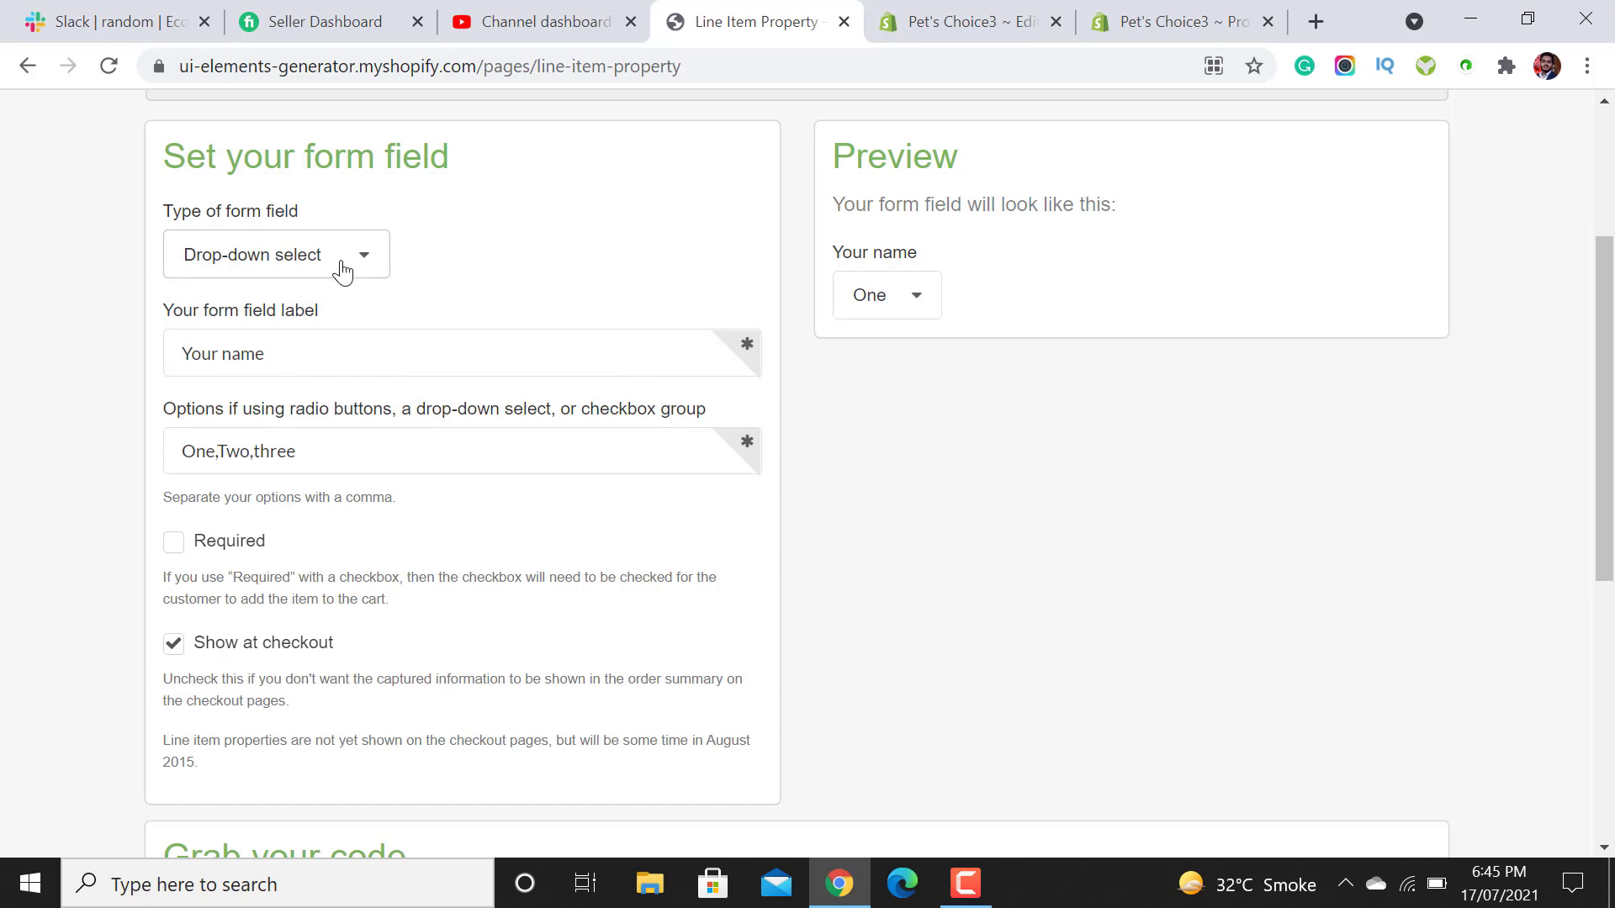
pyautogui.click(918, 308)
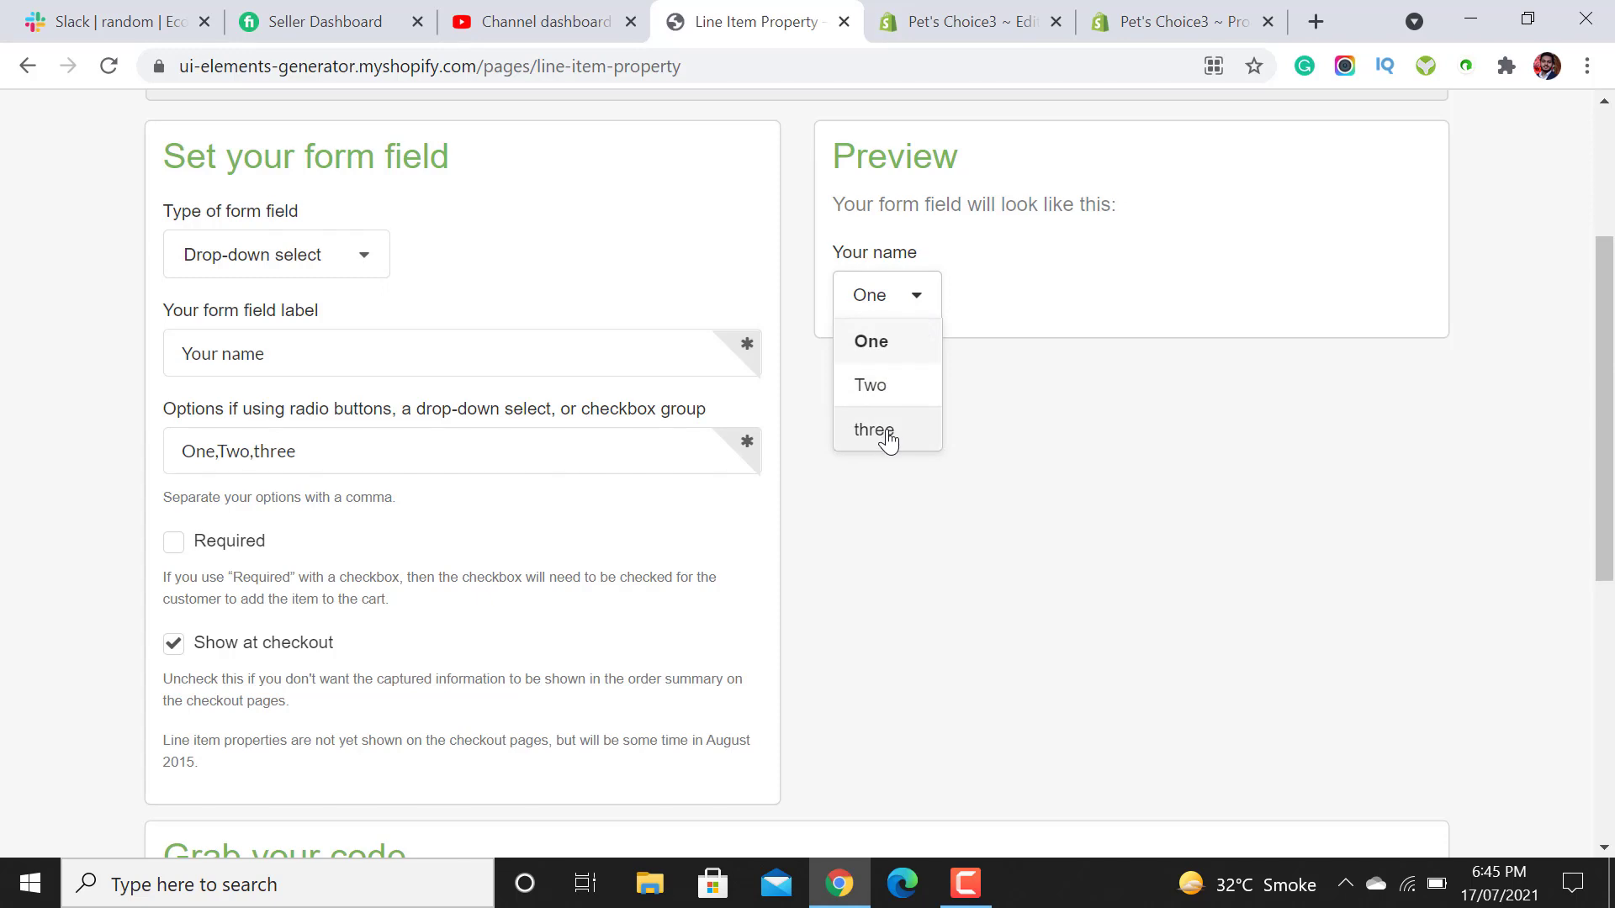
pyautogui.click(396, 288)
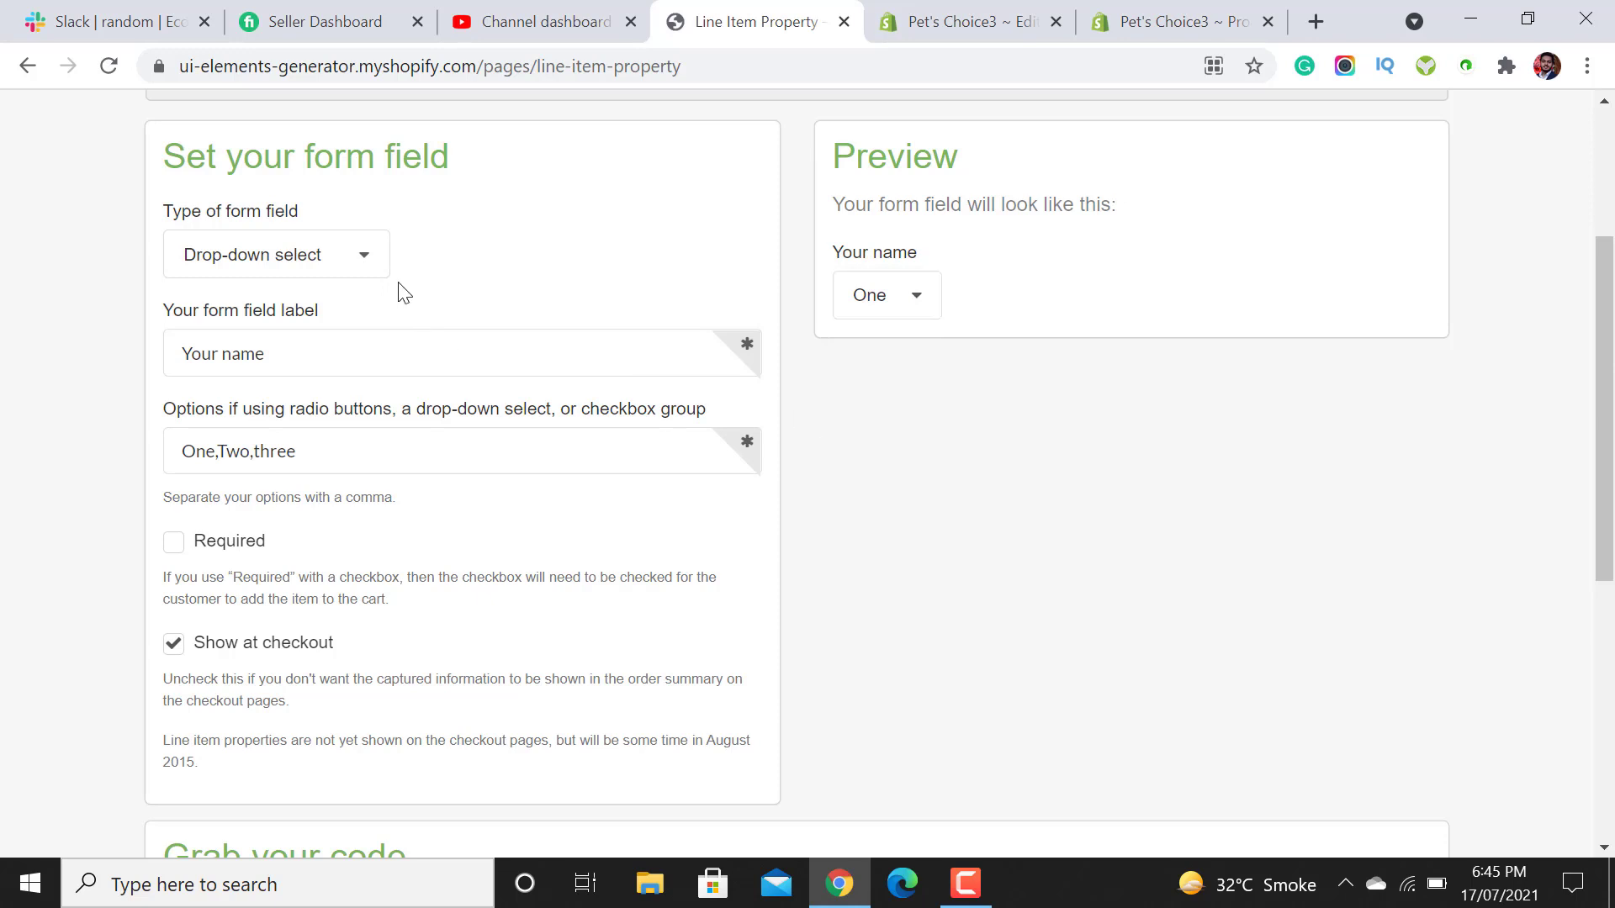
# Set the form field type to Checkbox and its label to "Select it blah blah".
pyautogui.click(353, 268)
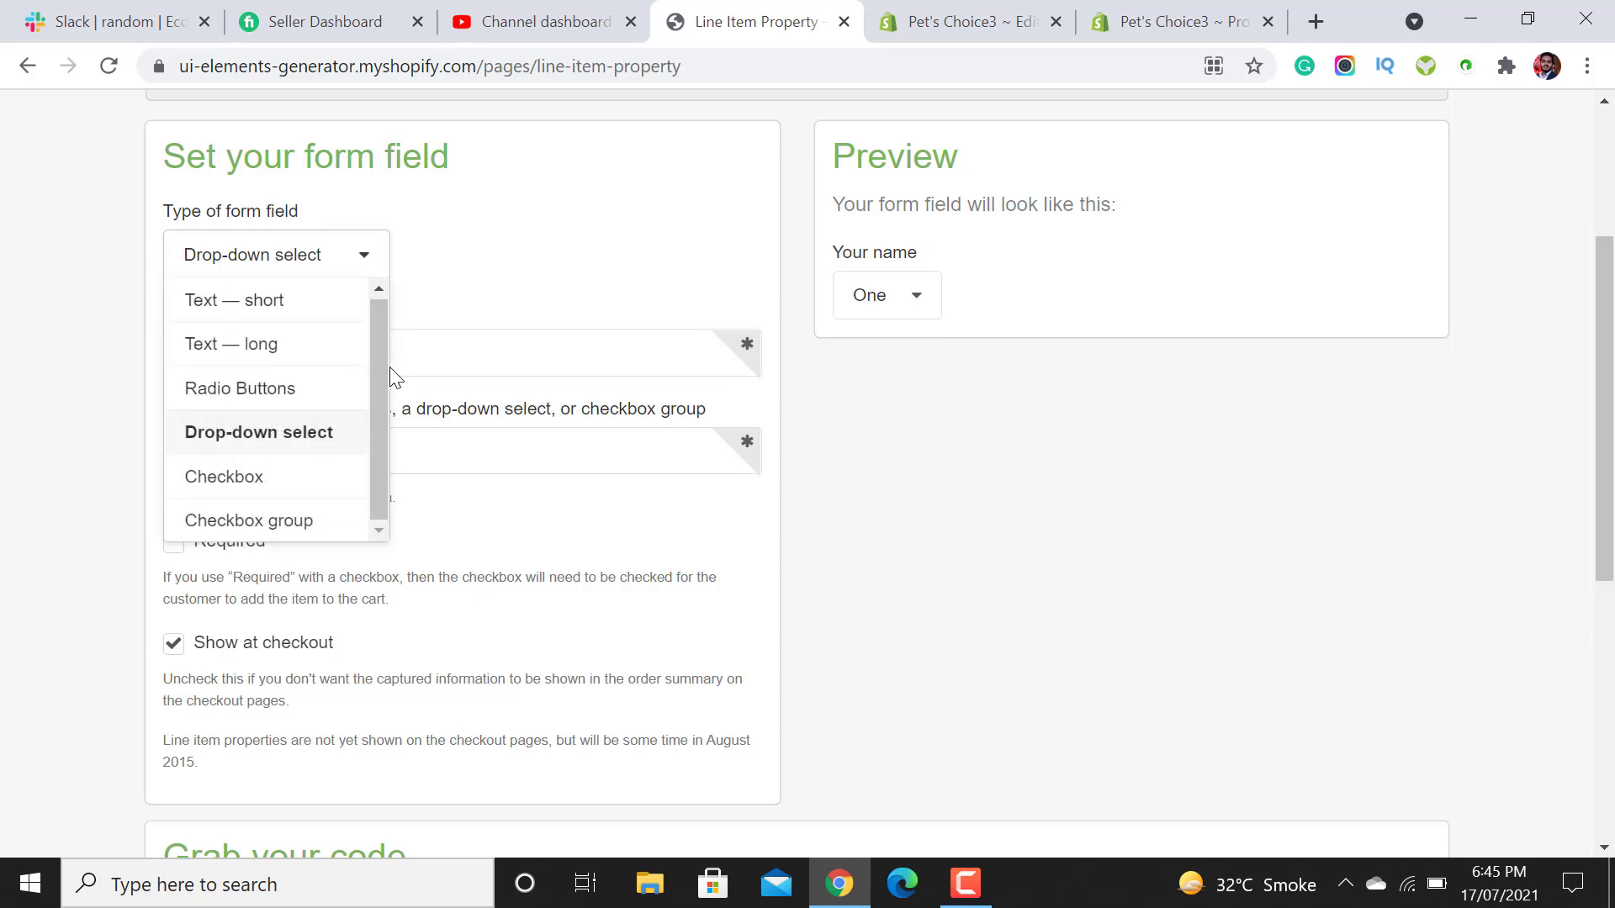
pyautogui.click(246, 474)
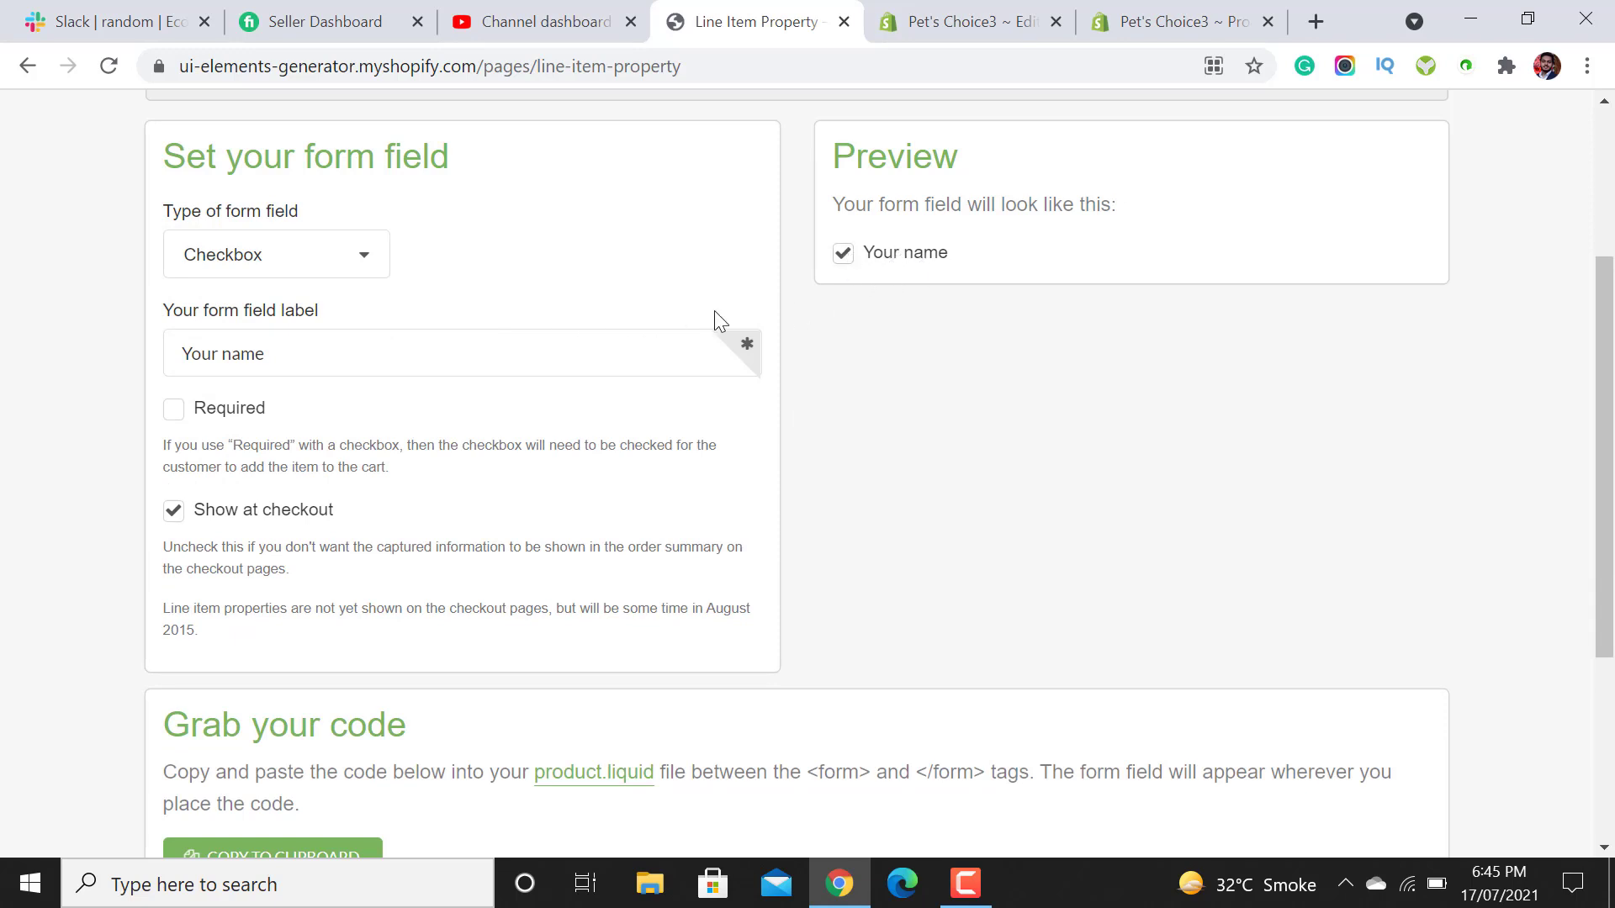
pyautogui.tripleClick(341, 366)
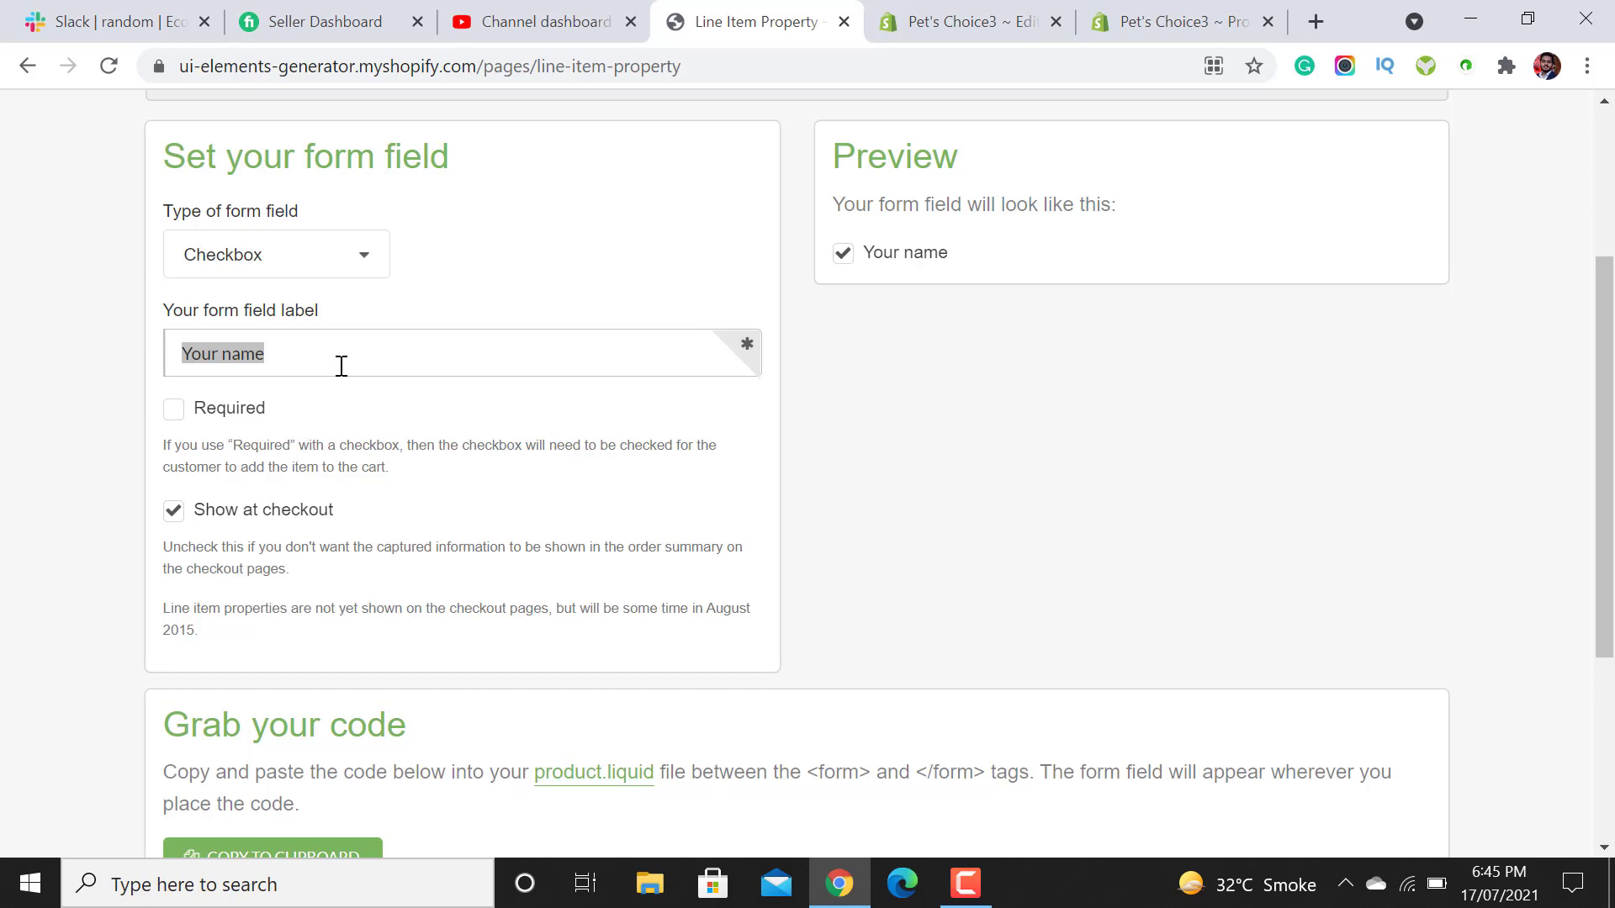
pyautogui.write('Se')
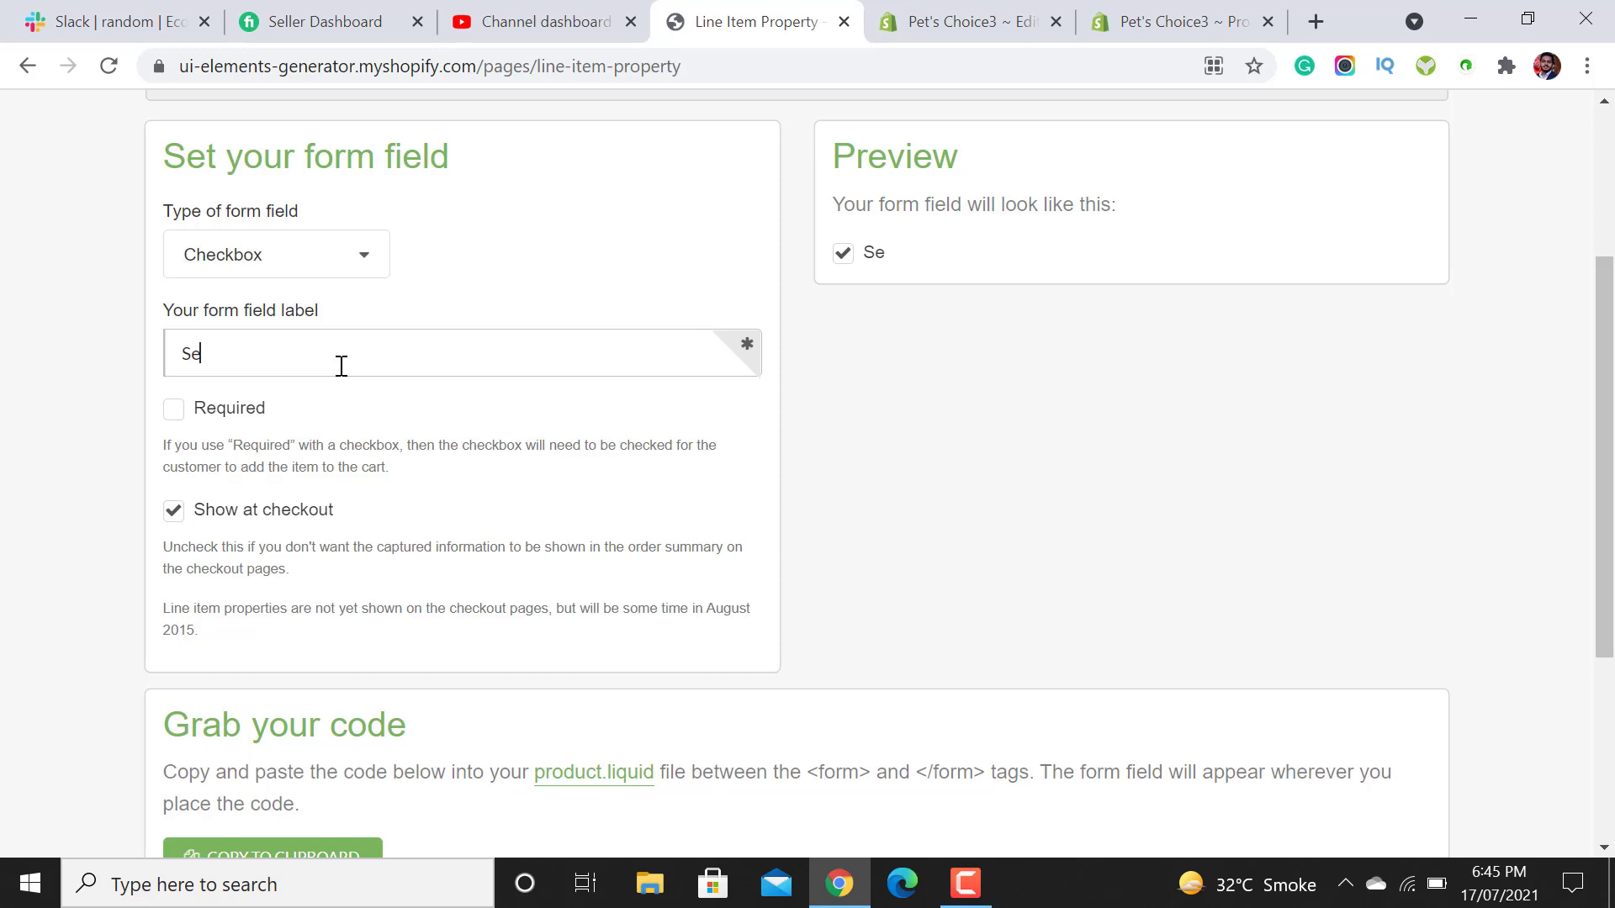
pyautogui.write('lect it blah blah')
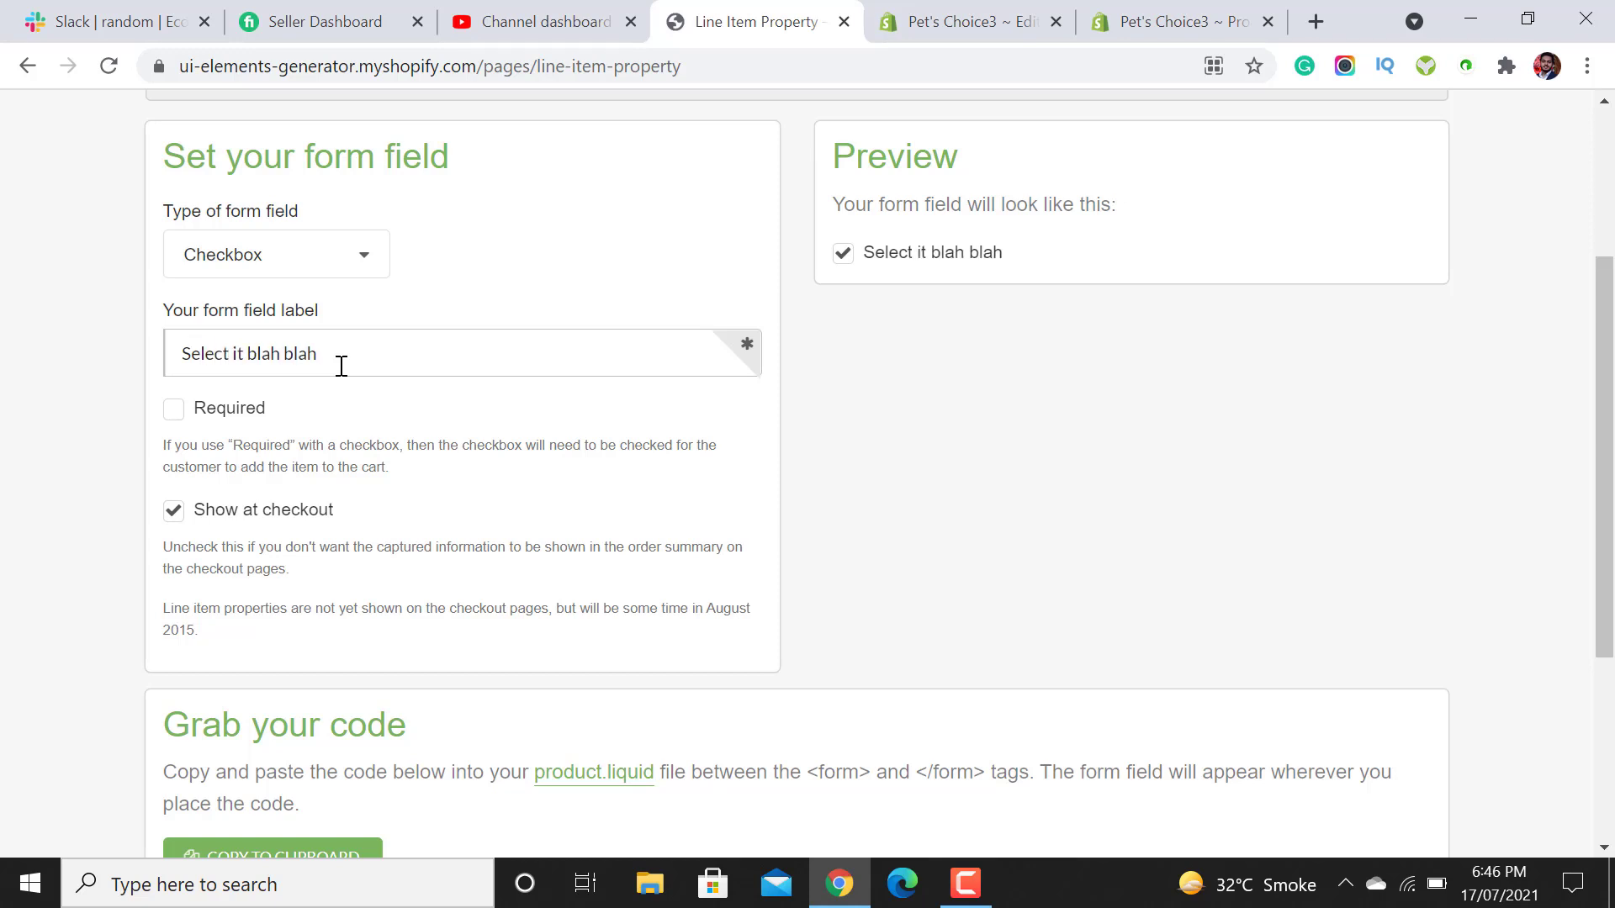
# Change the form field type to Checkbox group.
pyautogui.click(342, 268)
pyautogui.click(345, 262)
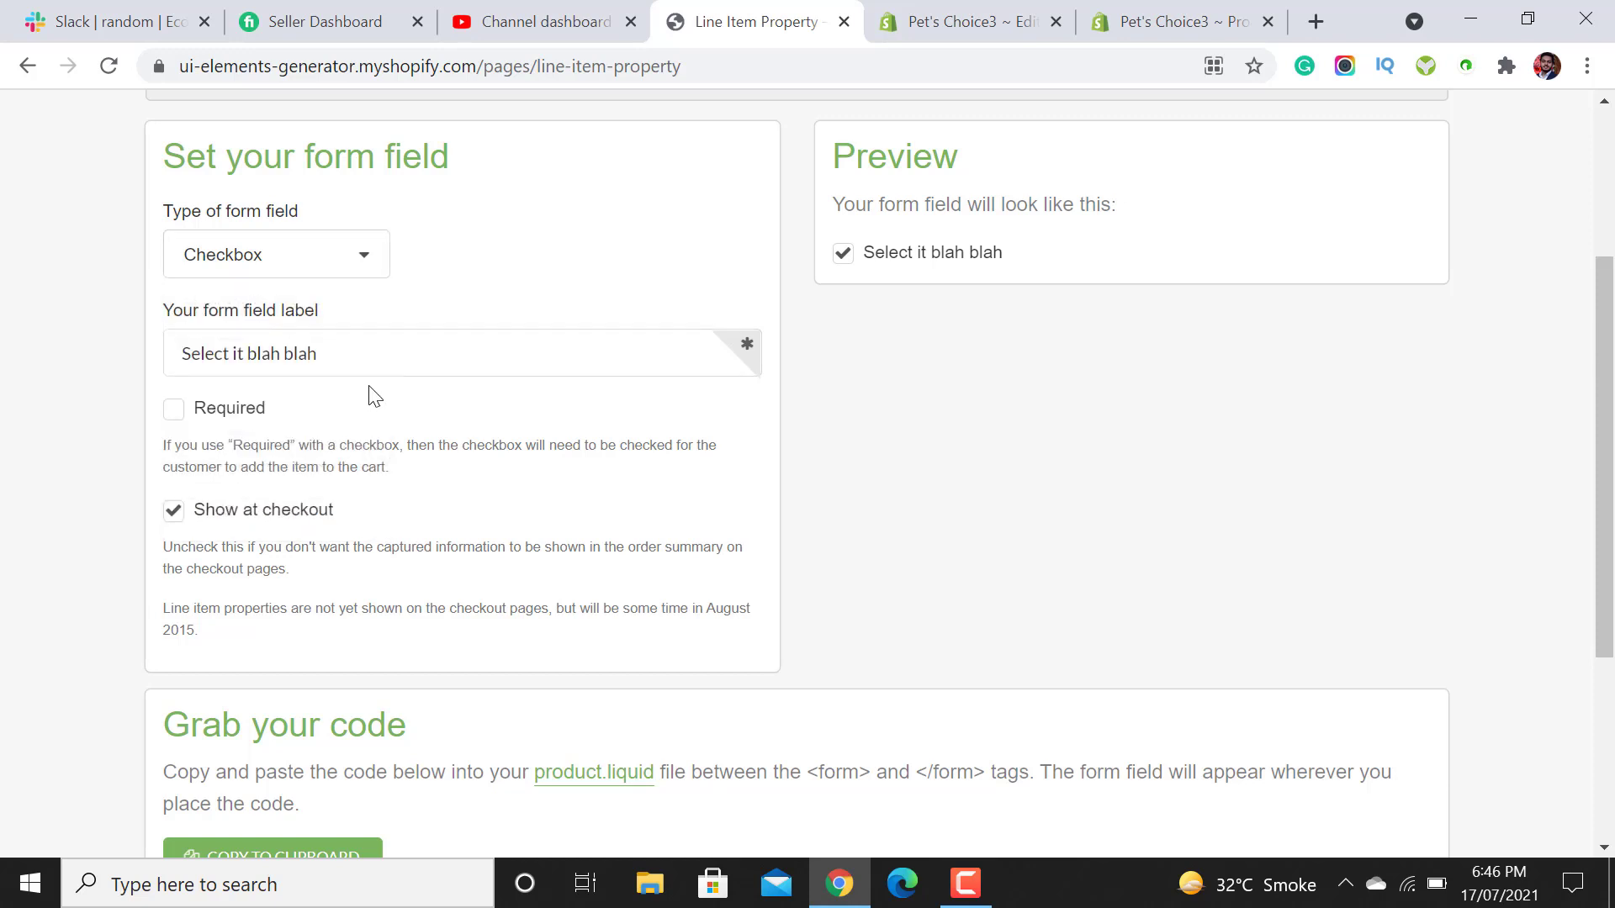
pyautogui.click(364, 264)
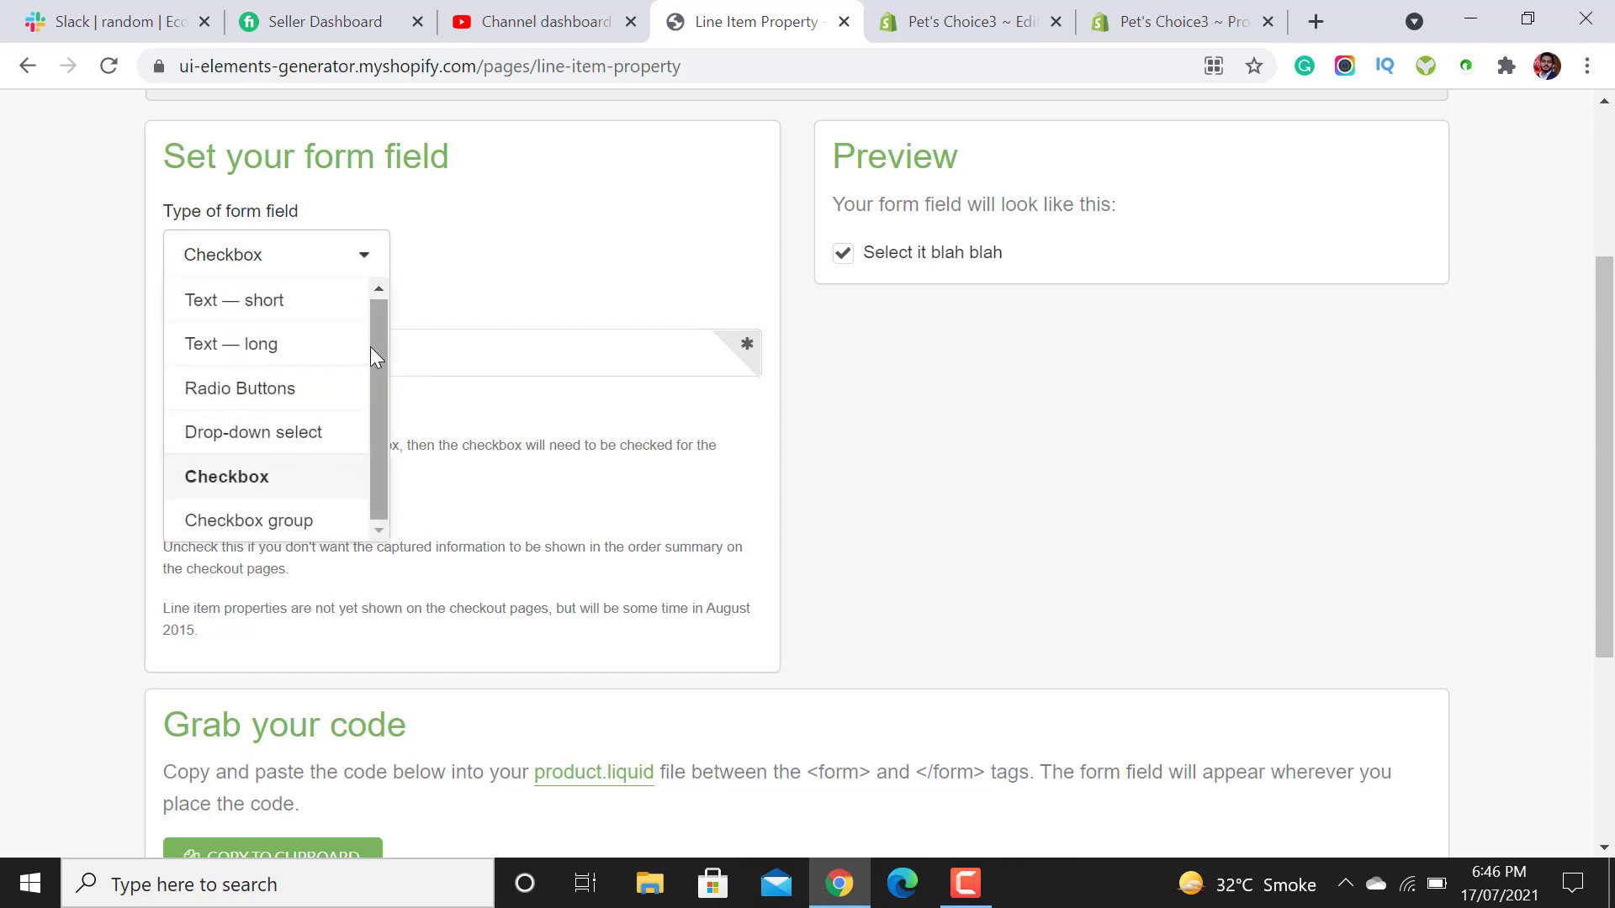
pyautogui.click(246, 521)
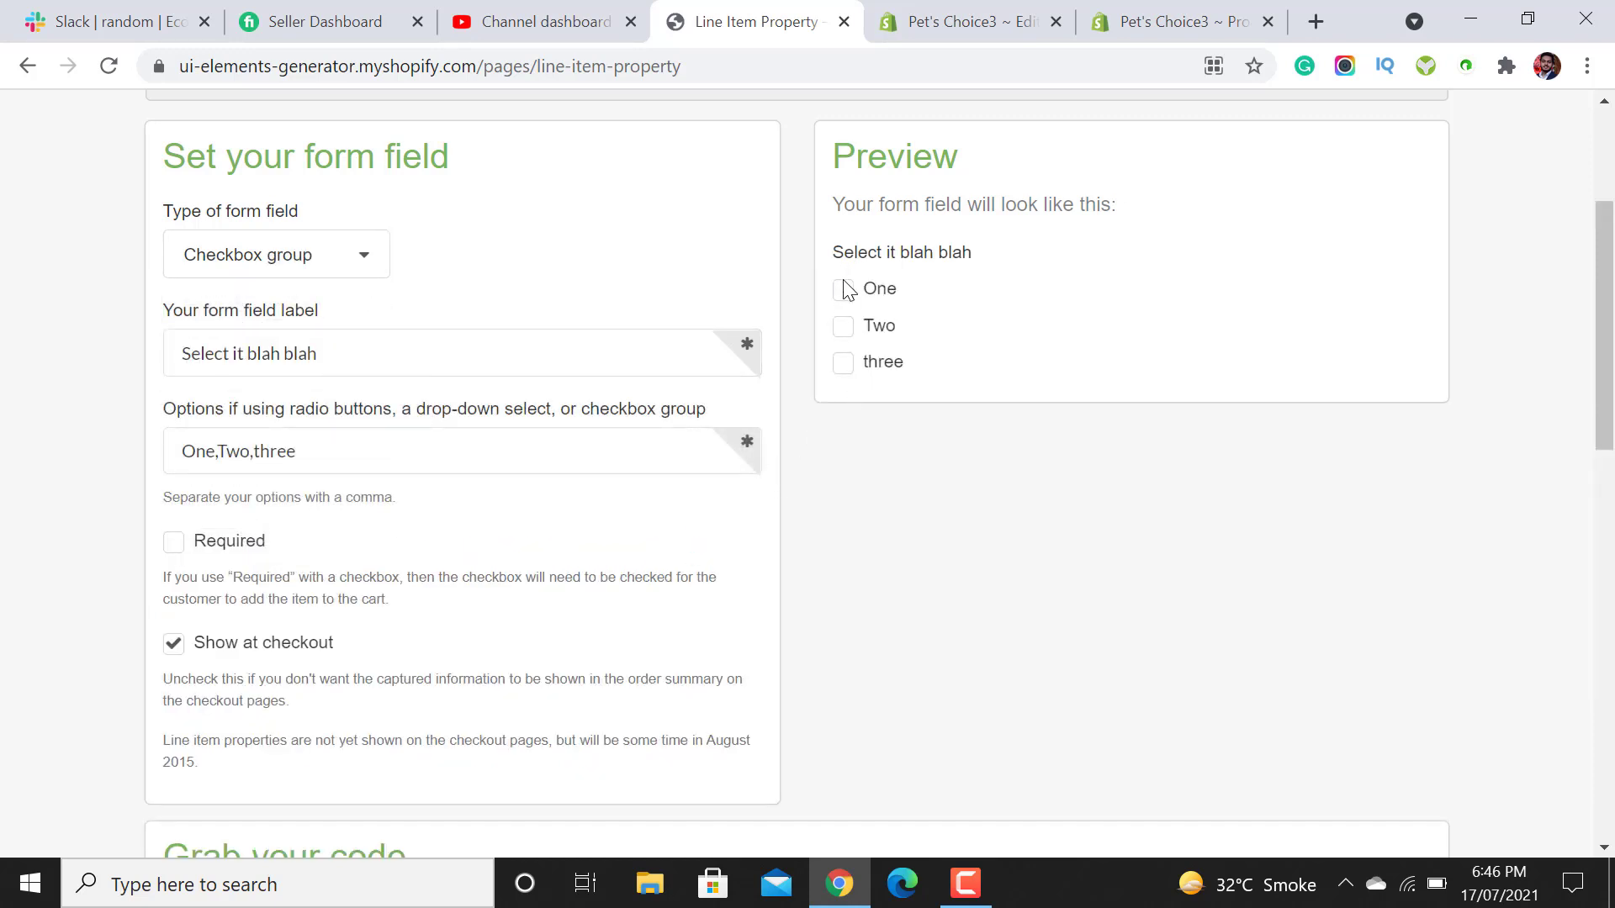
# Change the checkbox group's form field label to "Select here".
pyautogui.click(270, 353)
pyautogui.hotkey('ctrl', 'a')
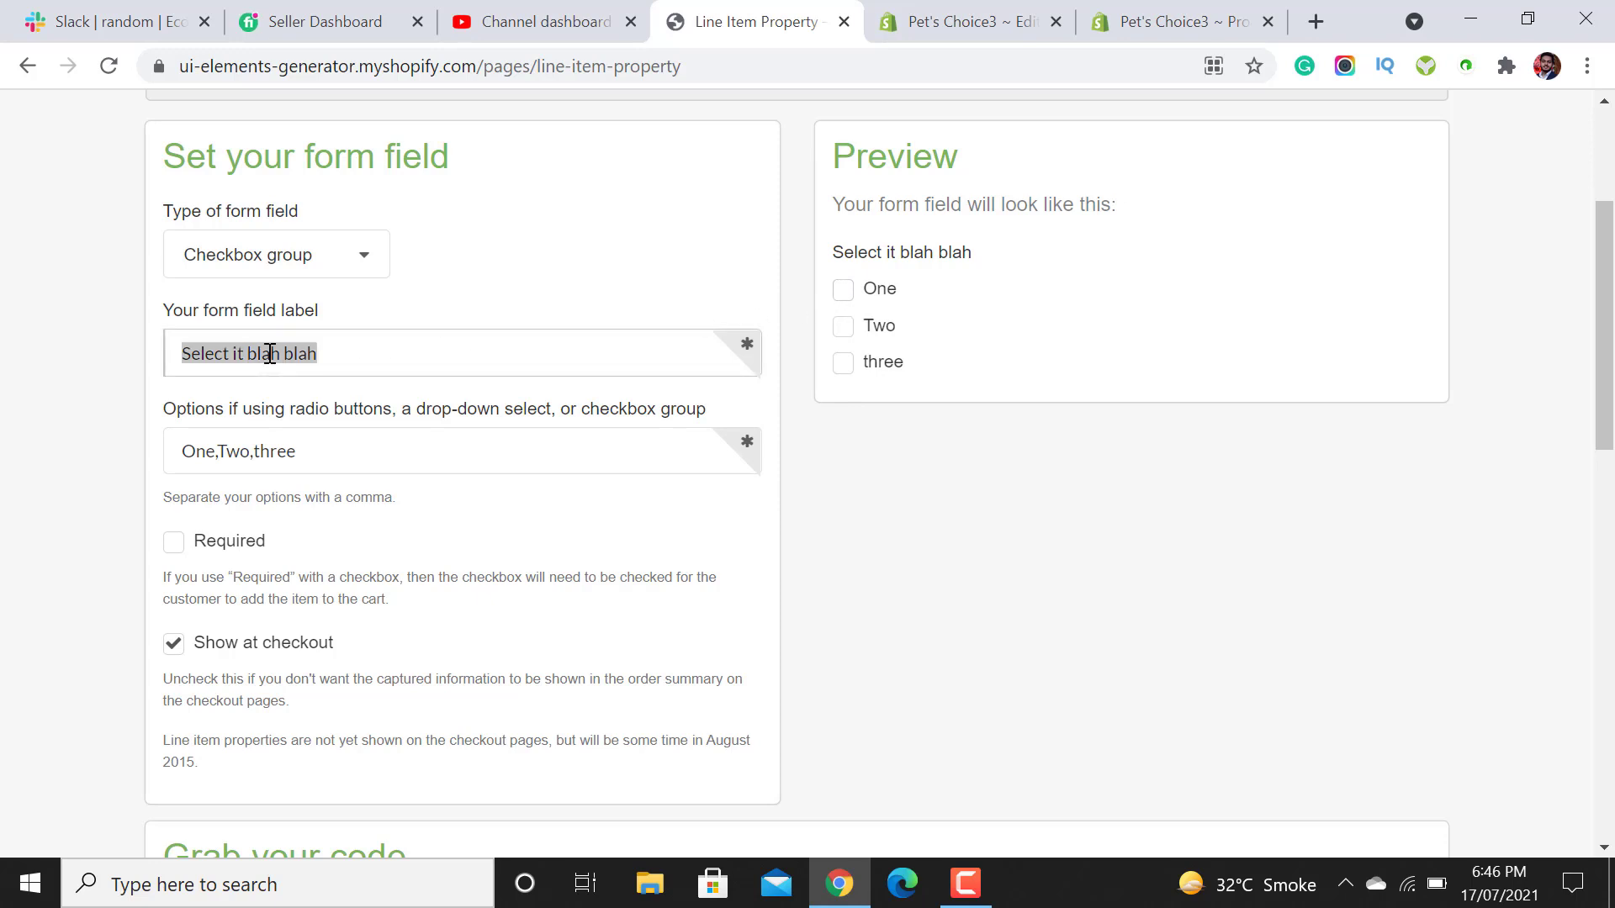
pyautogui.write('Select')
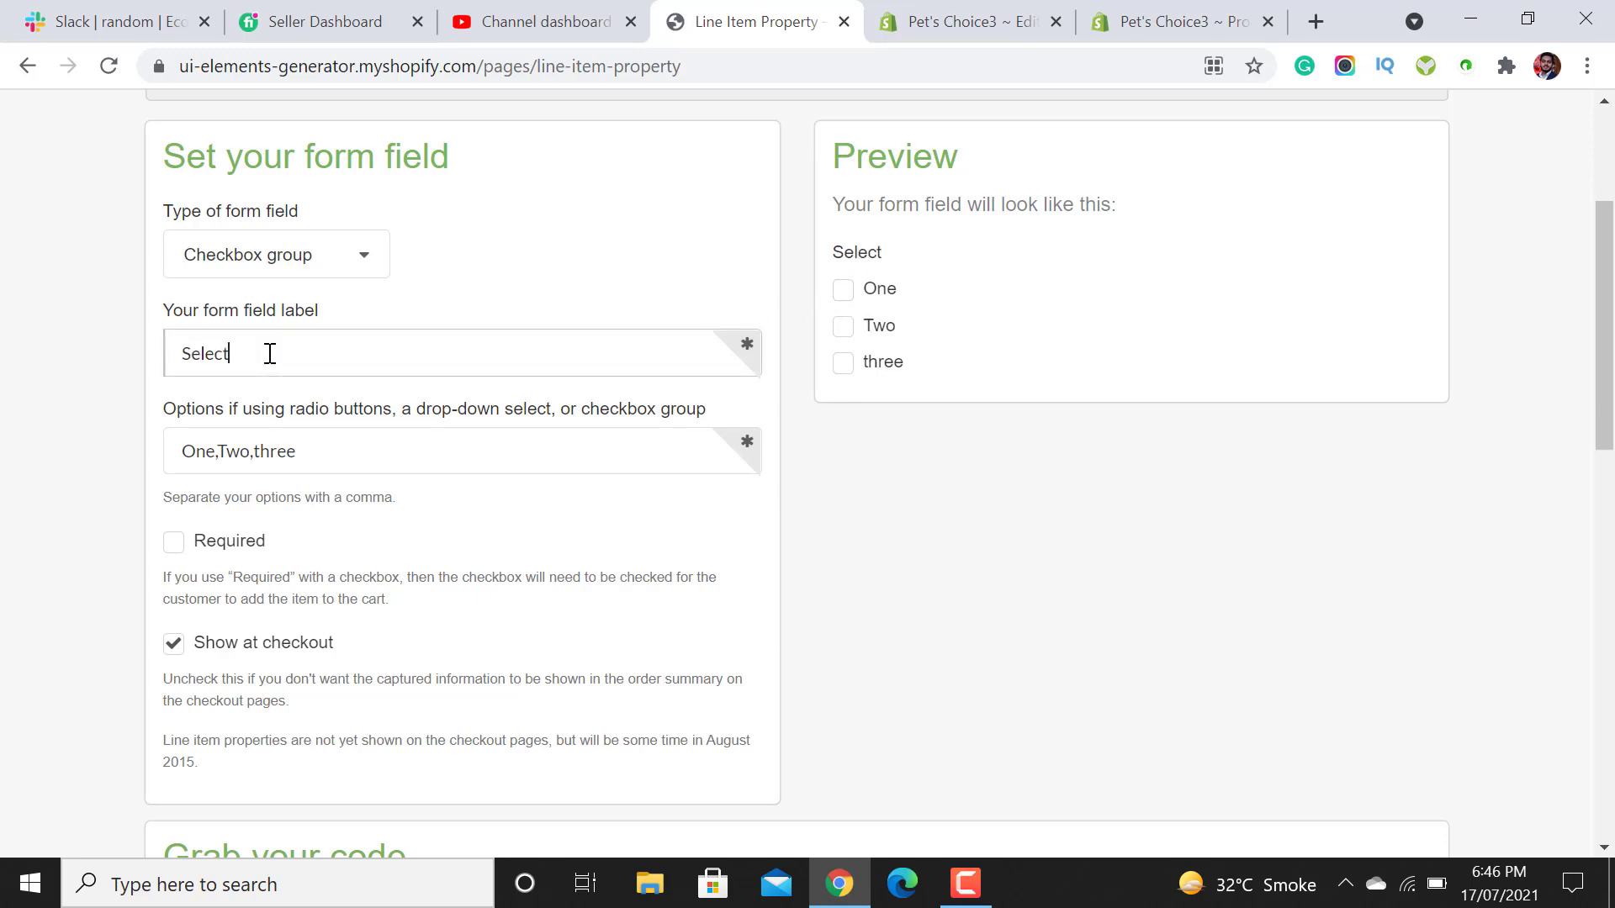
pyautogui.write(' here')
# Test the checkbox group preview by ticking and clearing the options One, Two and three.
pyautogui.click(849, 292)
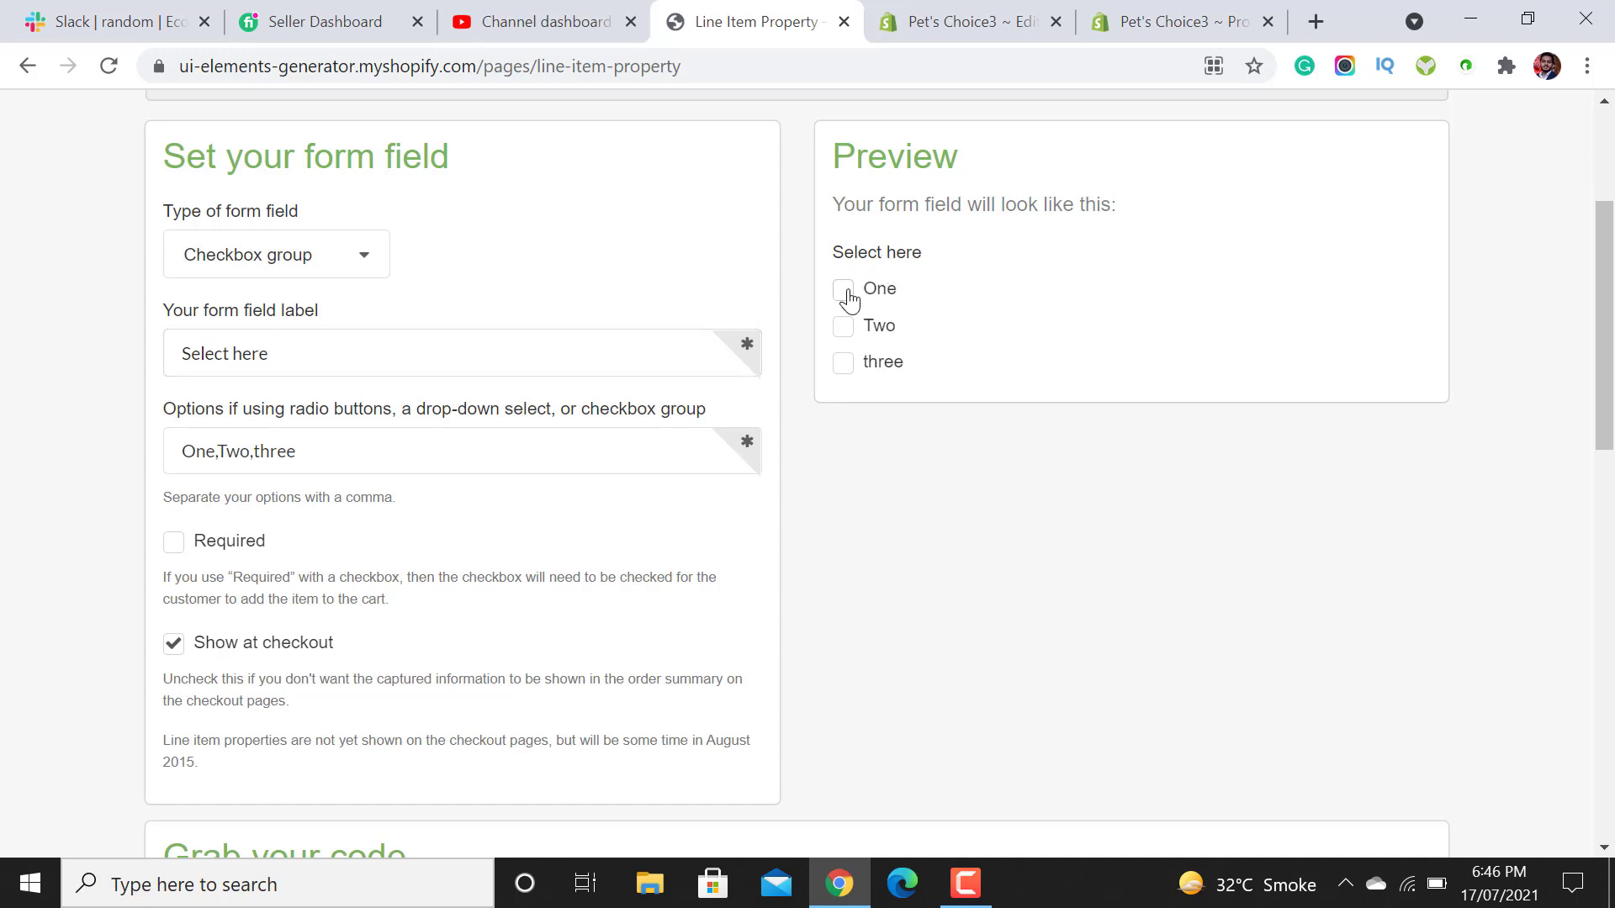
pyautogui.click(845, 292)
pyautogui.click(845, 337)
pyautogui.click(843, 368)
pyautogui.click(847, 340)
pyautogui.click(843, 363)
pyautogui.click(842, 327)
pyautogui.click(844, 295)
pyautogui.click(320, 254)
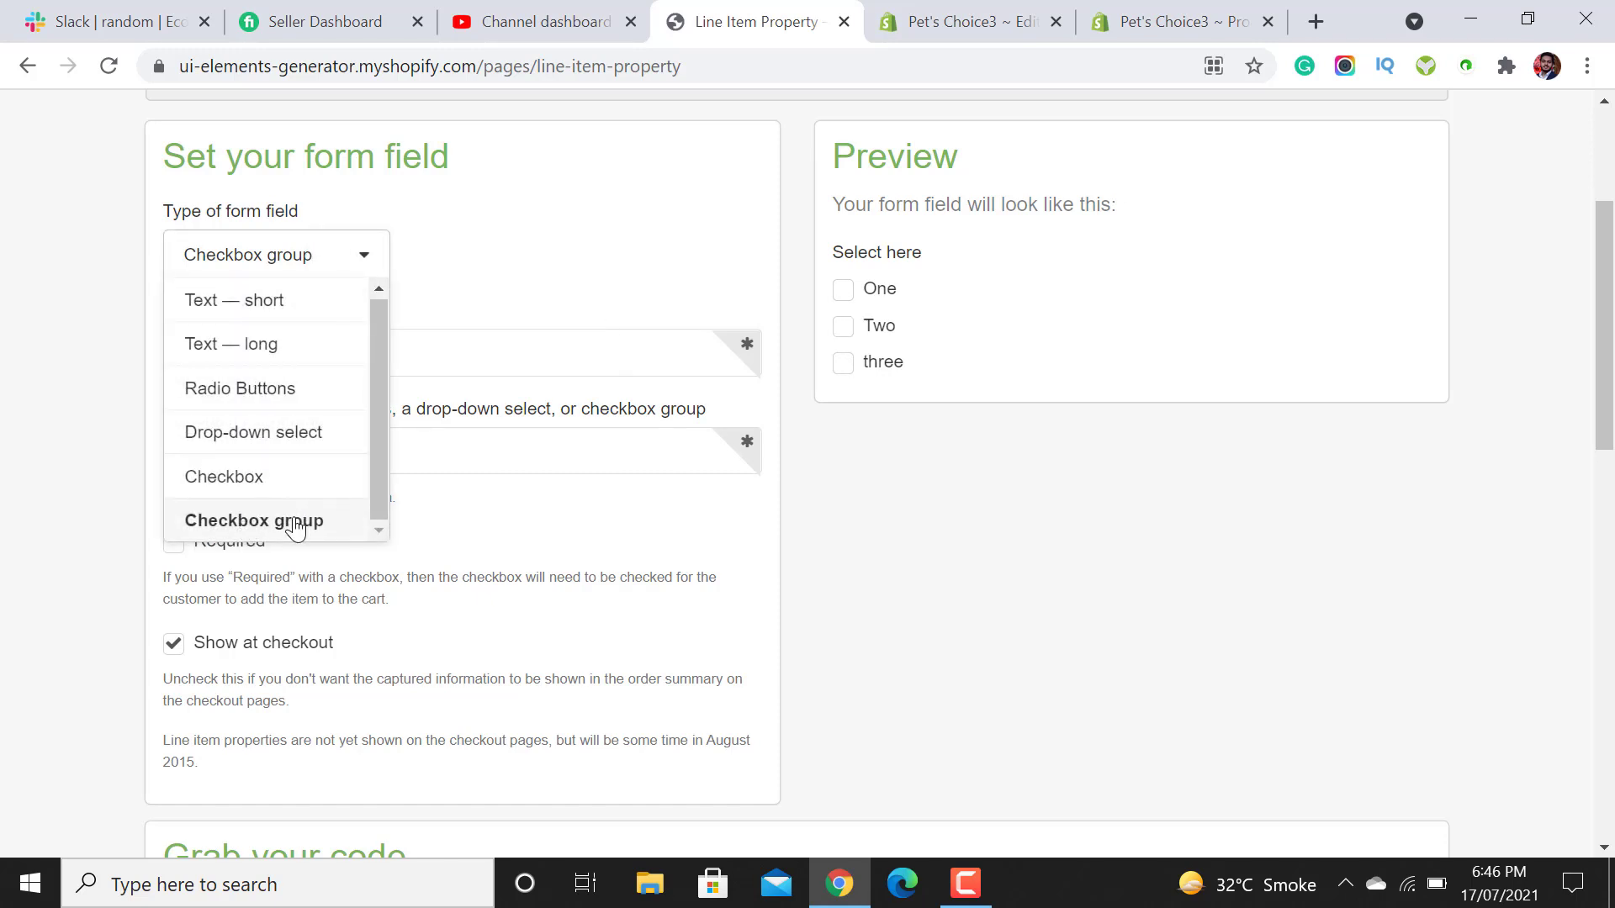
pyautogui.click(844, 363)
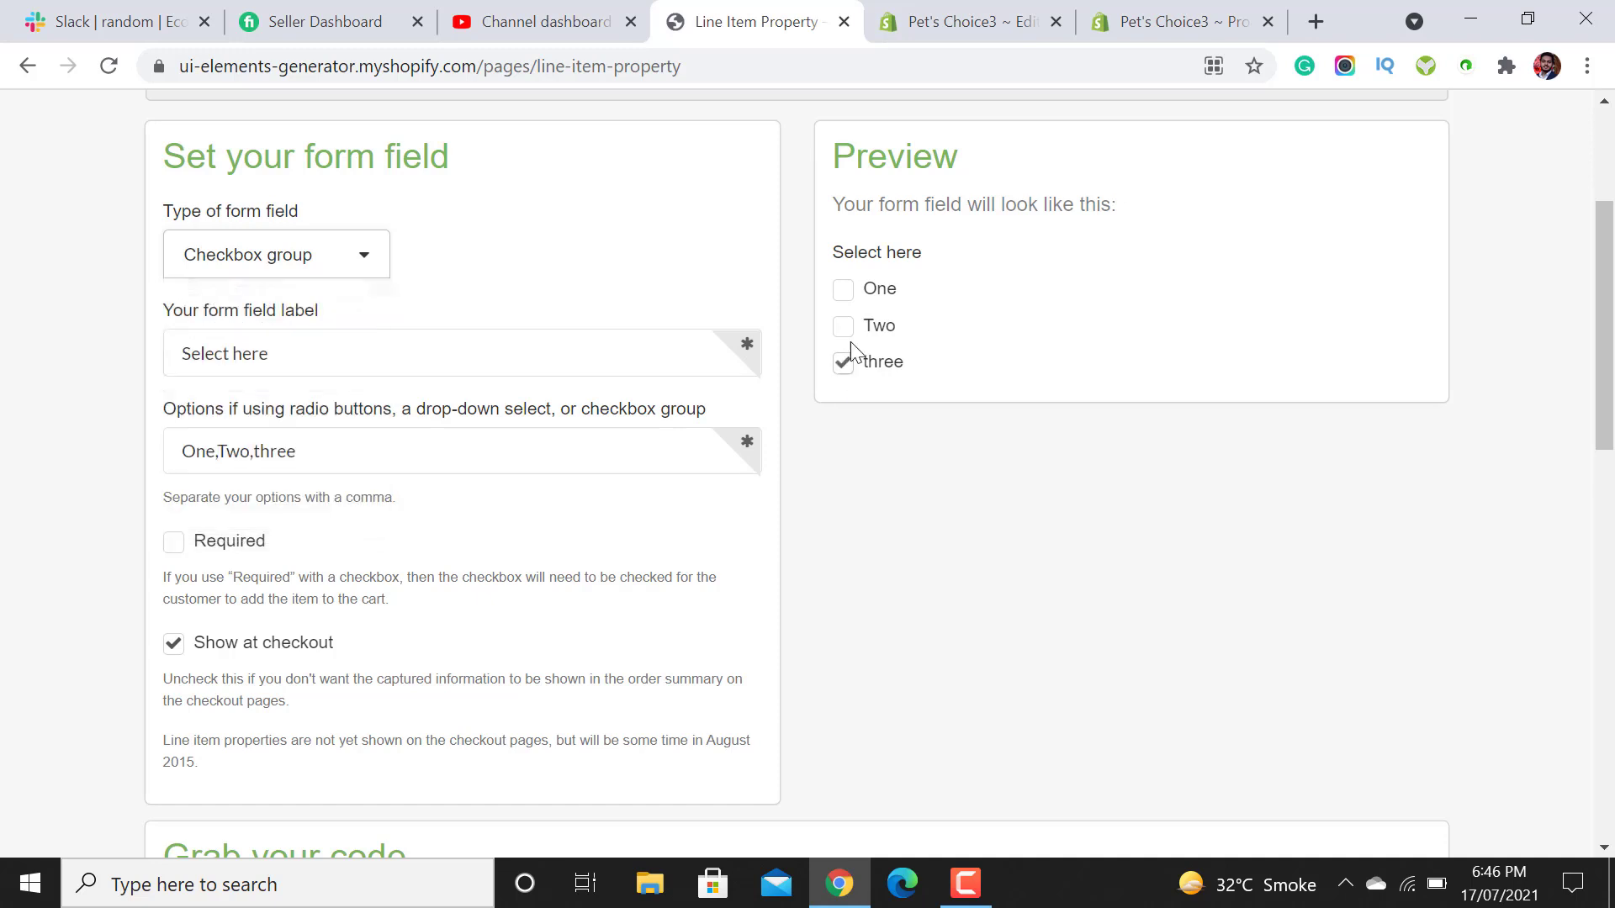
pyautogui.click(844, 326)
pyautogui.click(843, 290)
# Switch the form field type to Radio Buttons and try the options Two and One in the preview.
pyautogui.click(311, 259)
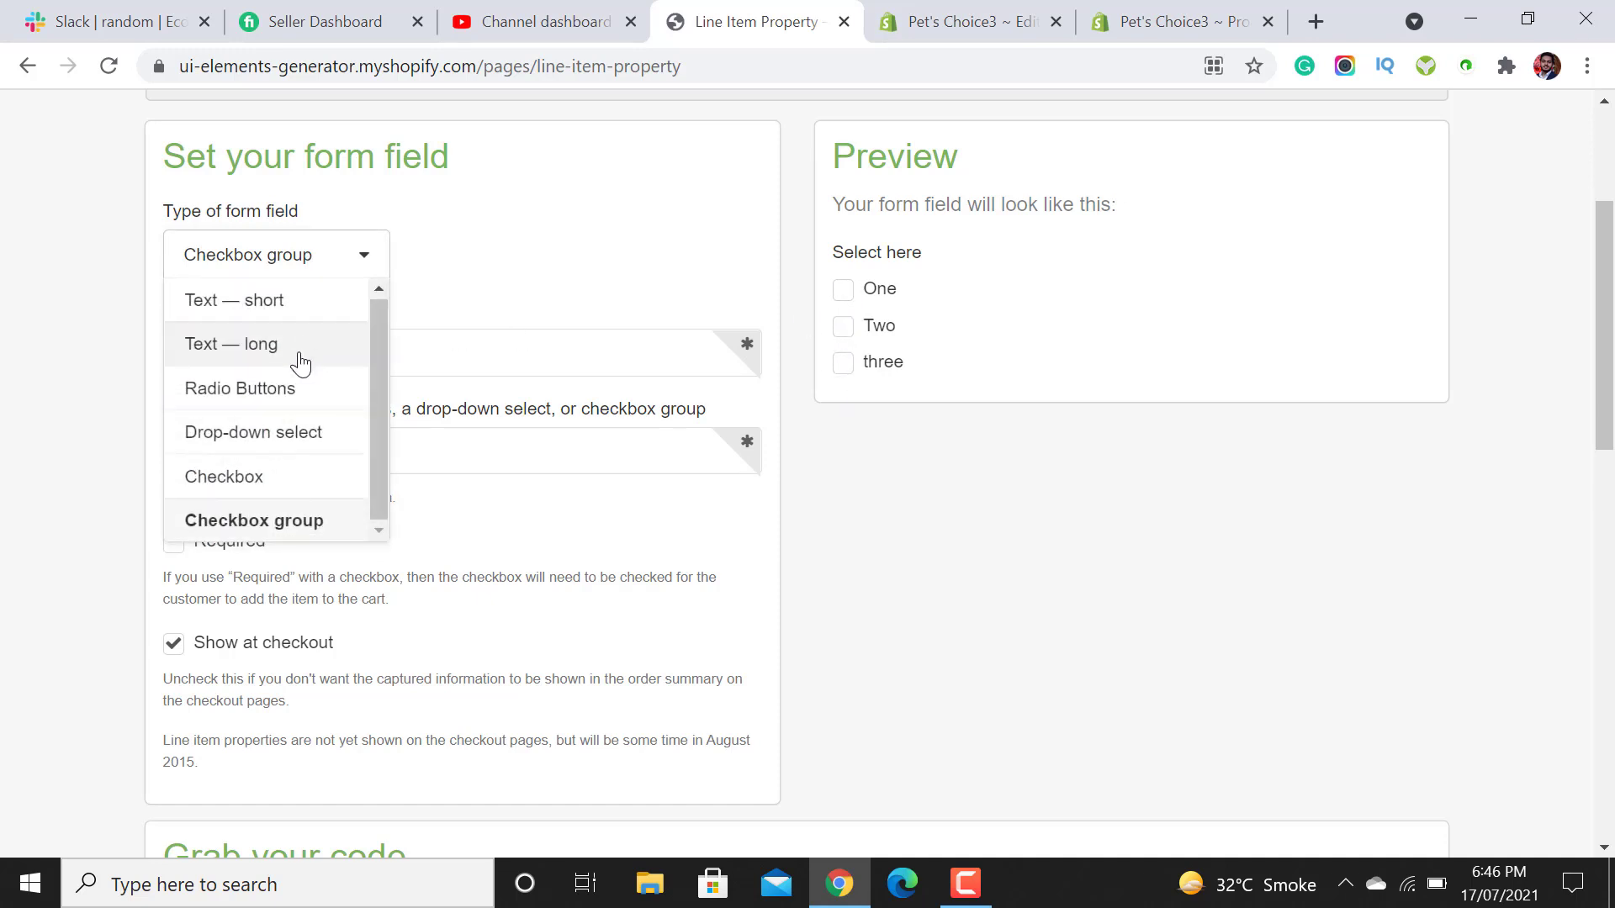
pyautogui.click(286, 389)
pyautogui.click(842, 328)
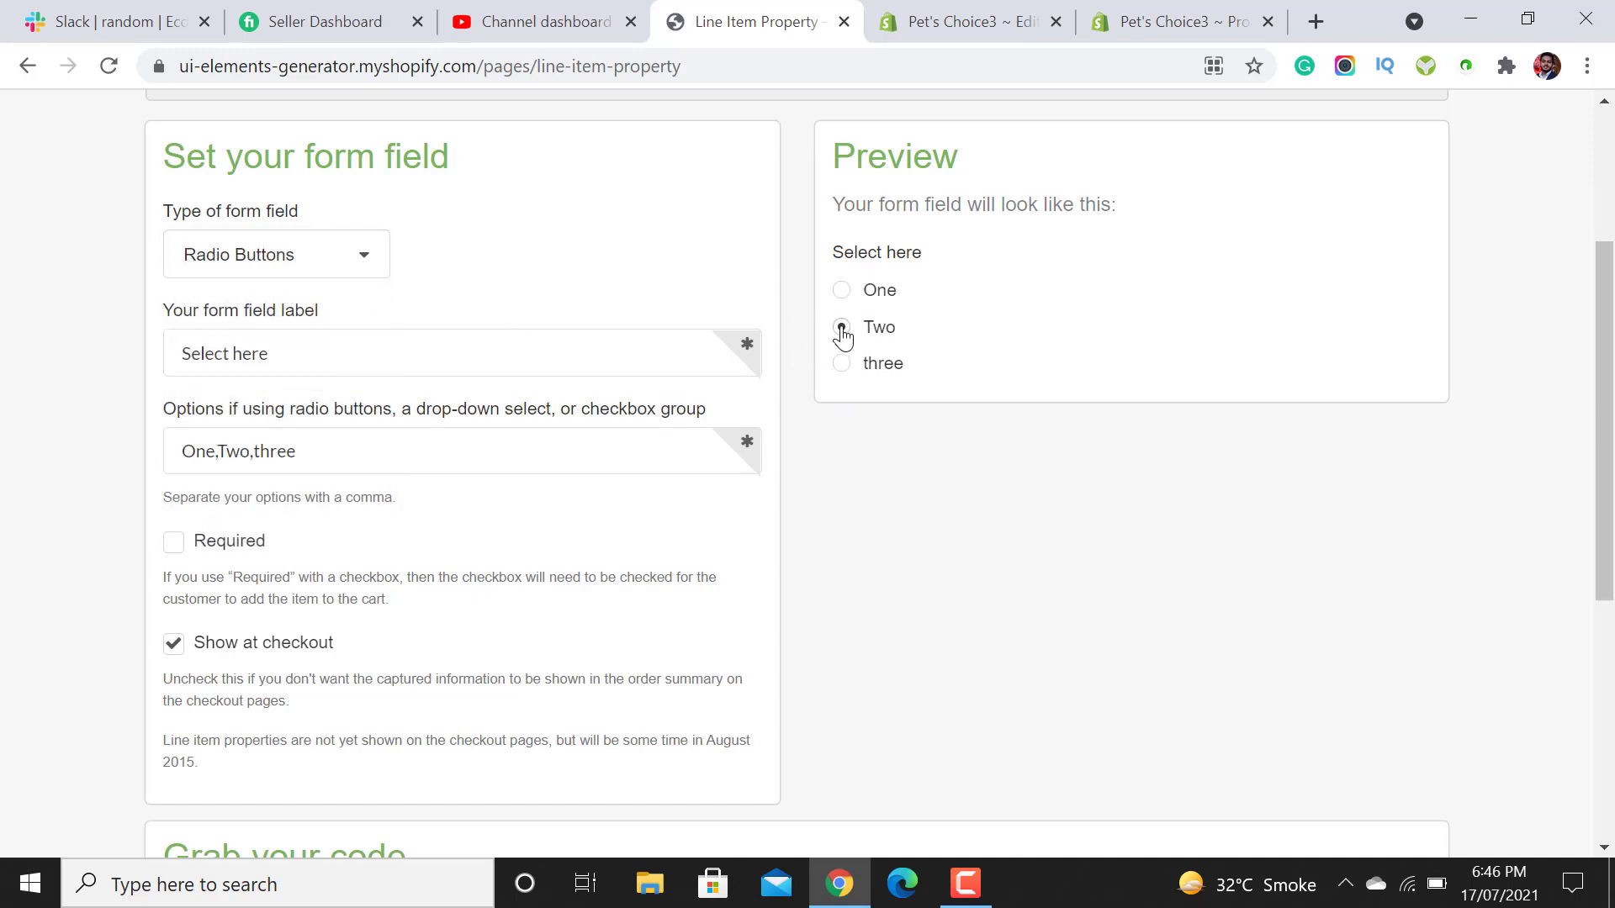
pyautogui.click(843, 292)
# Set the form field type to Text — short and its label to "ADD YOUR NAME".
pyautogui.click(317, 256)
pyautogui.click(285, 300)
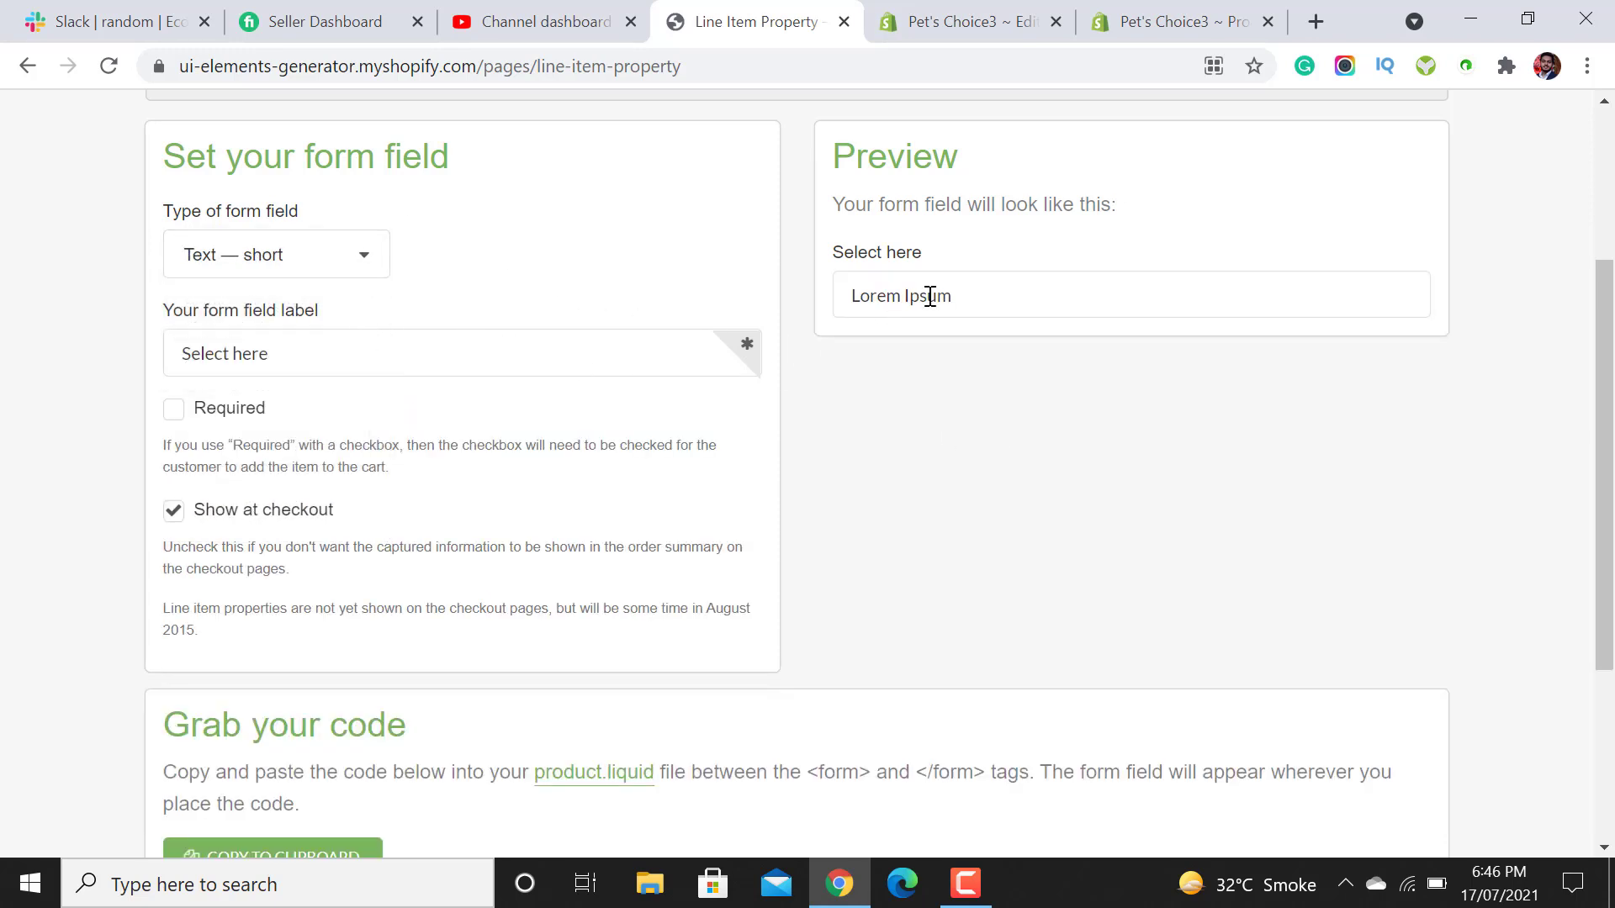
pyautogui.tripleClick(293, 357)
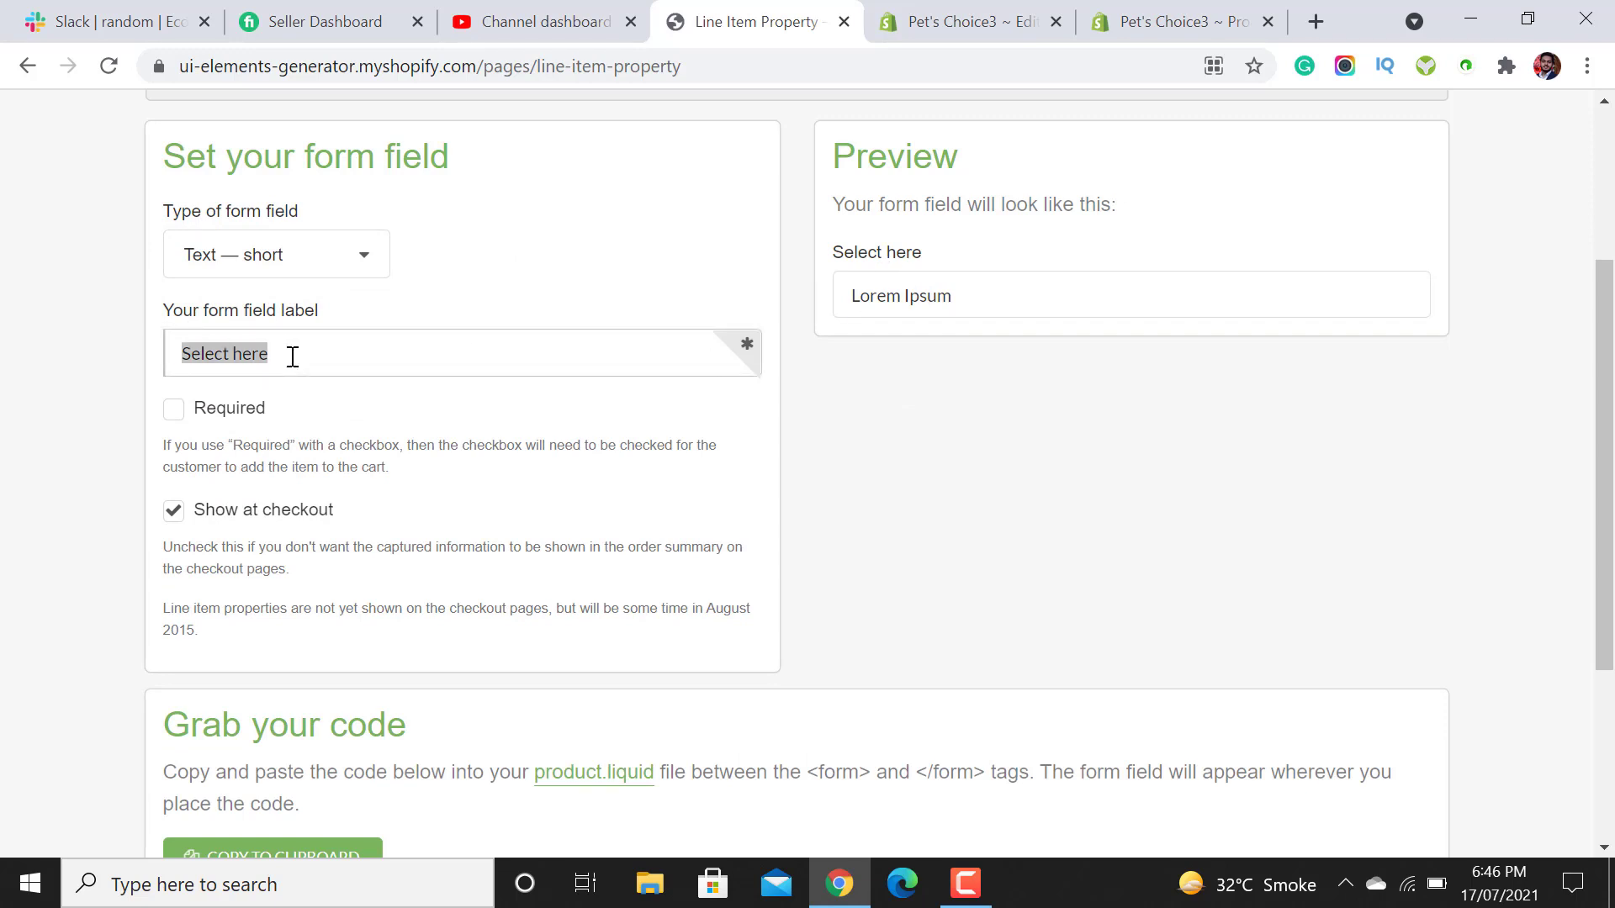
pyautogui.write('YOUR NAME')
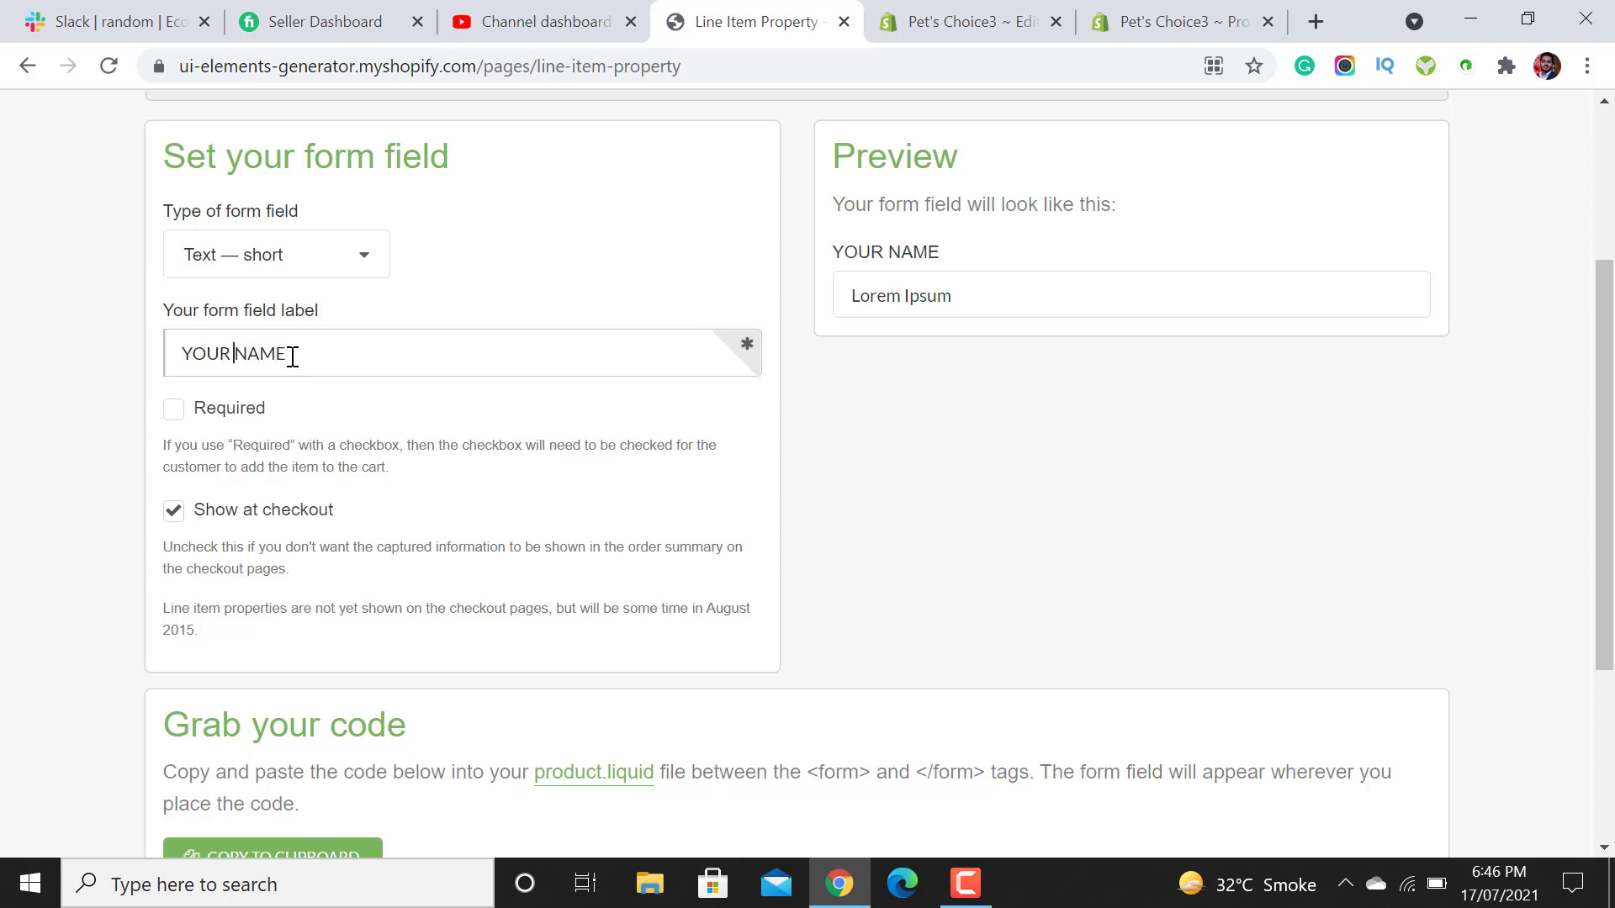
pyautogui.press('BackSpace')
pyautogui.press('BackSpace')
pyautogui.press('BackSpace')
pyautogui.press('BackSpace')
pyautogui.press('BackSpace')
pyautogui.write('AD')
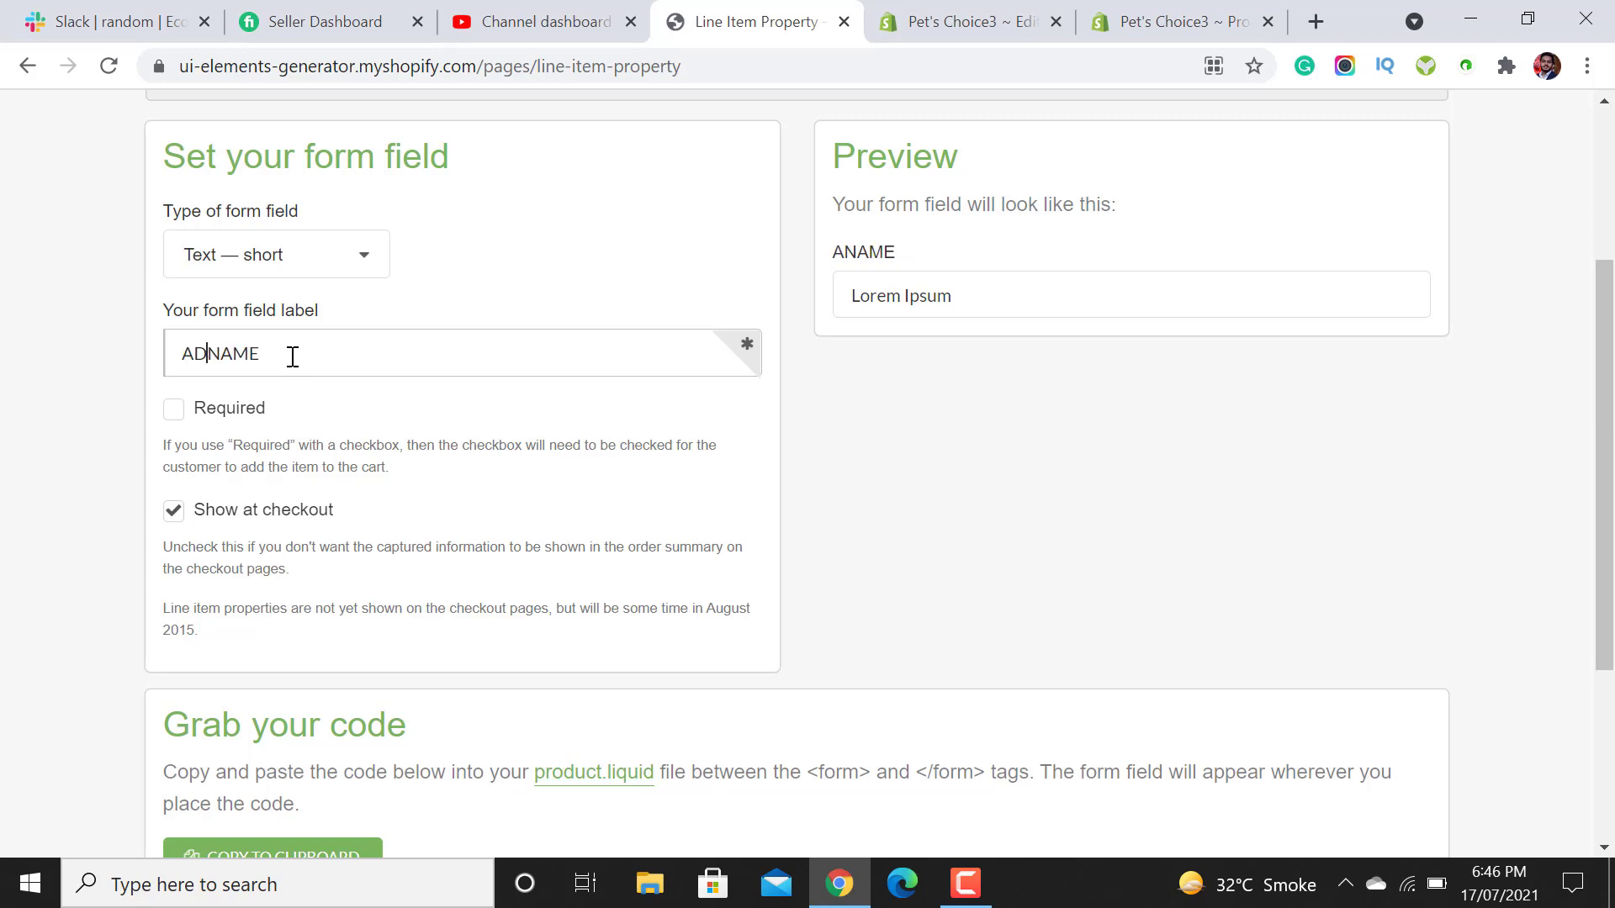
pyautogui.write('D YOUR')
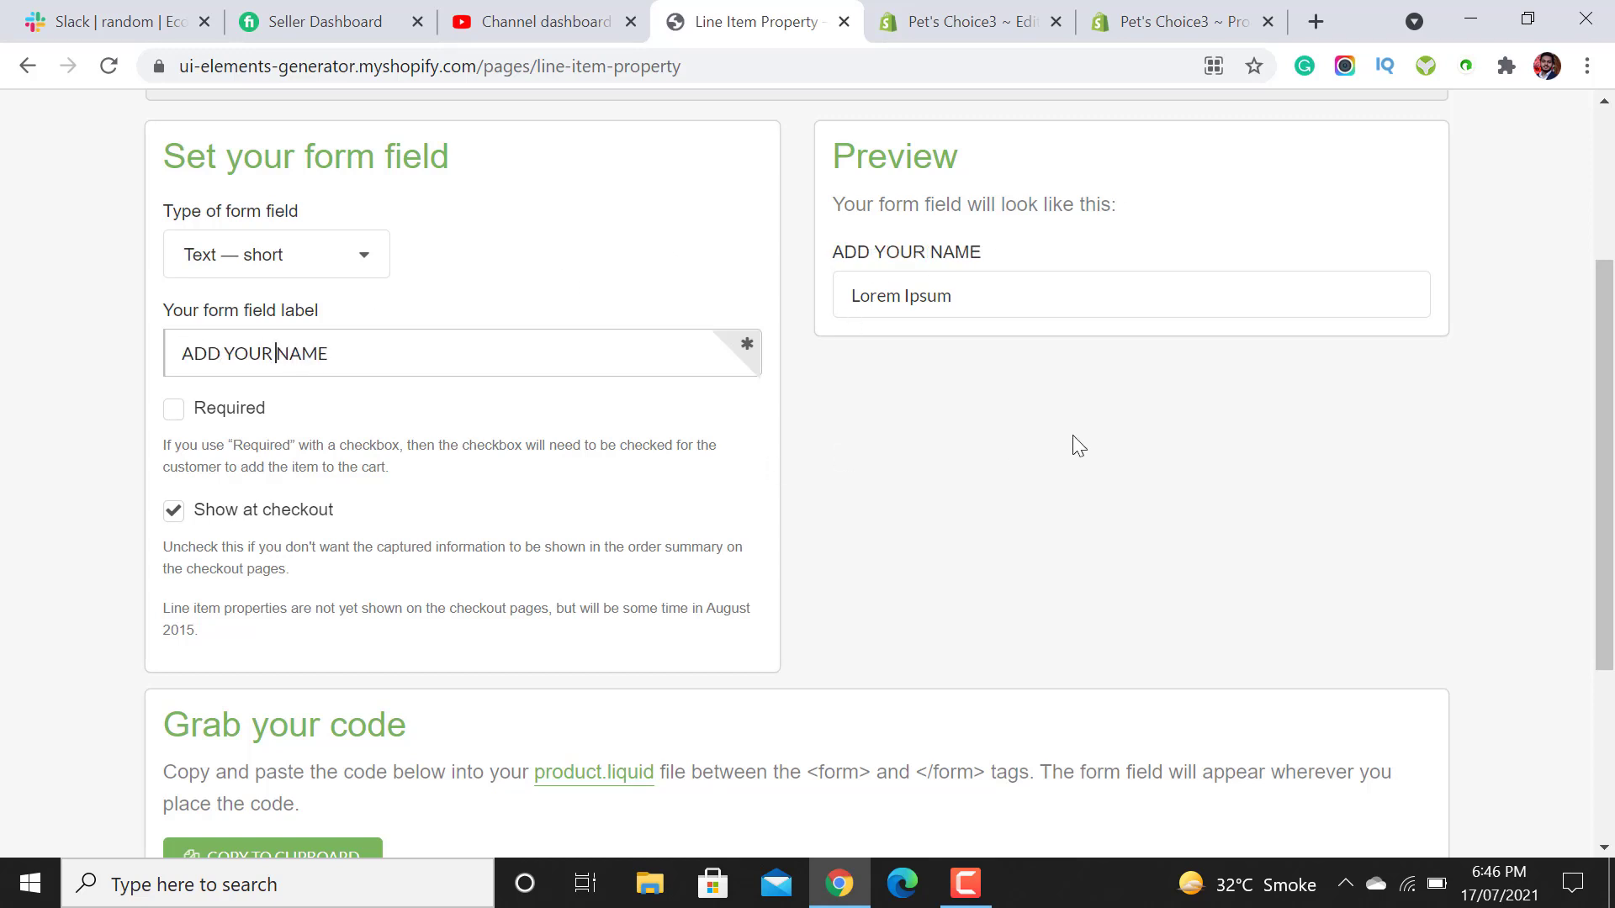
# Mark the ADD YOUR NAME field as required and copy its generated code to the clipboard.
pyautogui.moveTo(1612, 397); pyautogui.dragTo(1613, 463)
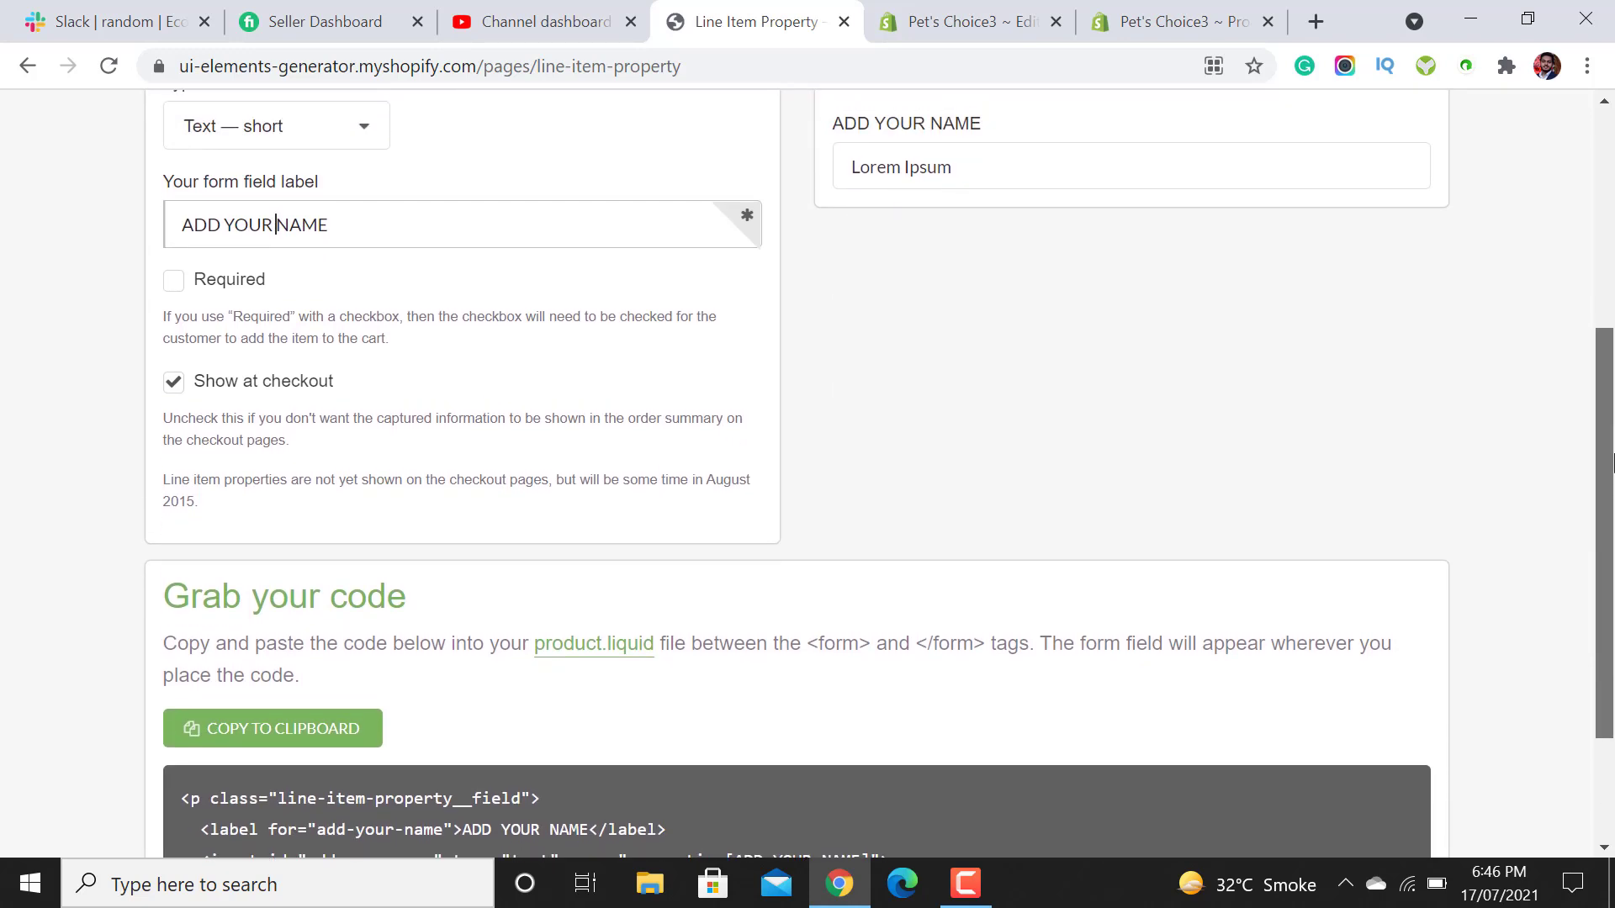
pyautogui.click(171, 291)
pyautogui.click(171, 291)
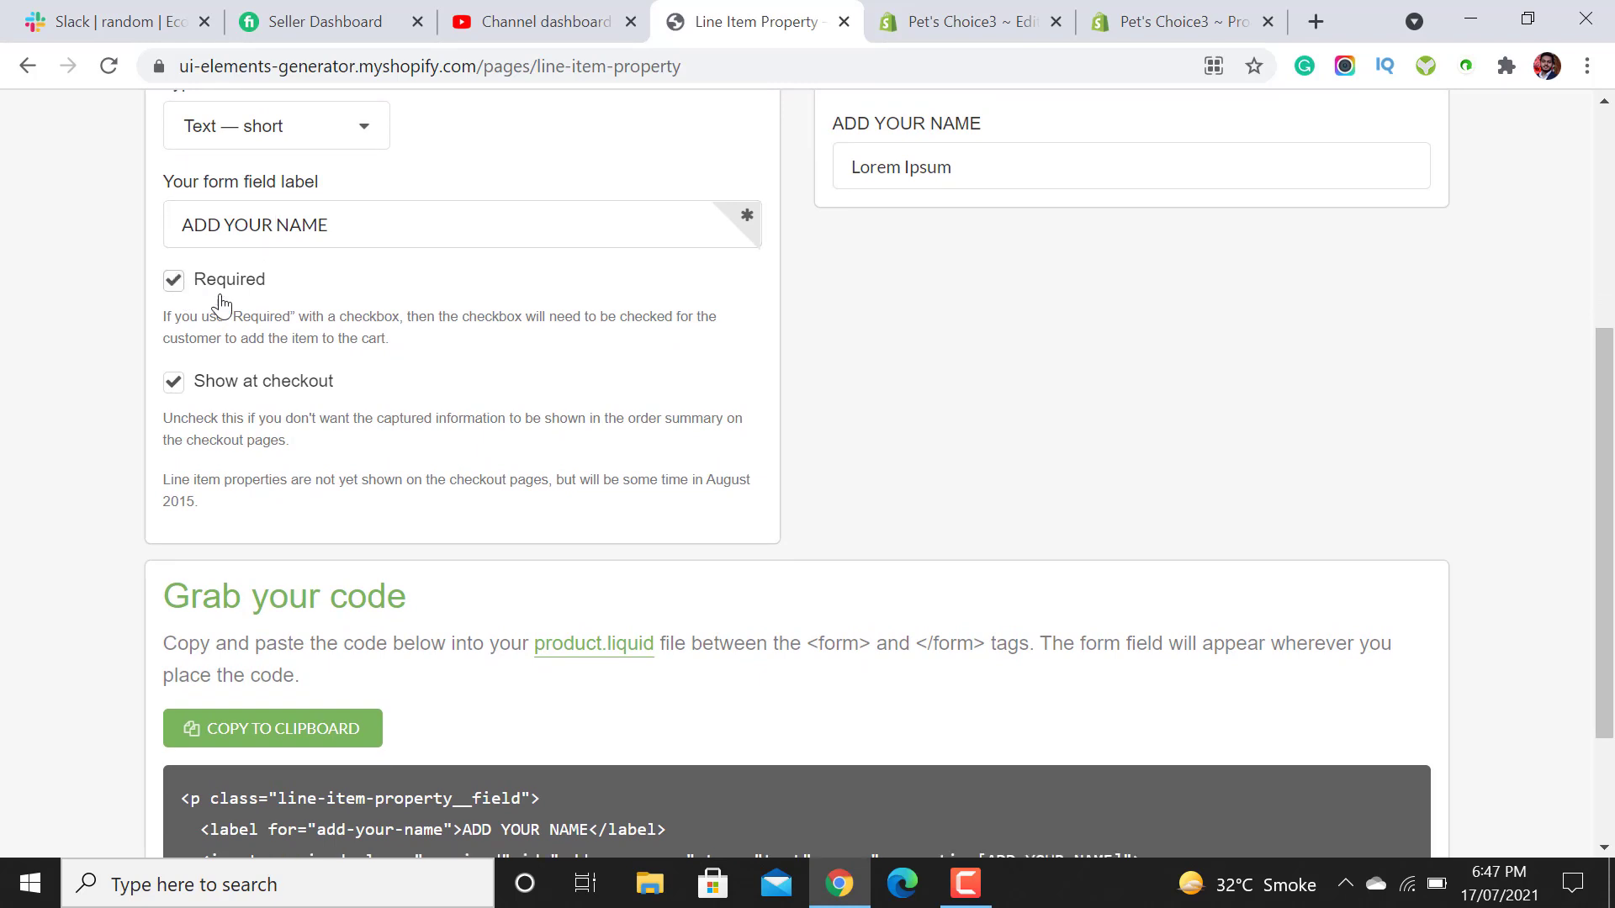
pyautogui.scroll(-3, 422, 458)
pyautogui.moveTo(222, 707); pyautogui.dragTo(180, 612)
pyautogui.click(274, 547)
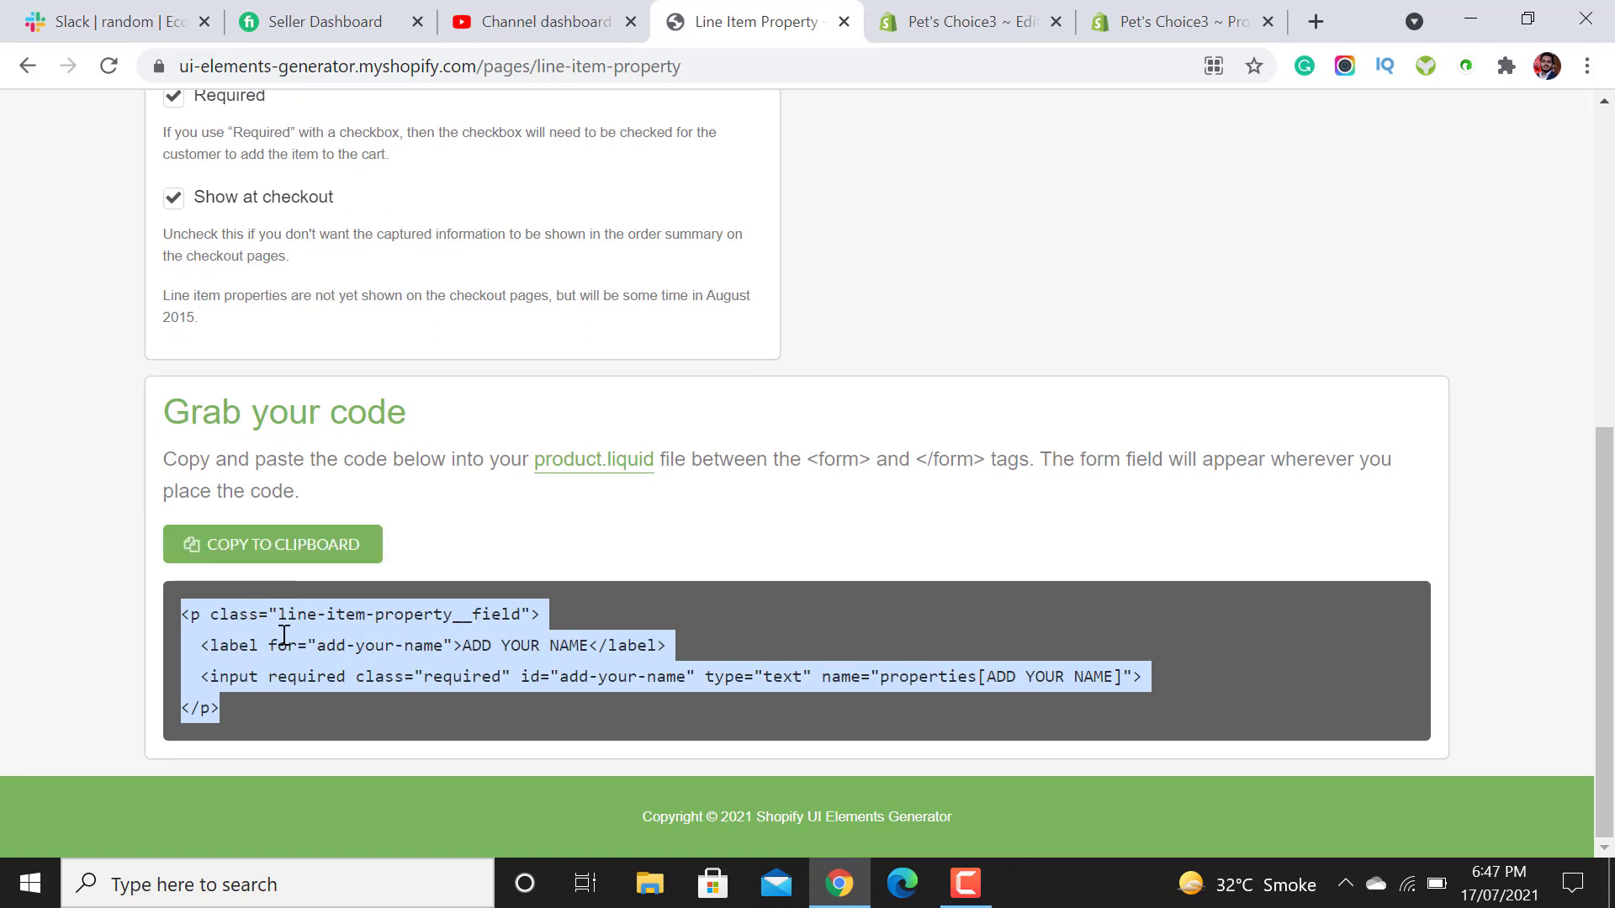
pyautogui.click(261, 549)
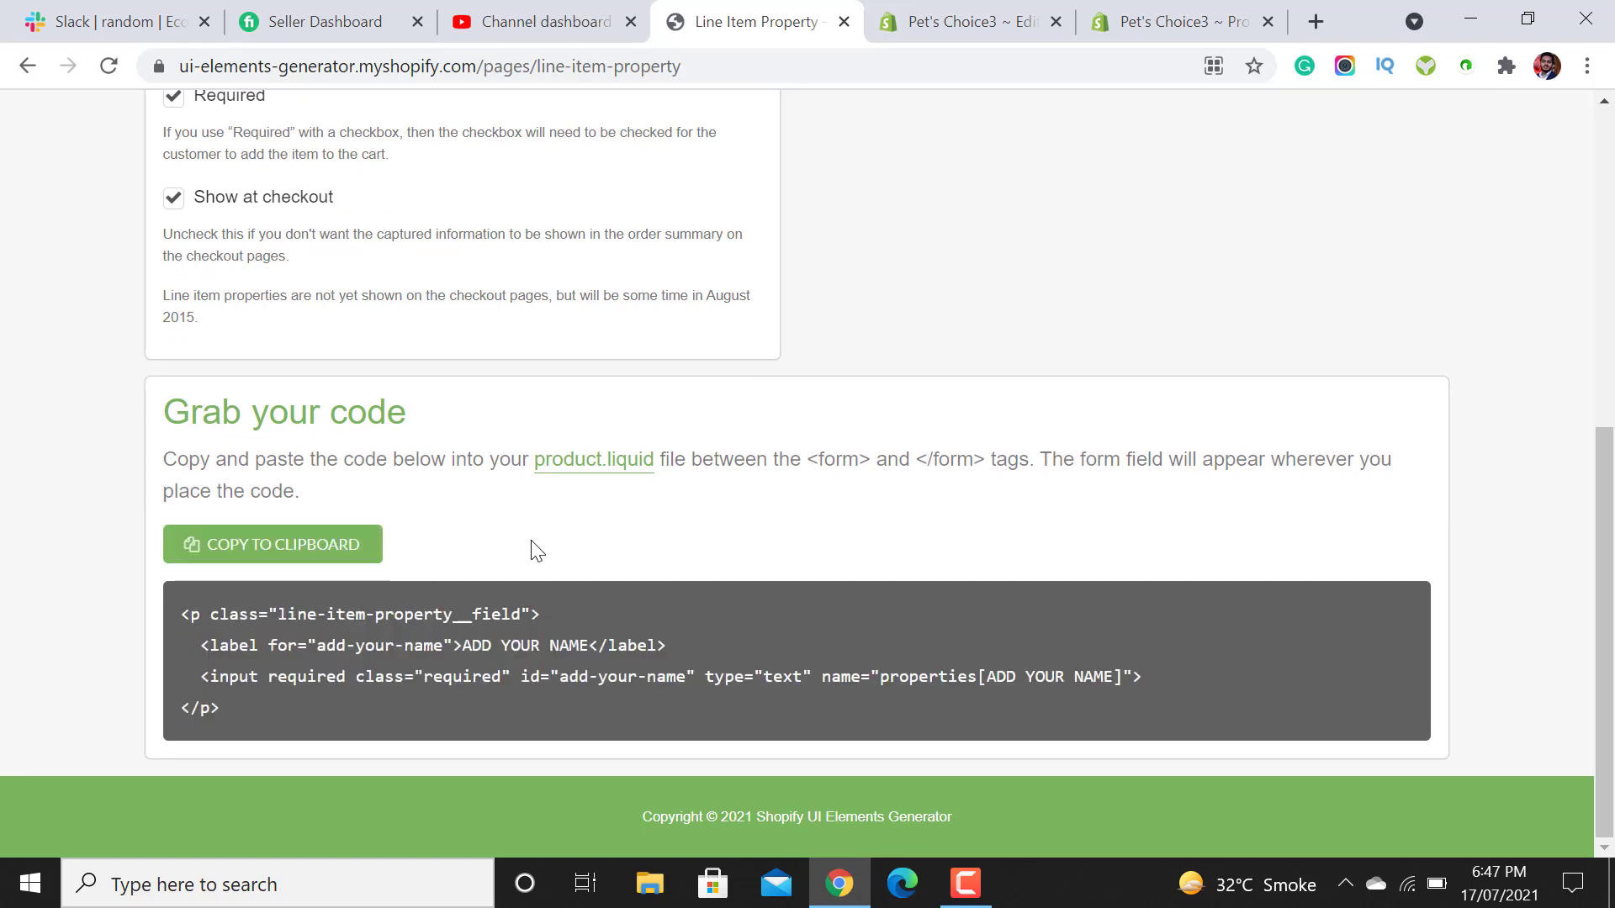
# Switch to the Debut theme code and search Custom.liquid for type="submit".
pyautogui.click(948, 20)
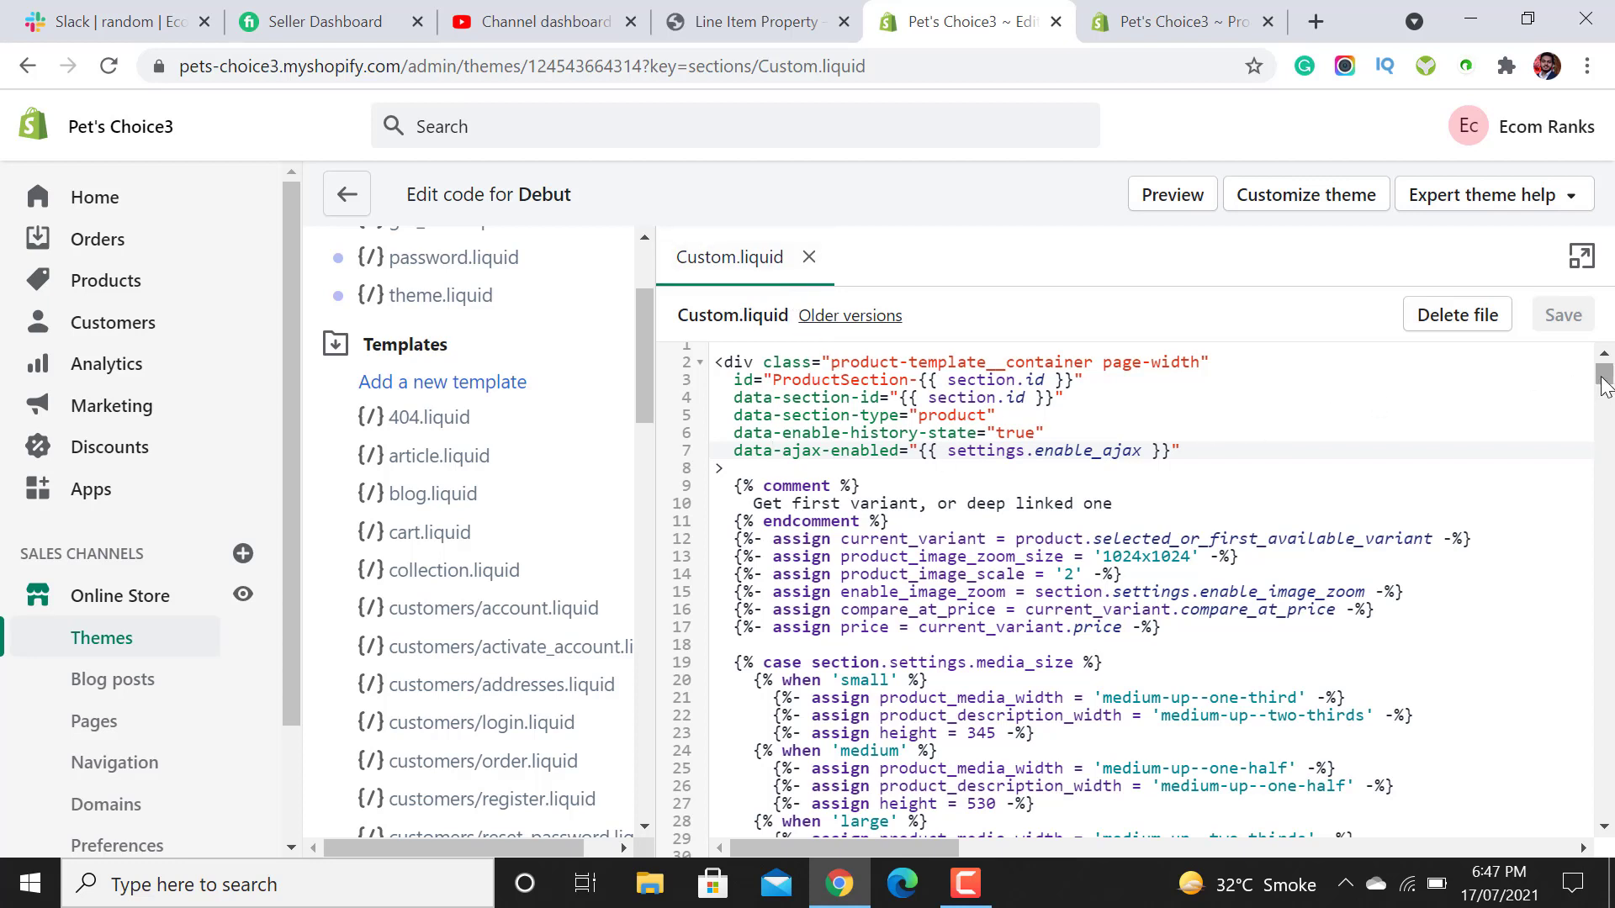
pyautogui.click(1239, 376)
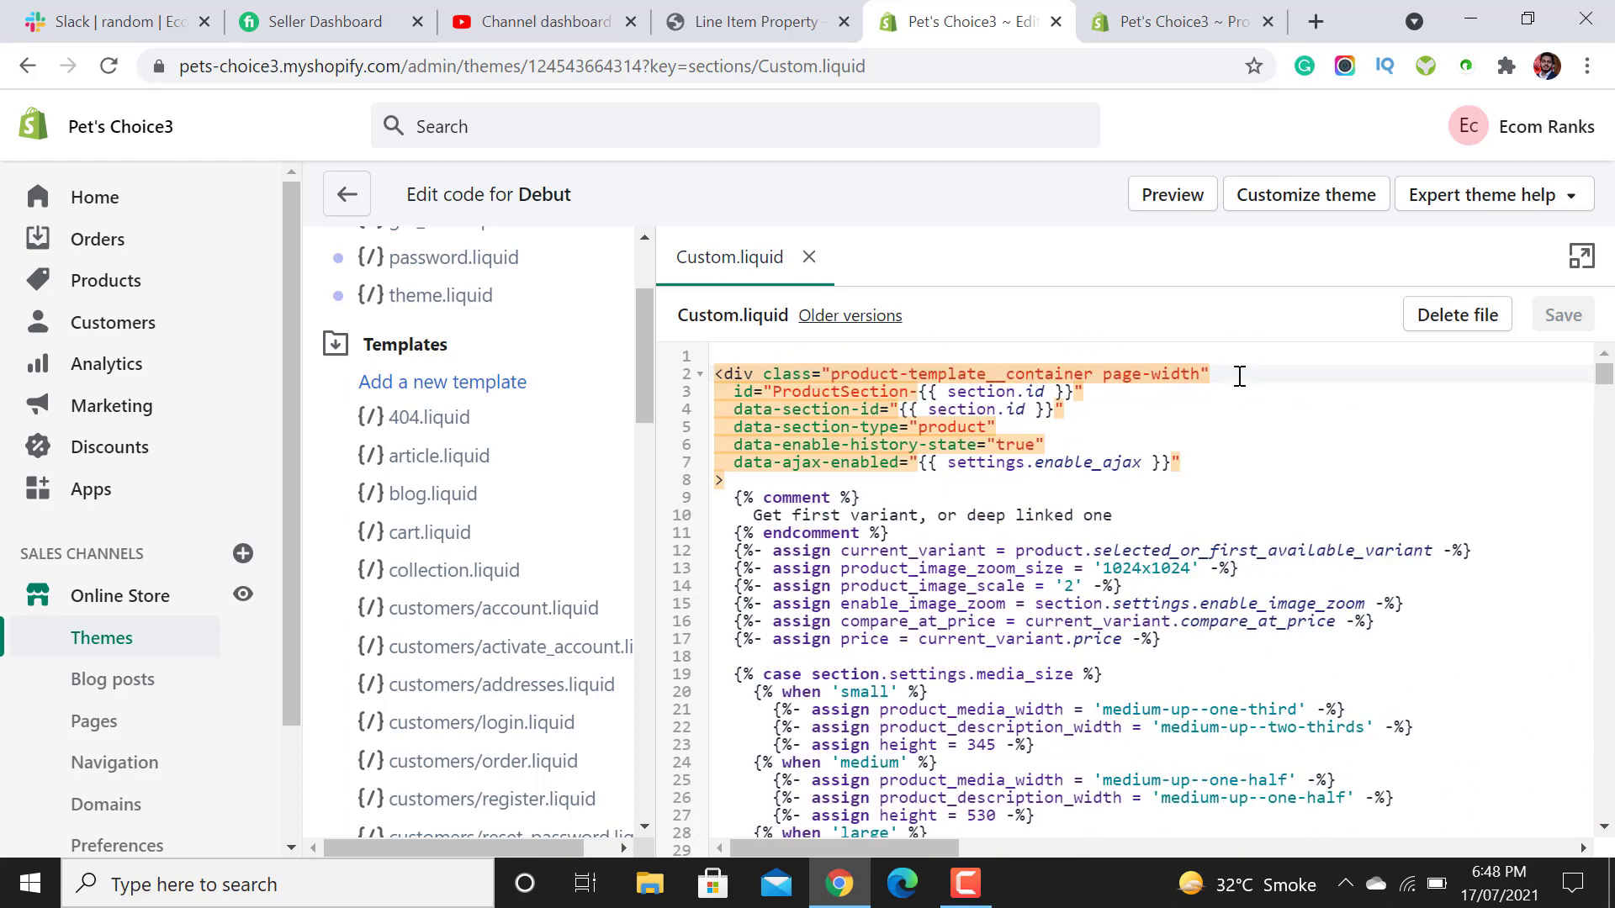
pyautogui.click(1332, 430)
pyautogui.hotkey('ctrl', 'f')
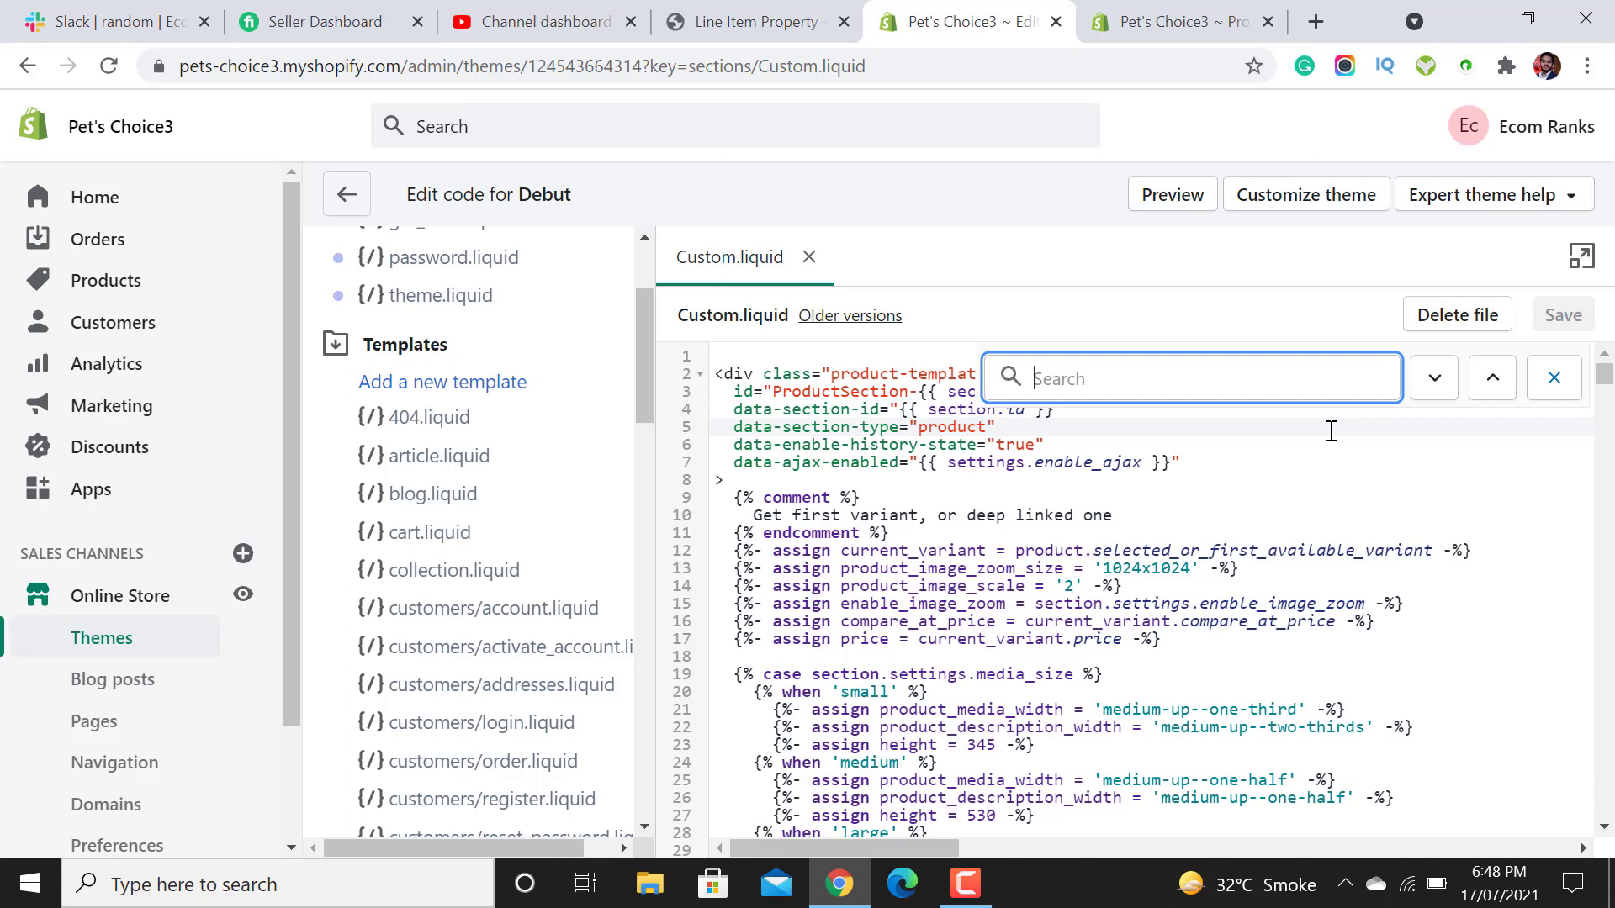
pyautogui.hotkey('ctrl', 'v')
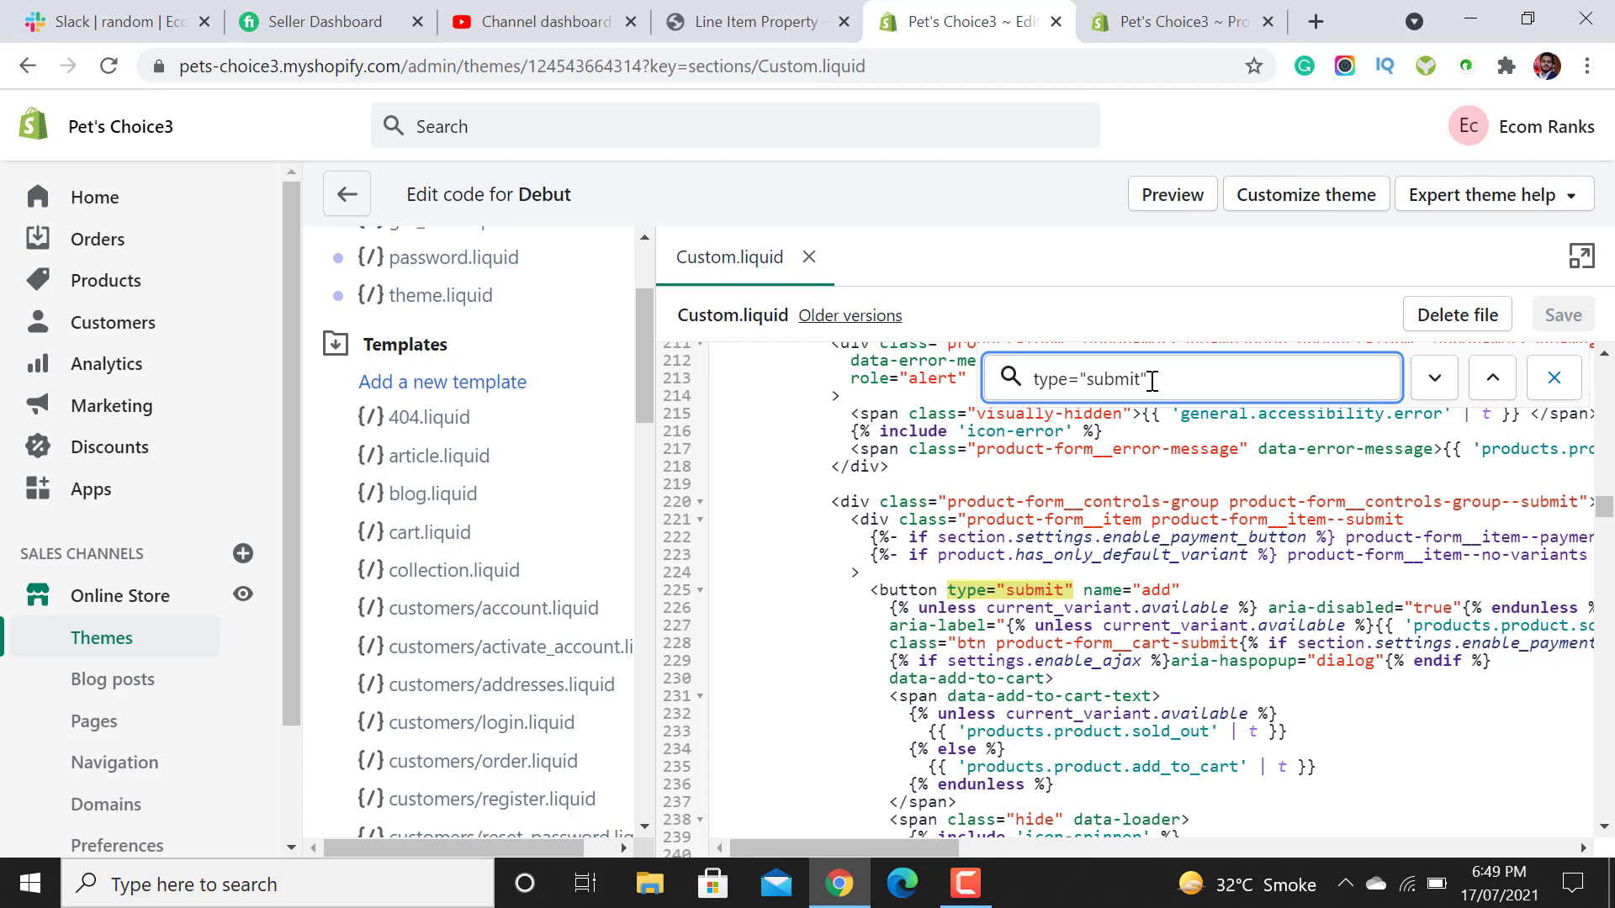
# Open the live online store in a new tab, view its home page, and return to the theme code.
pyautogui.click(243, 595)
pyautogui.moveTo(999, 10); pyautogui.dragTo(1172, 15)
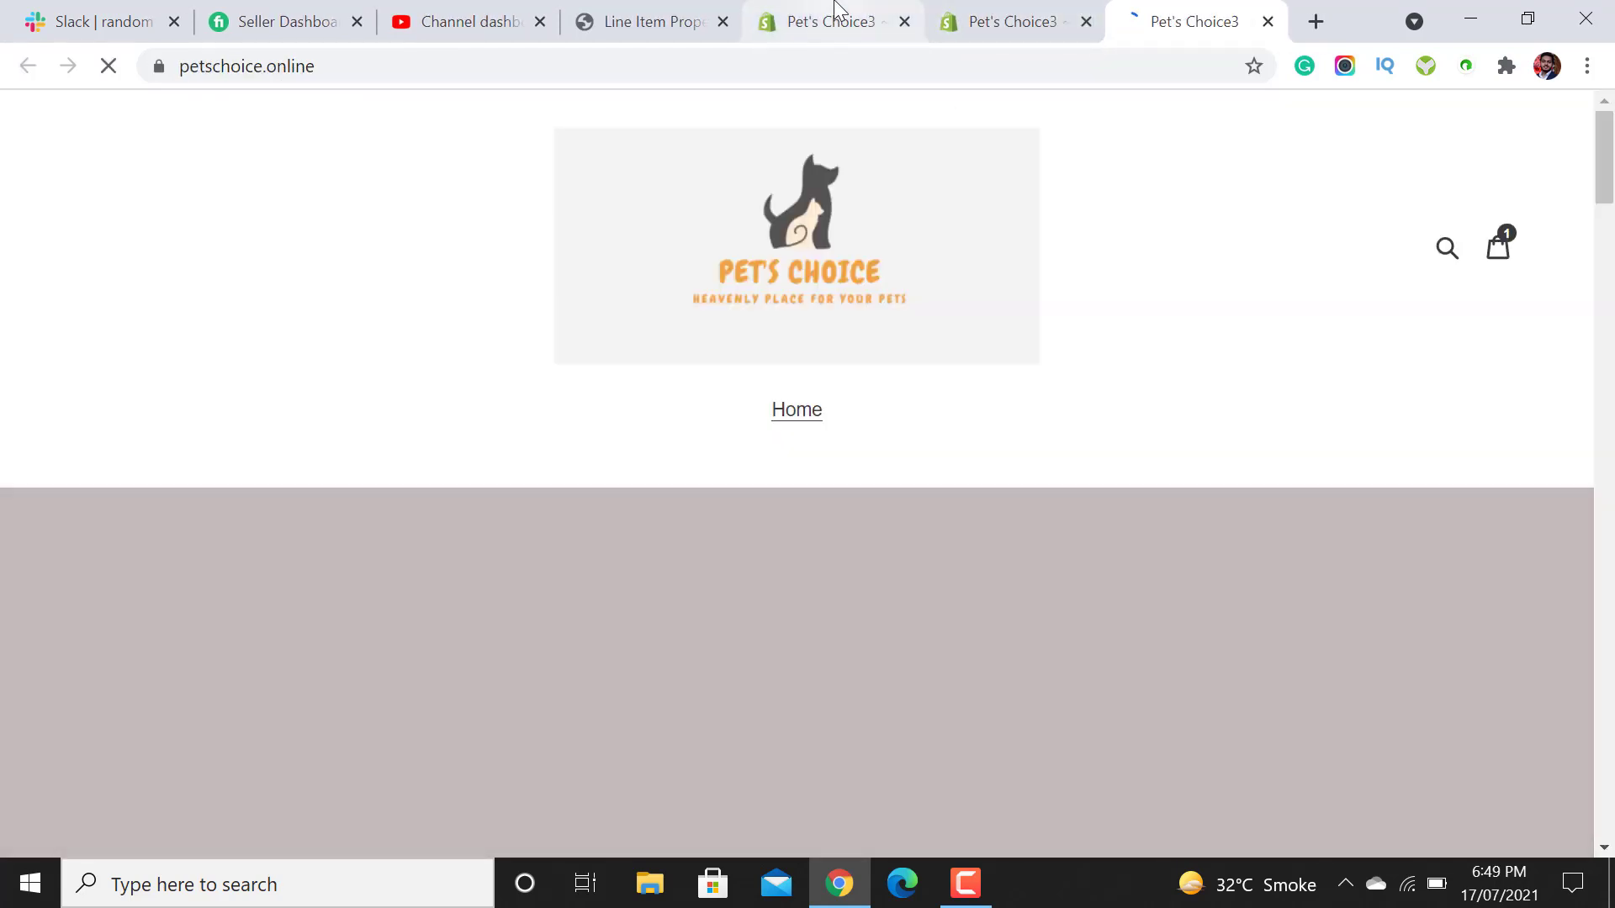
pyautogui.click(837, 8)
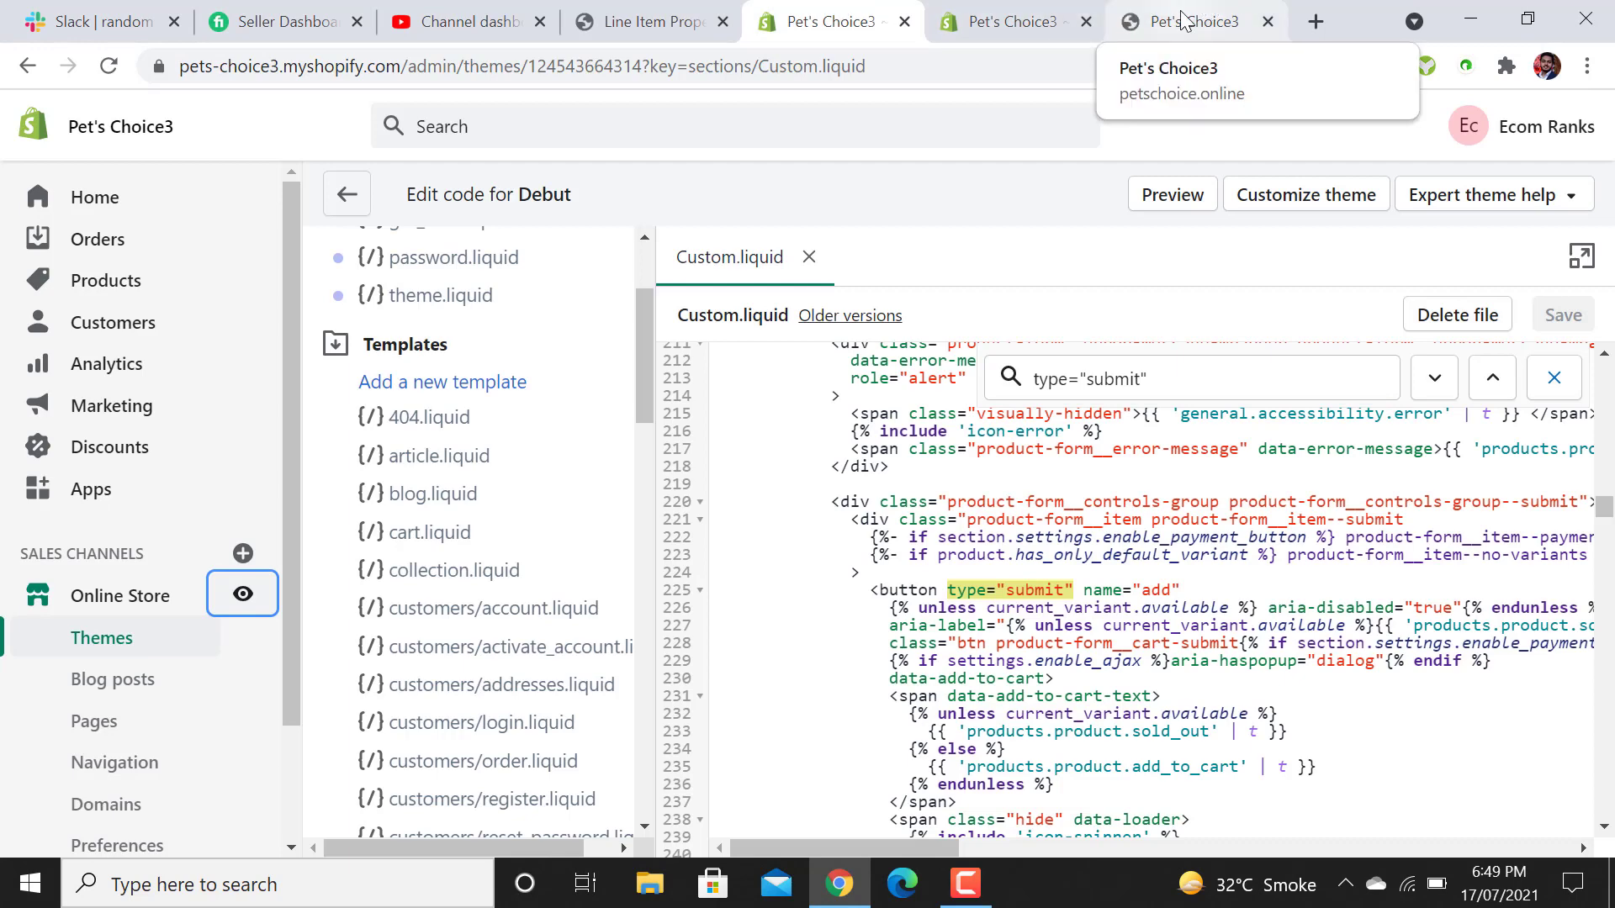
pyautogui.click(1194, 21)
pyautogui.moveTo(1605, 160); pyautogui.dragTo(1611, 114)
pyautogui.click(837, 22)
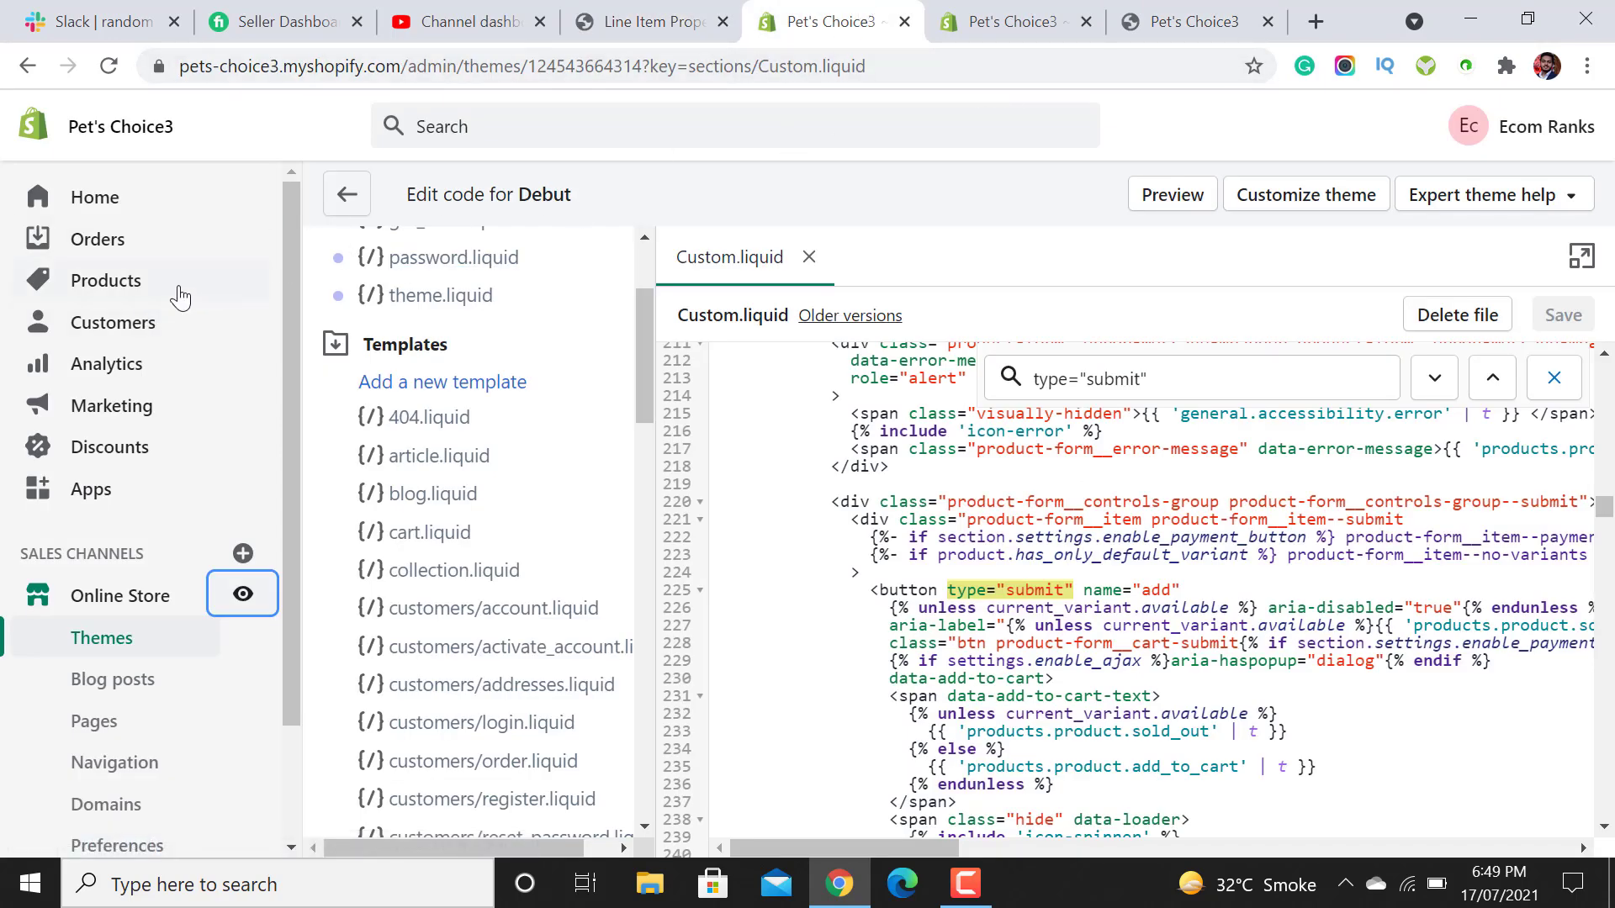
# Open the product list in a new tab and view the Bed For Dogs storefront page with the preview bar closed.
pyautogui.rightClick(113, 286)
pyautogui.click(176, 304)
pyautogui.click(1047, 21)
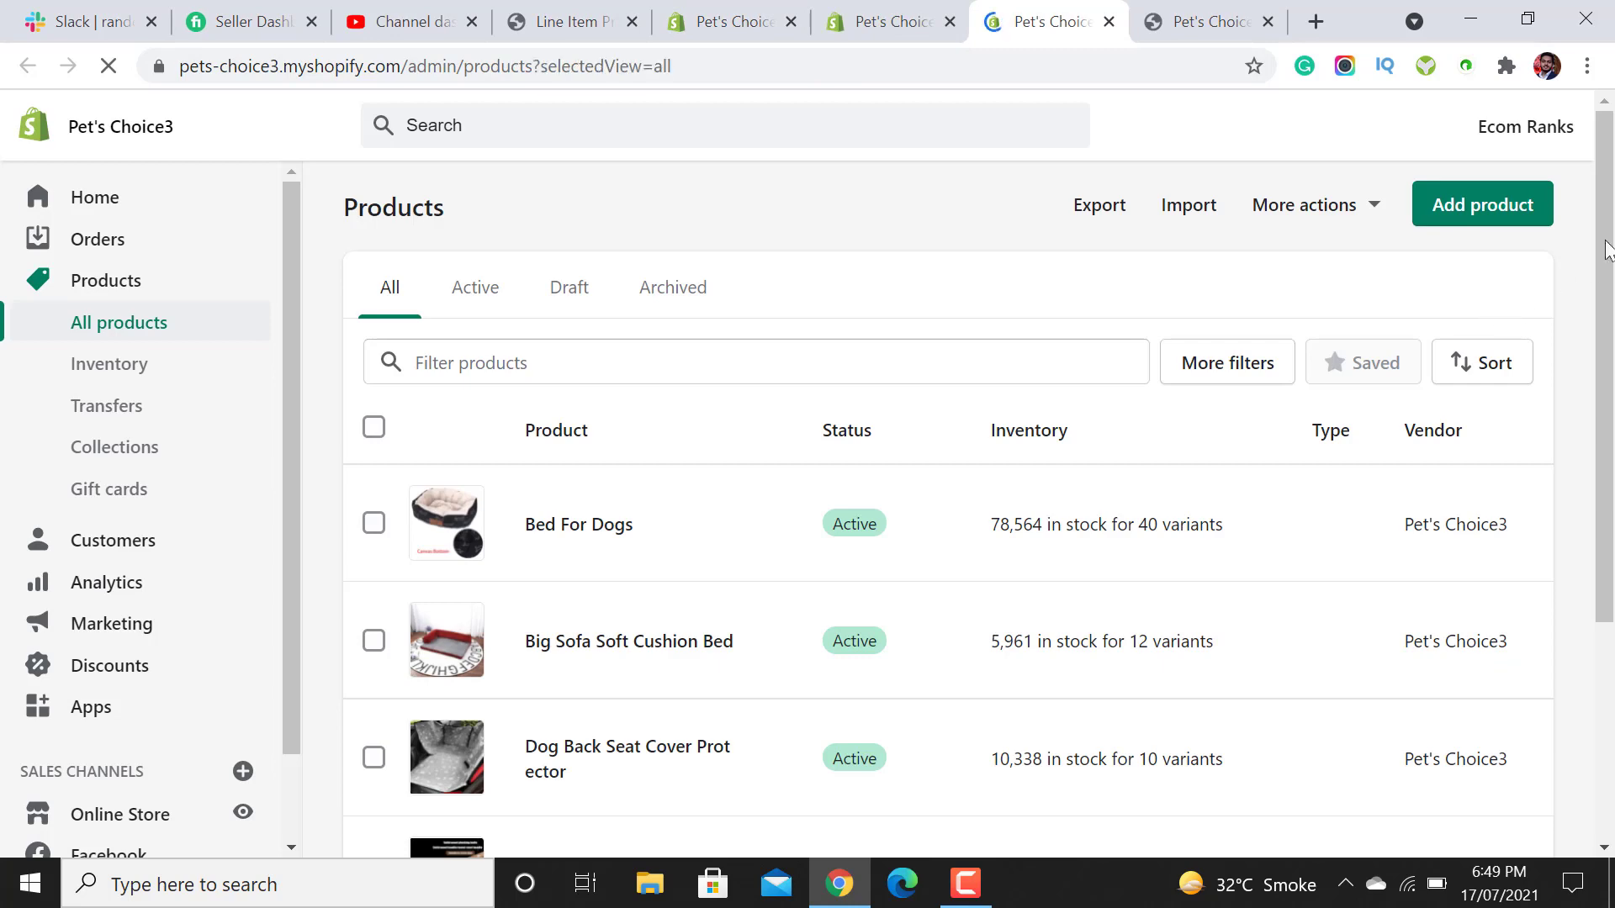
pyautogui.scroll(-2, 1607, 320)
pyautogui.click(664, 404)
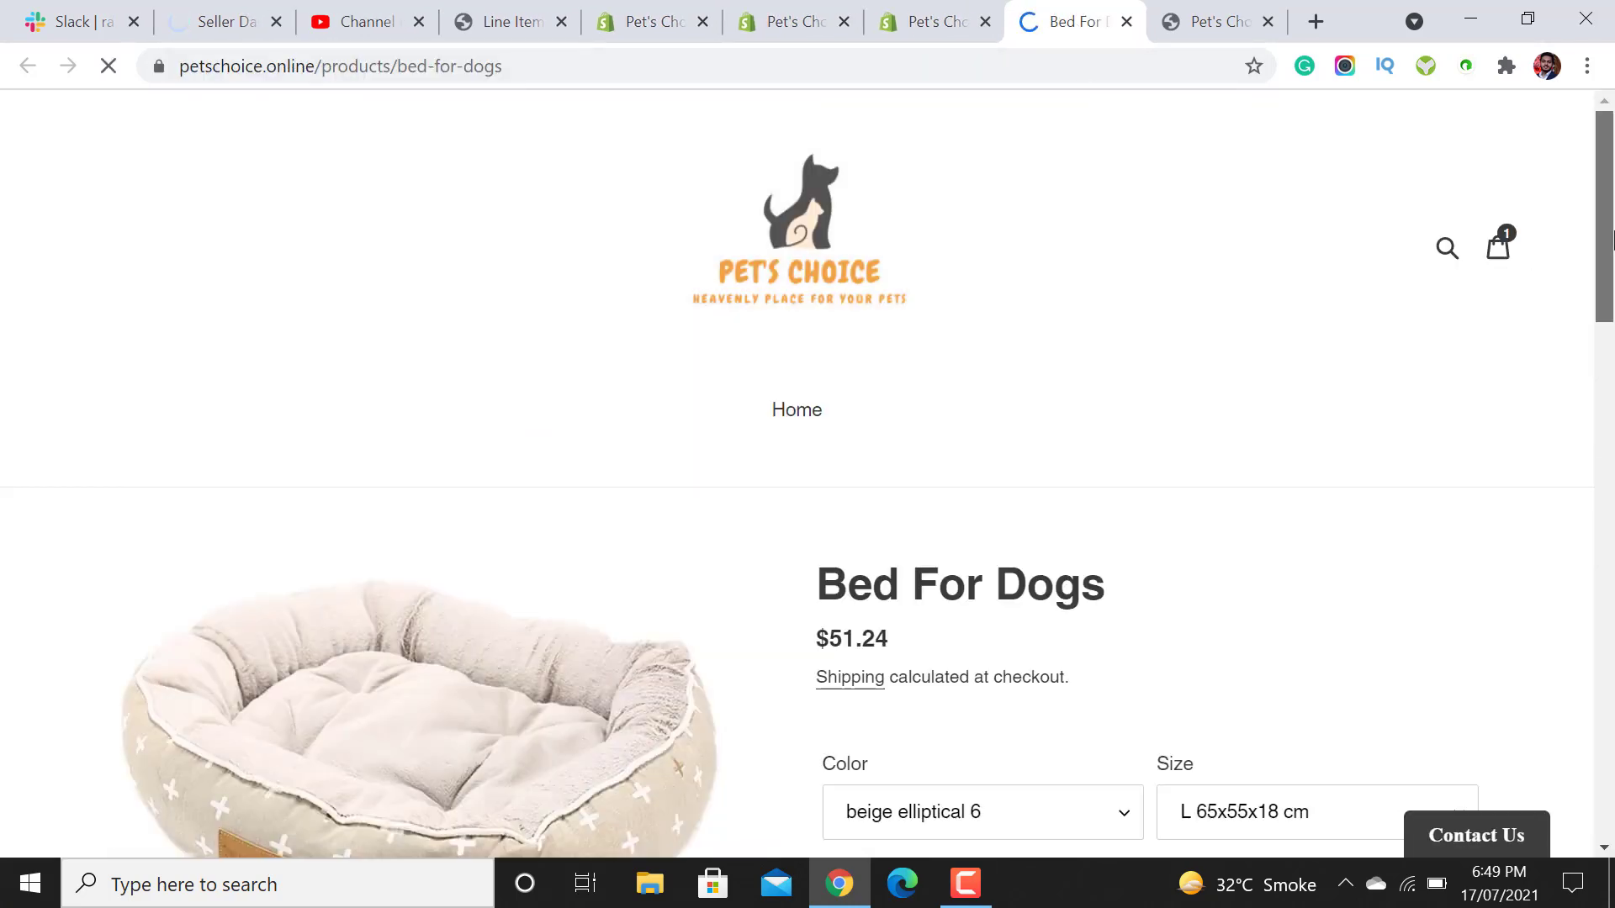
pyautogui.moveTo(1610, 248); pyautogui.dragTo(1611, 335)
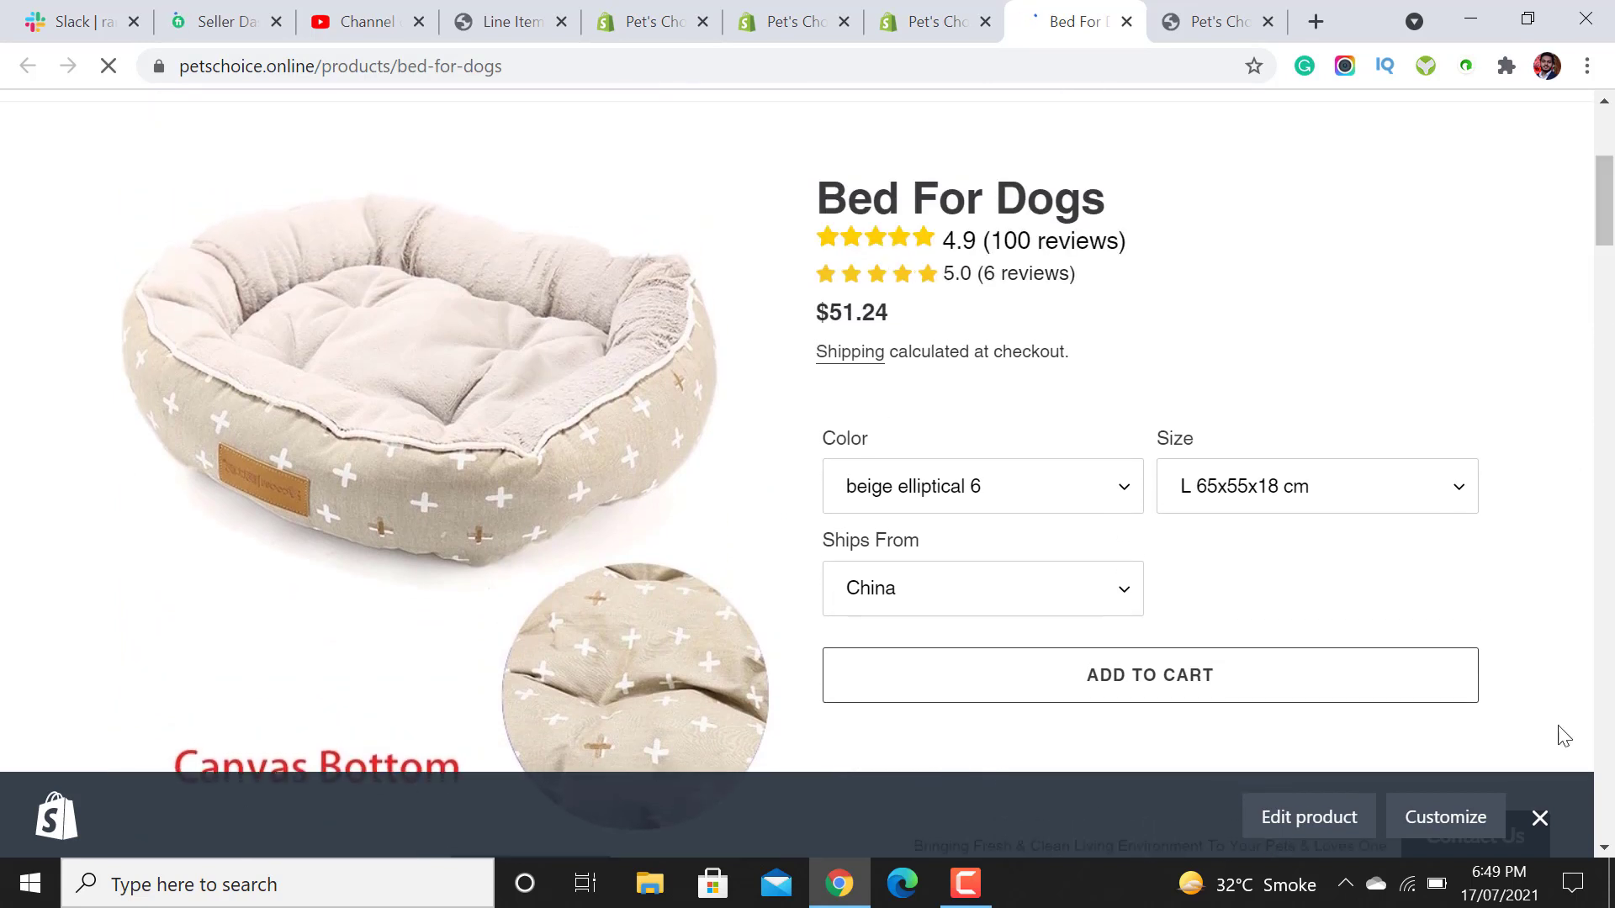
pyautogui.click(1539, 818)
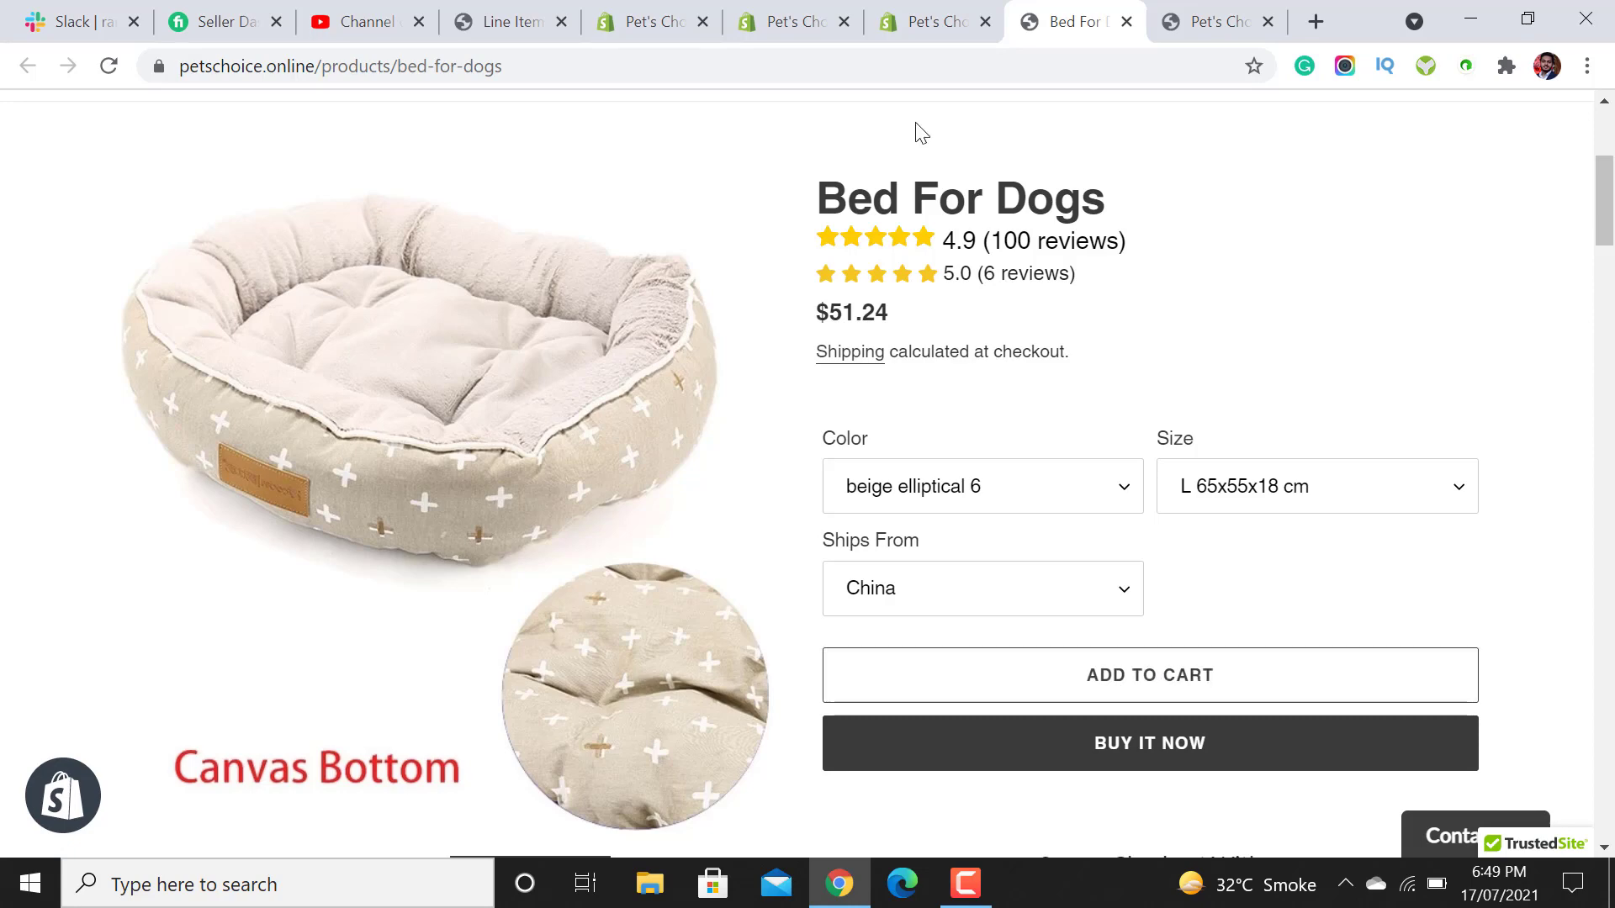
# Add a blank line above the submit button tag in Custom.liquid, removing the mistakenly pasted type="submit" text.
pyautogui.click(787, 21)
pyautogui.click(685, 7)
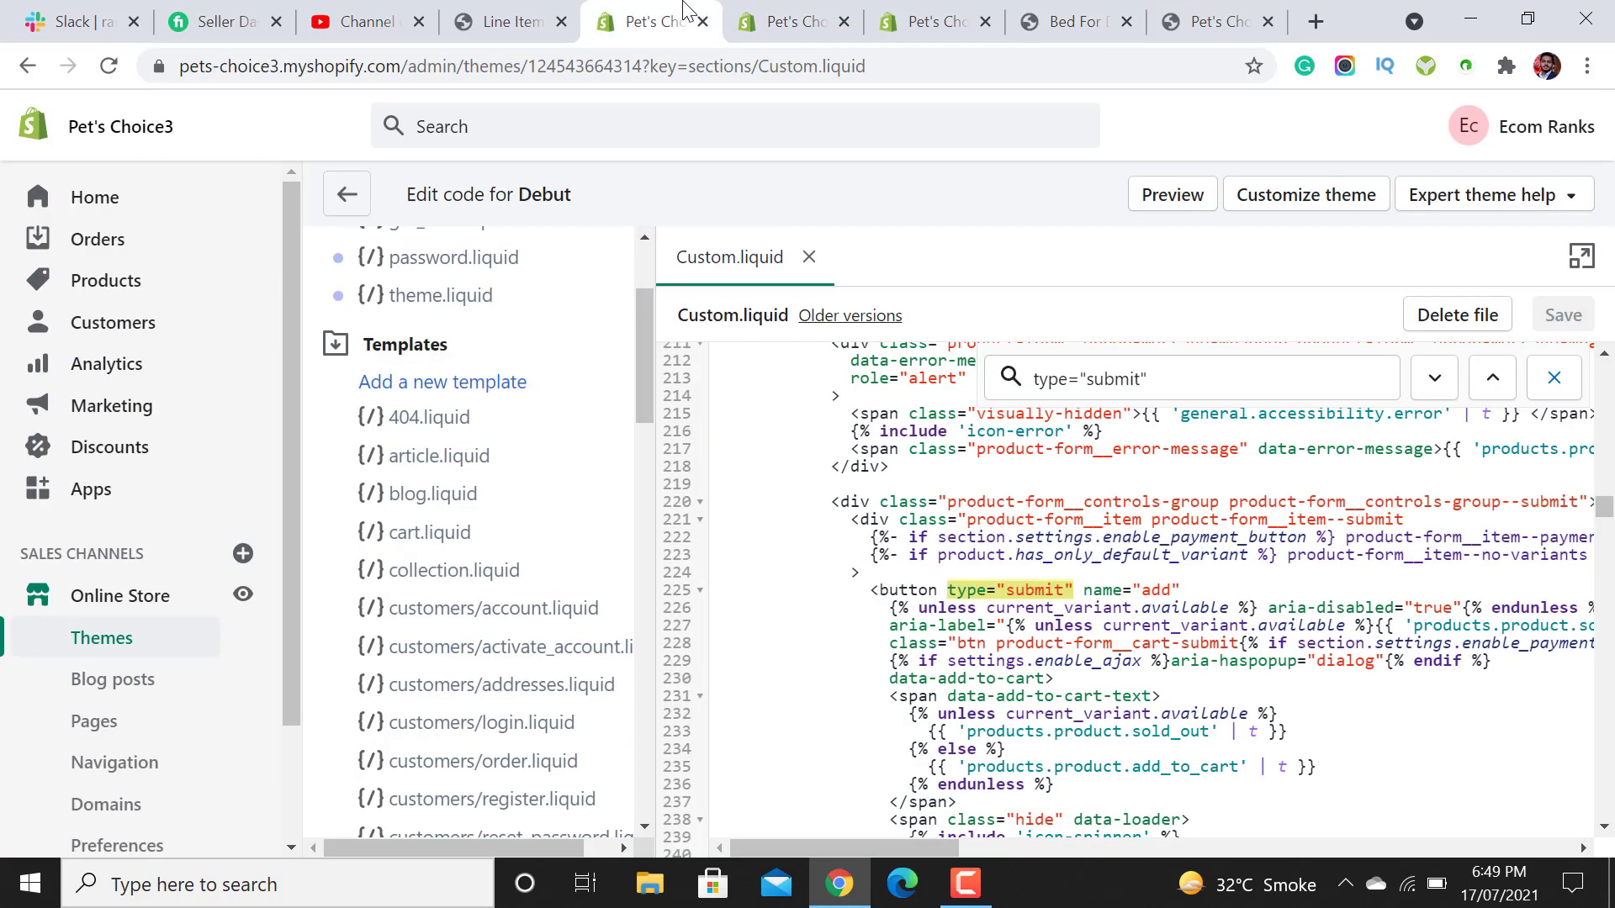
pyautogui.click(1125, 590)
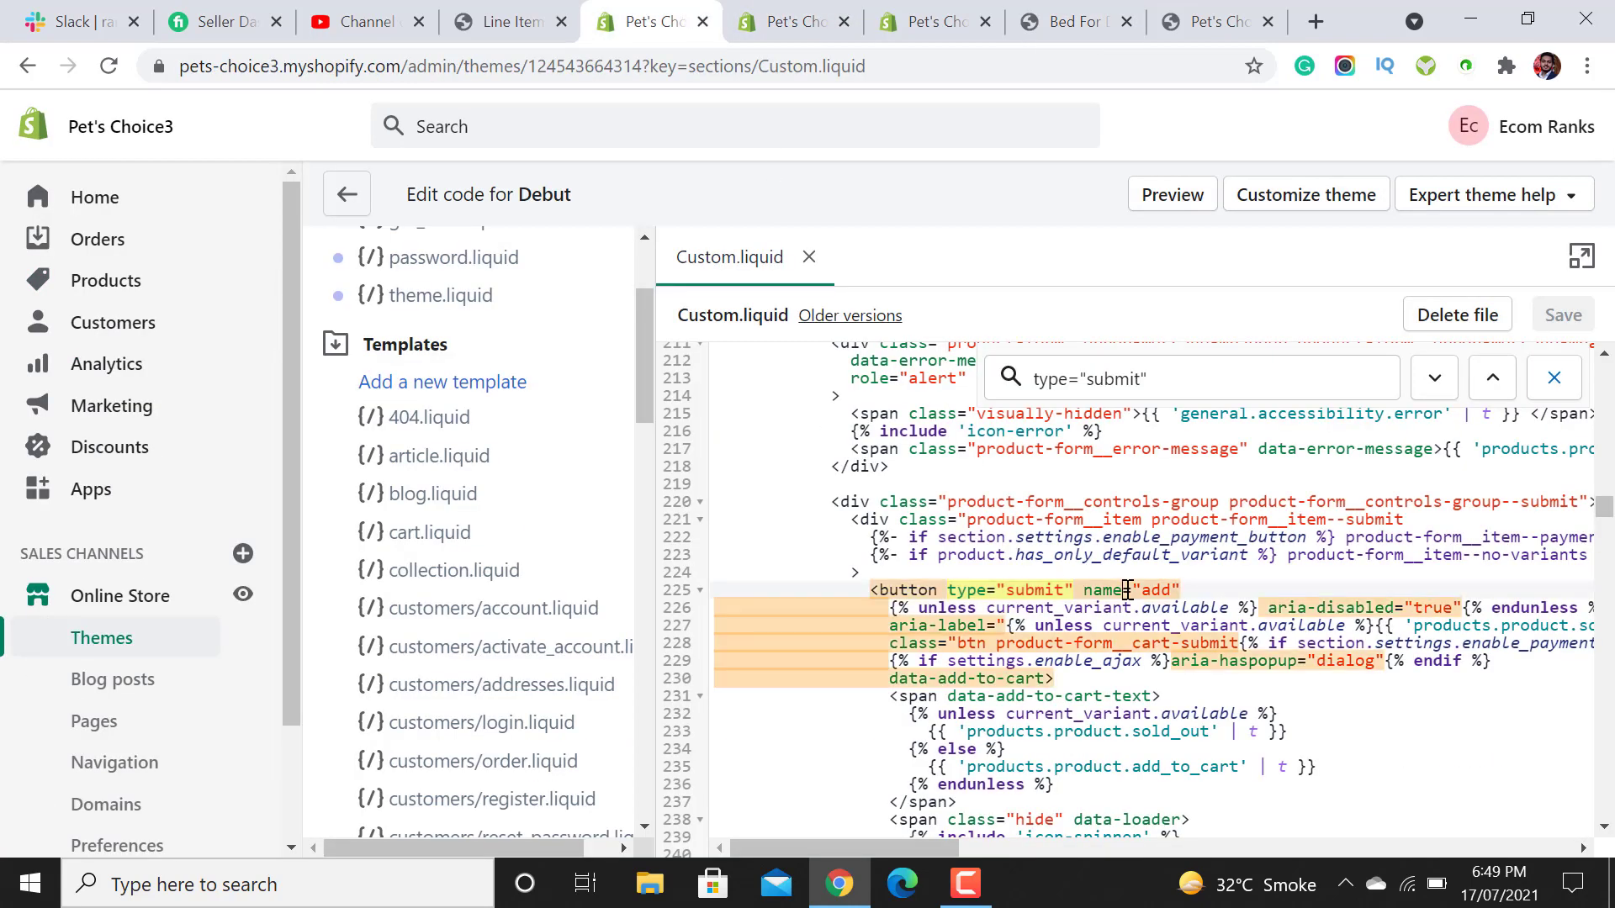
pyautogui.click(866, 573)
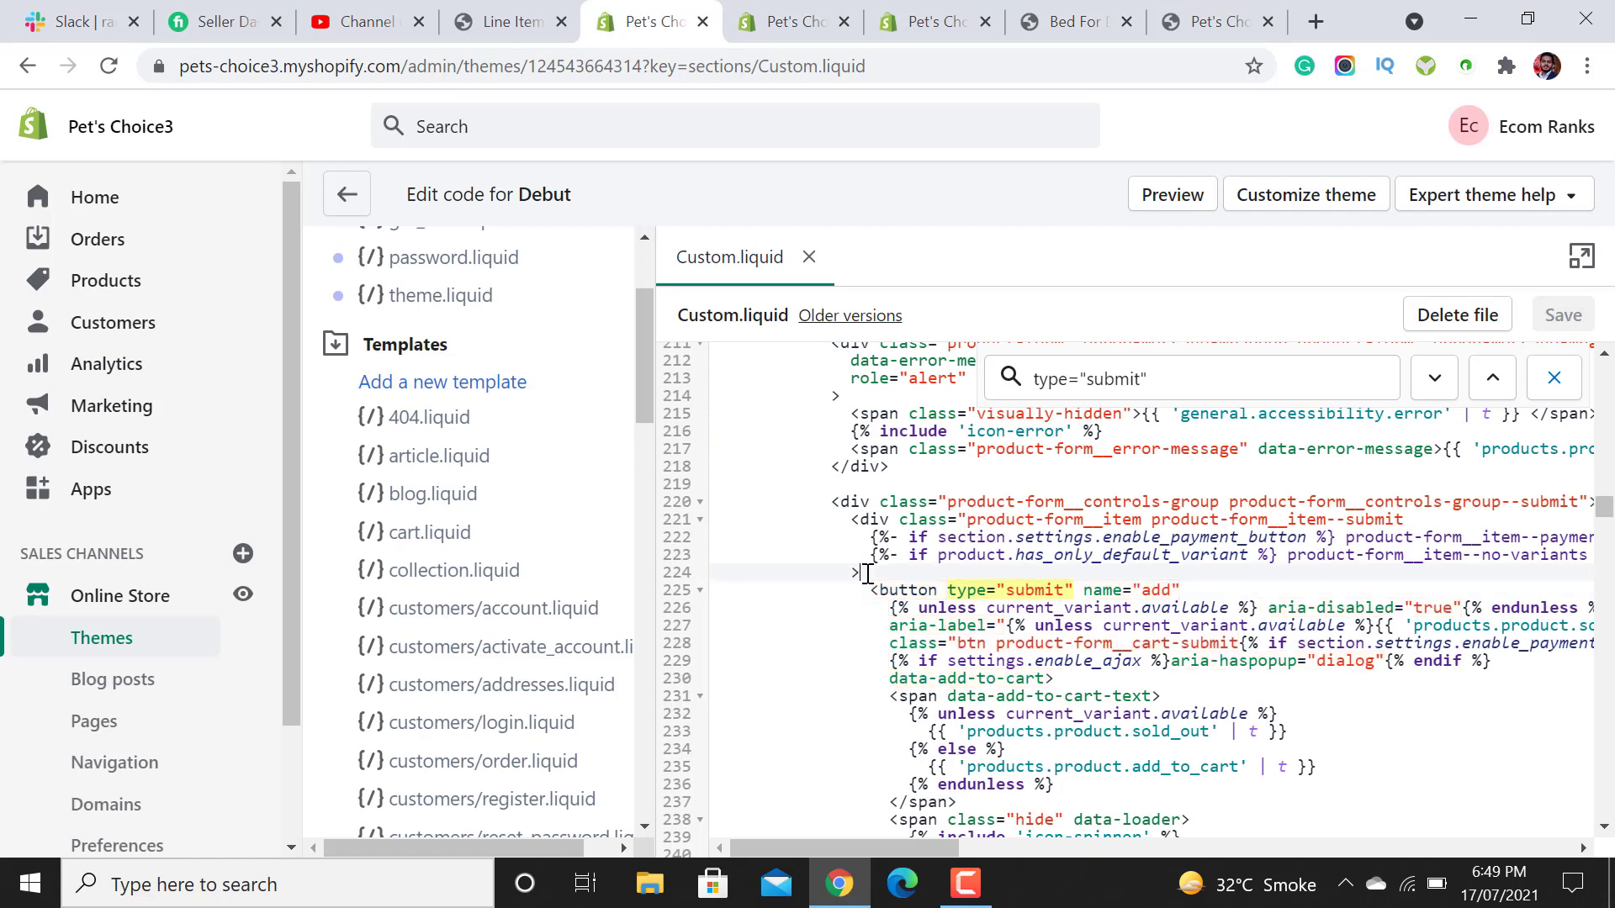
pyautogui.press('Return')
pyautogui.press('Return')
pyautogui.hotkey('ctrl', 'v')
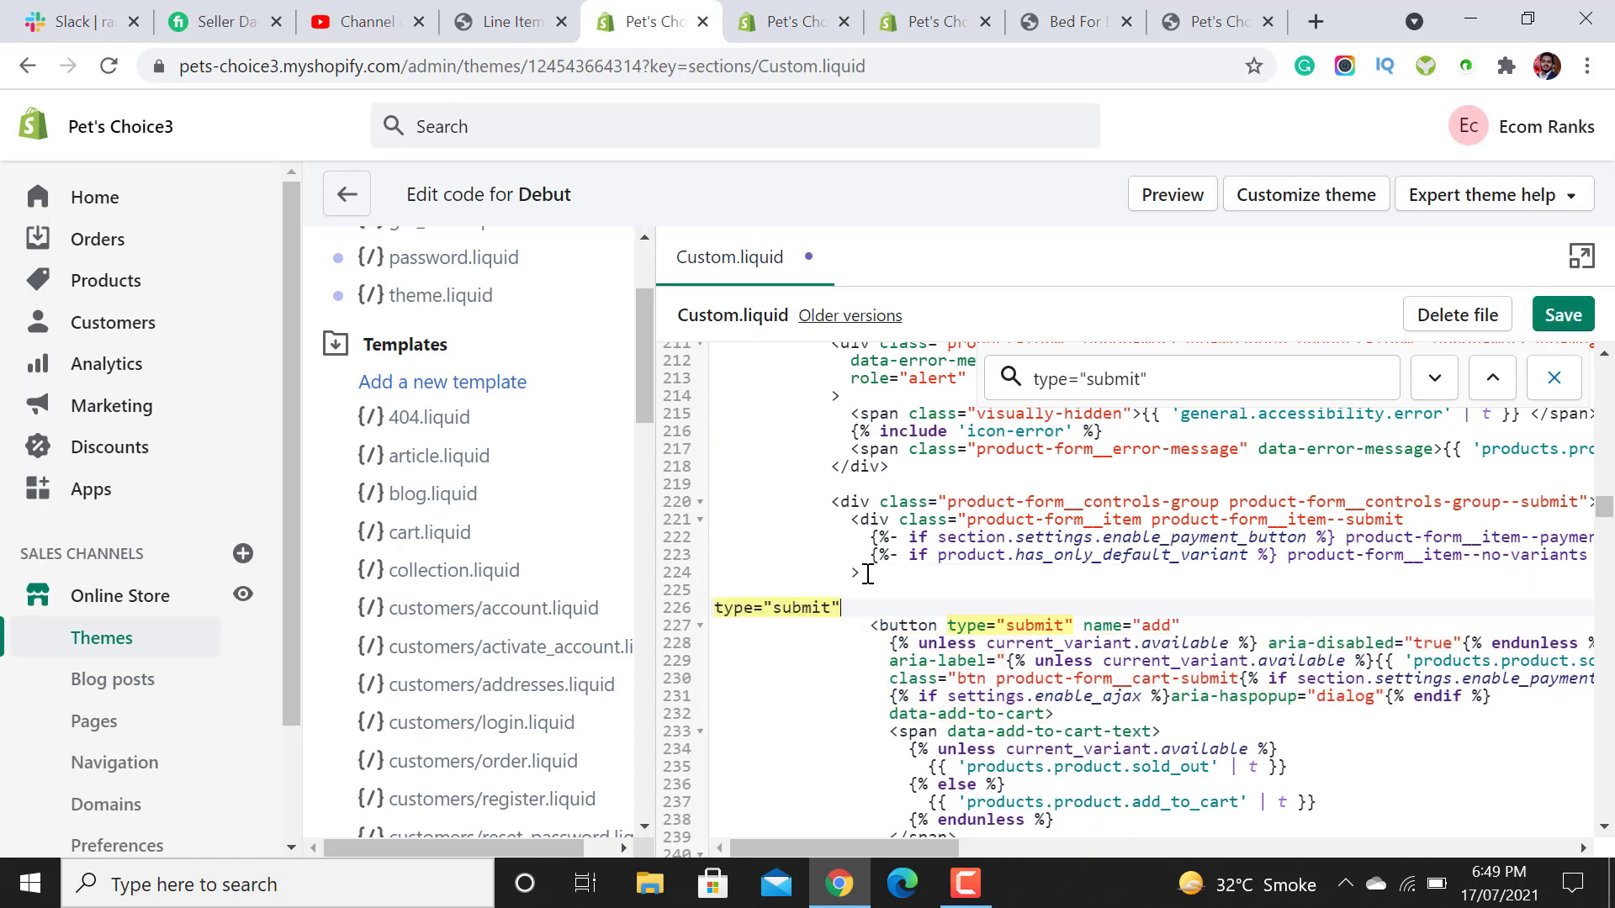
pyautogui.press('BackSpace')
pyautogui.press('BackSpace')
pyautogui.press('BackSpace')
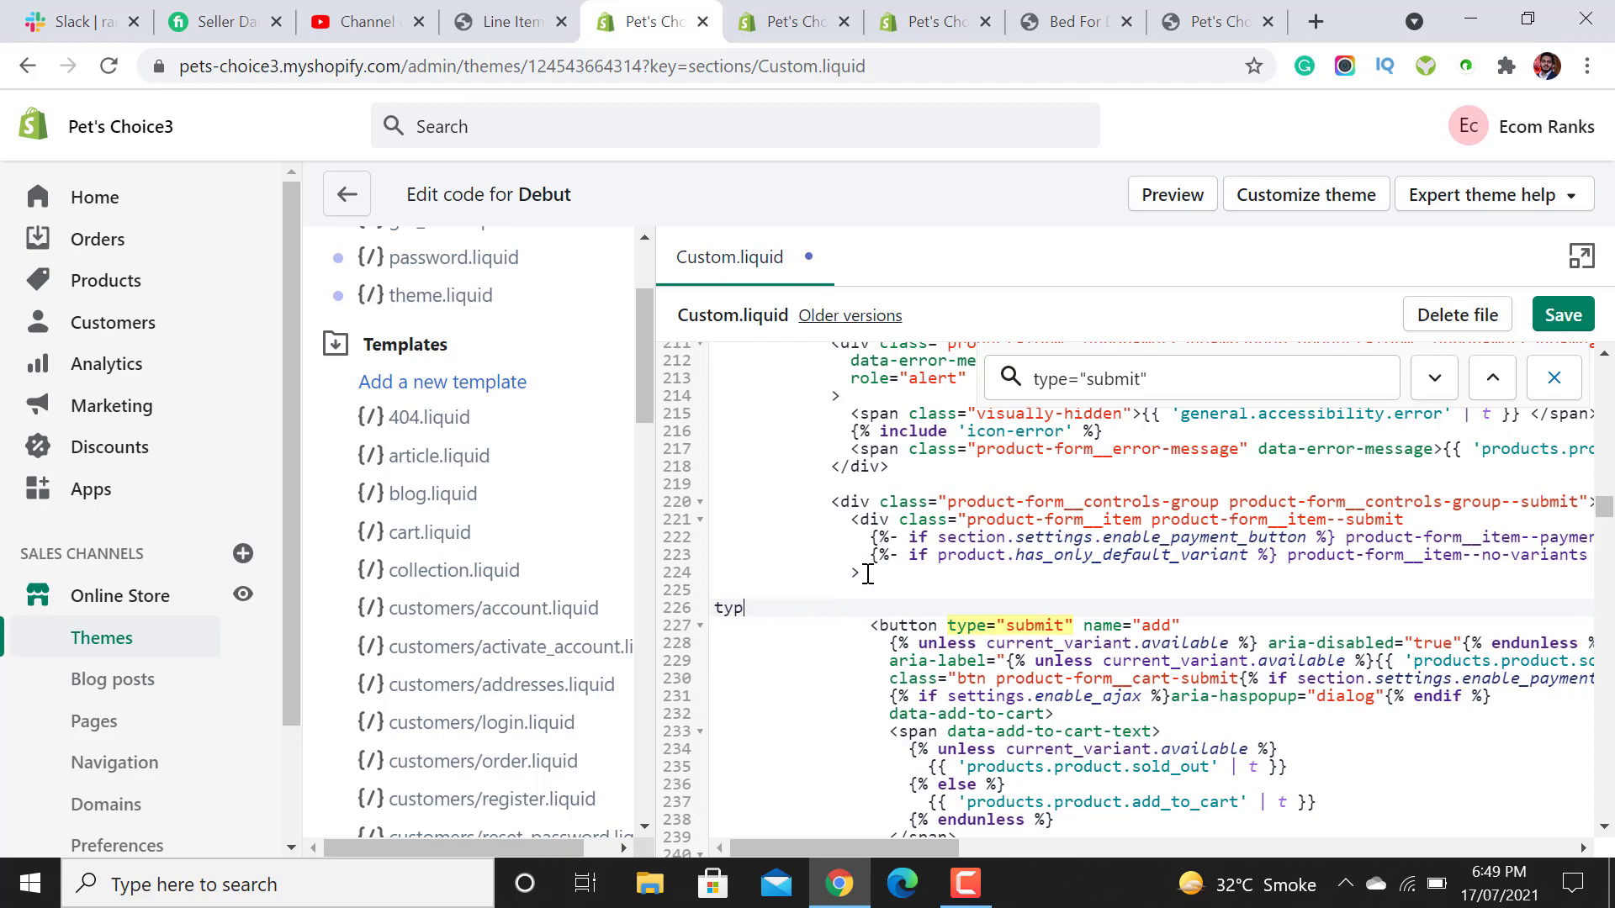
pyautogui.press('BackSpace')
pyautogui.press('BackSpace')
pyautogui.press('BackSpace')
pyautogui.press('BackSpace')
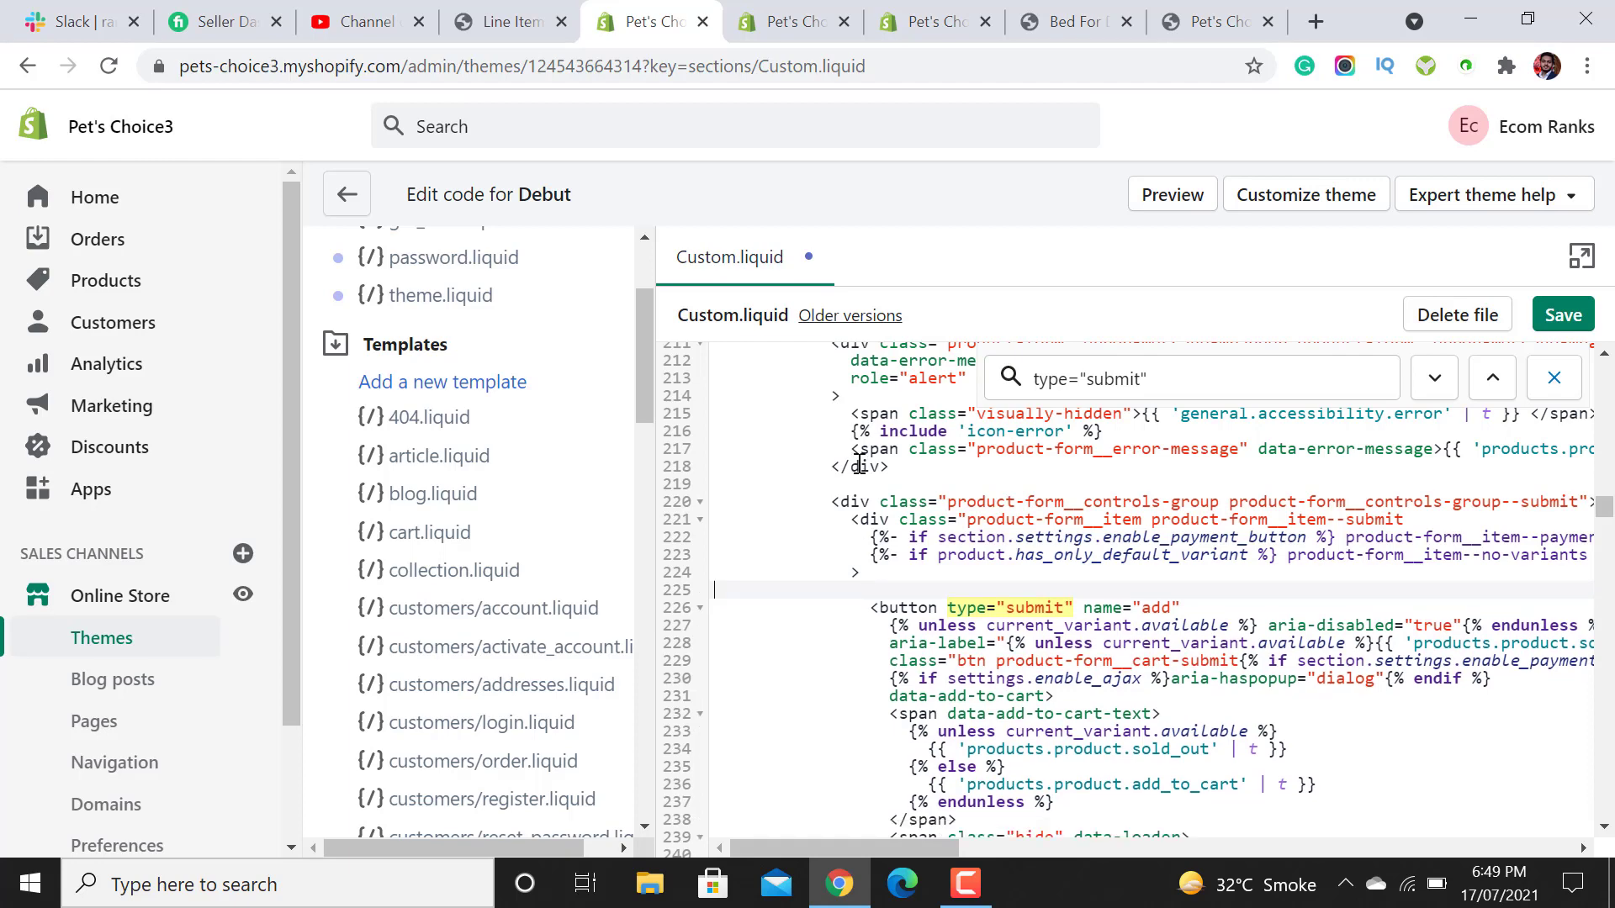
# Copy the generated ADD YOUR NAME field code from the Line Item Property page, paste it above the submit button in Custom.liquid, and save.
pyautogui.click(513, 21)
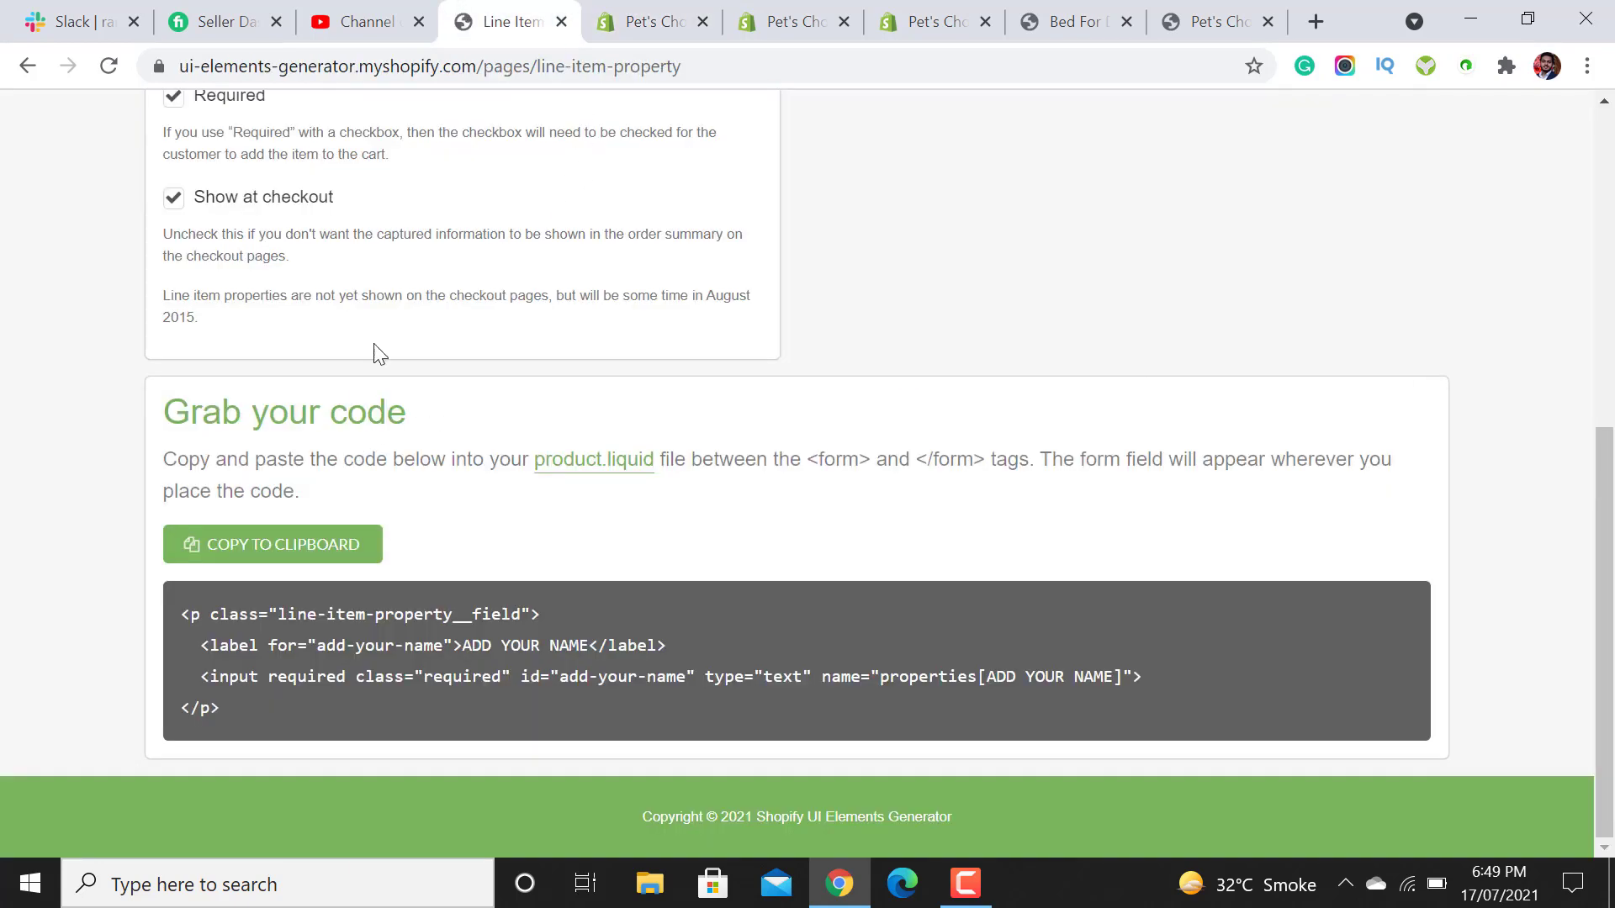
pyautogui.click(271, 543)
pyautogui.click(934, 21)
pyautogui.click(794, 21)
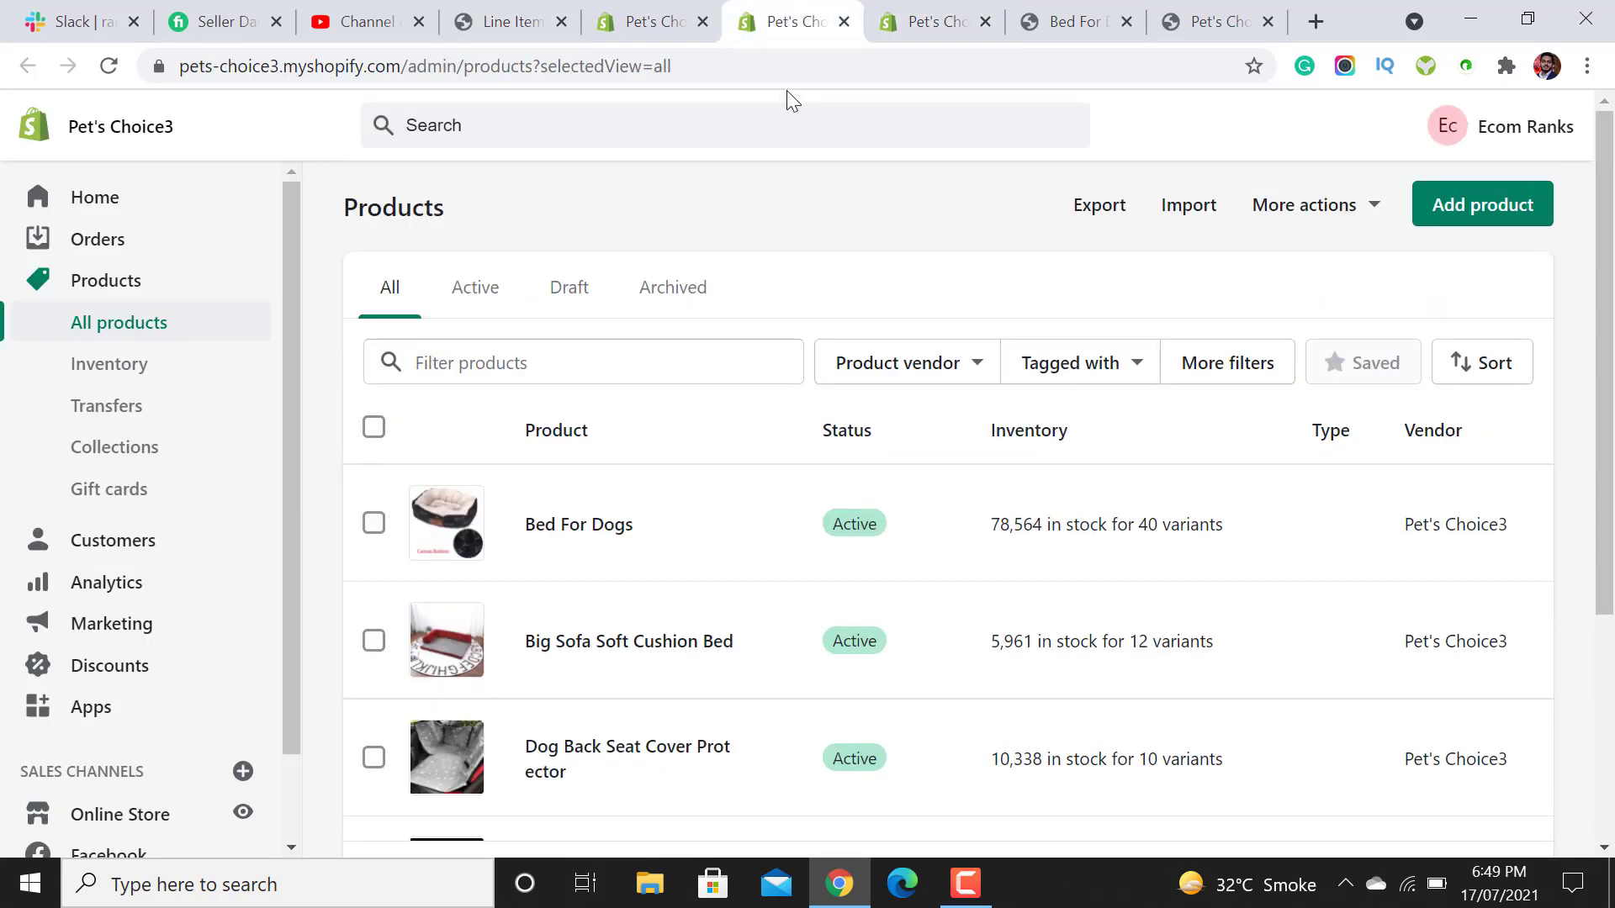
pyautogui.click(664, 18)
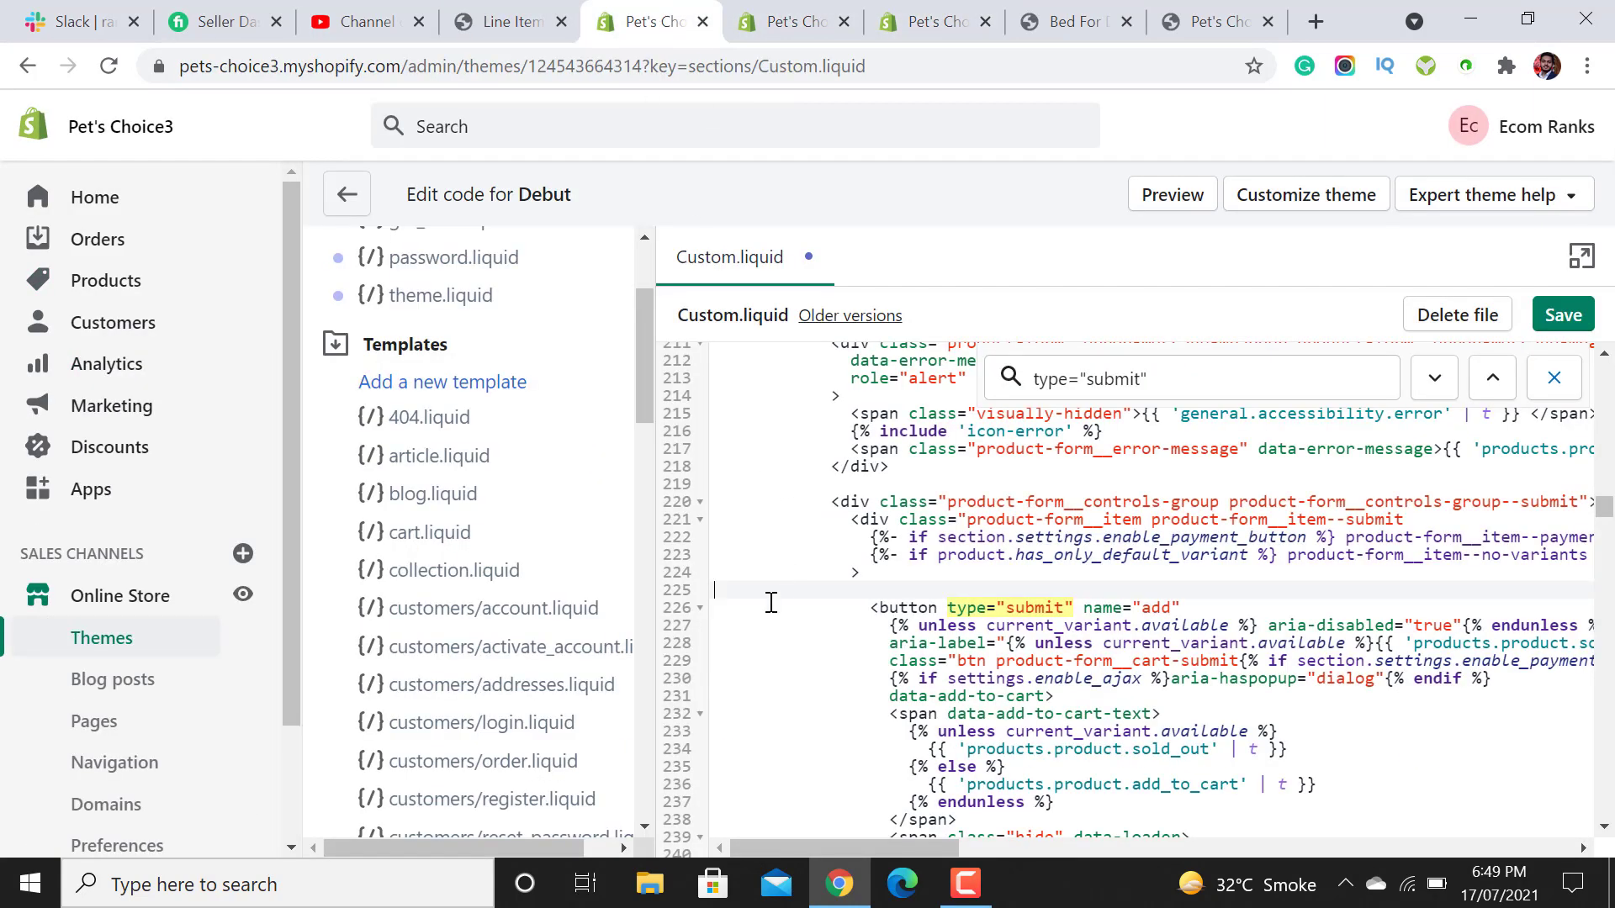
pyautogui.hotkey('ctrl', 'v')
pyautogui.click(1561, 318)
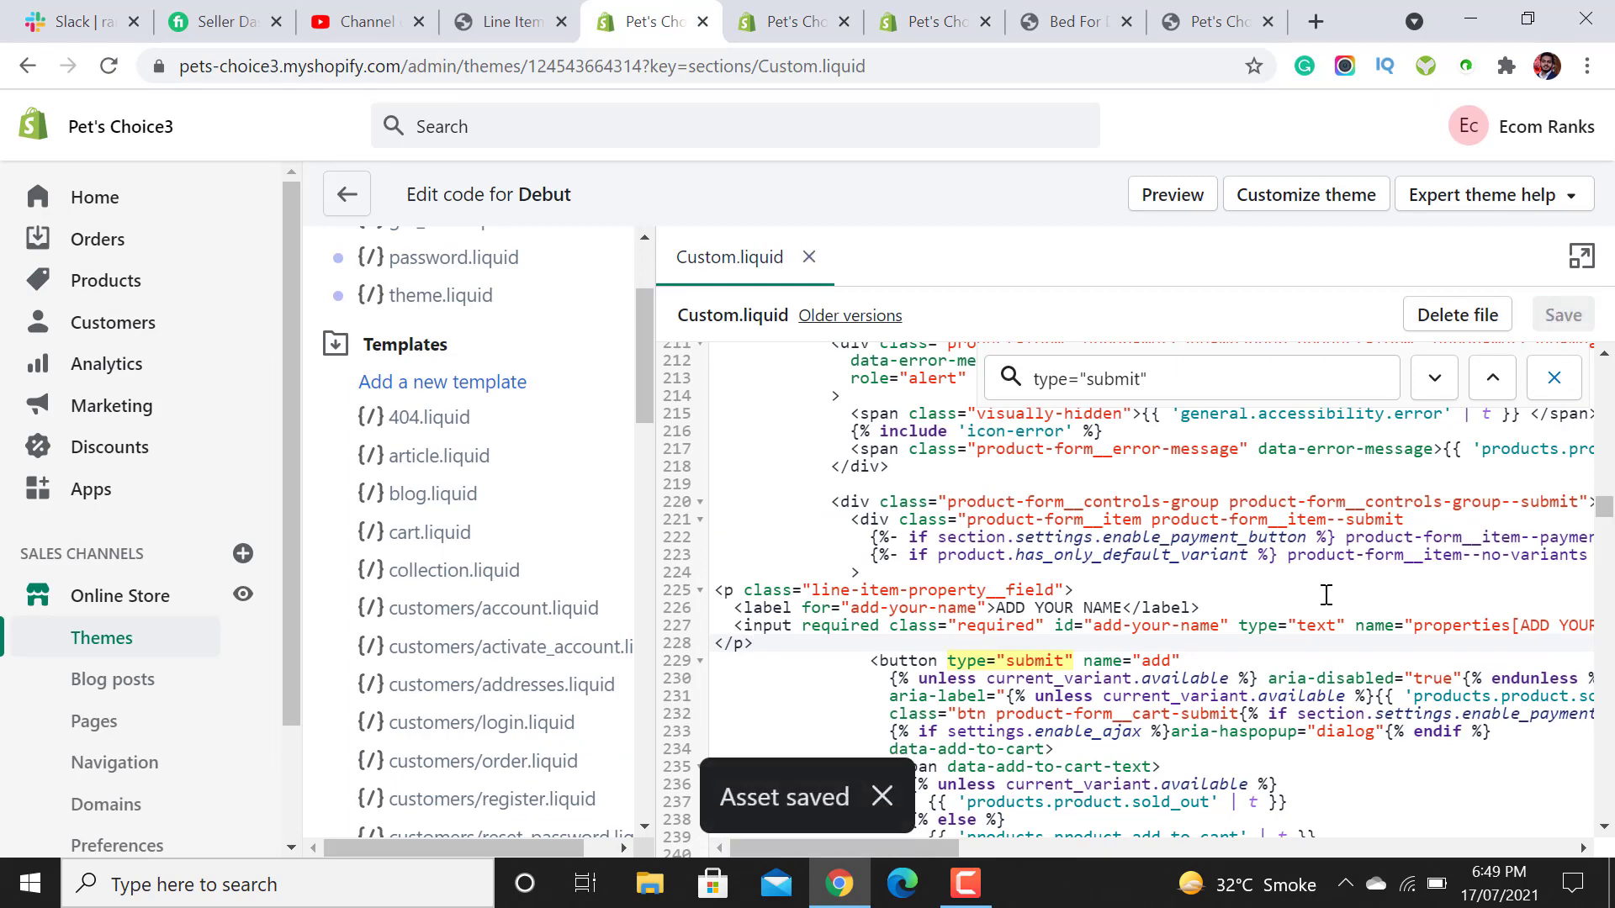
pyautogui.click(1026, 665)
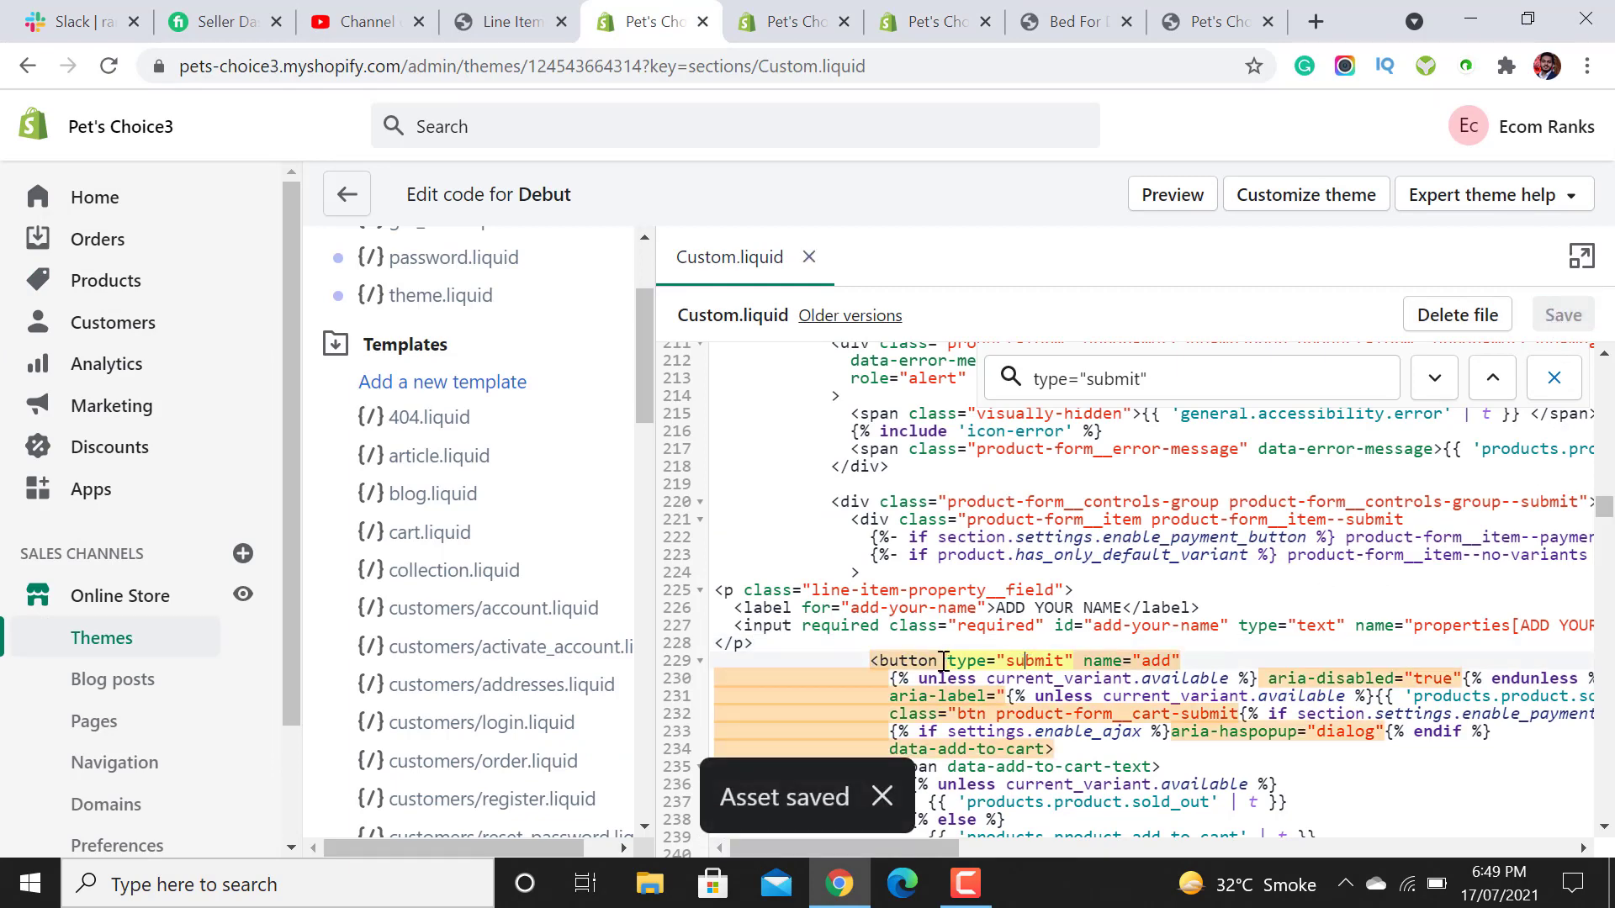
pyautogui.click(769, 645)
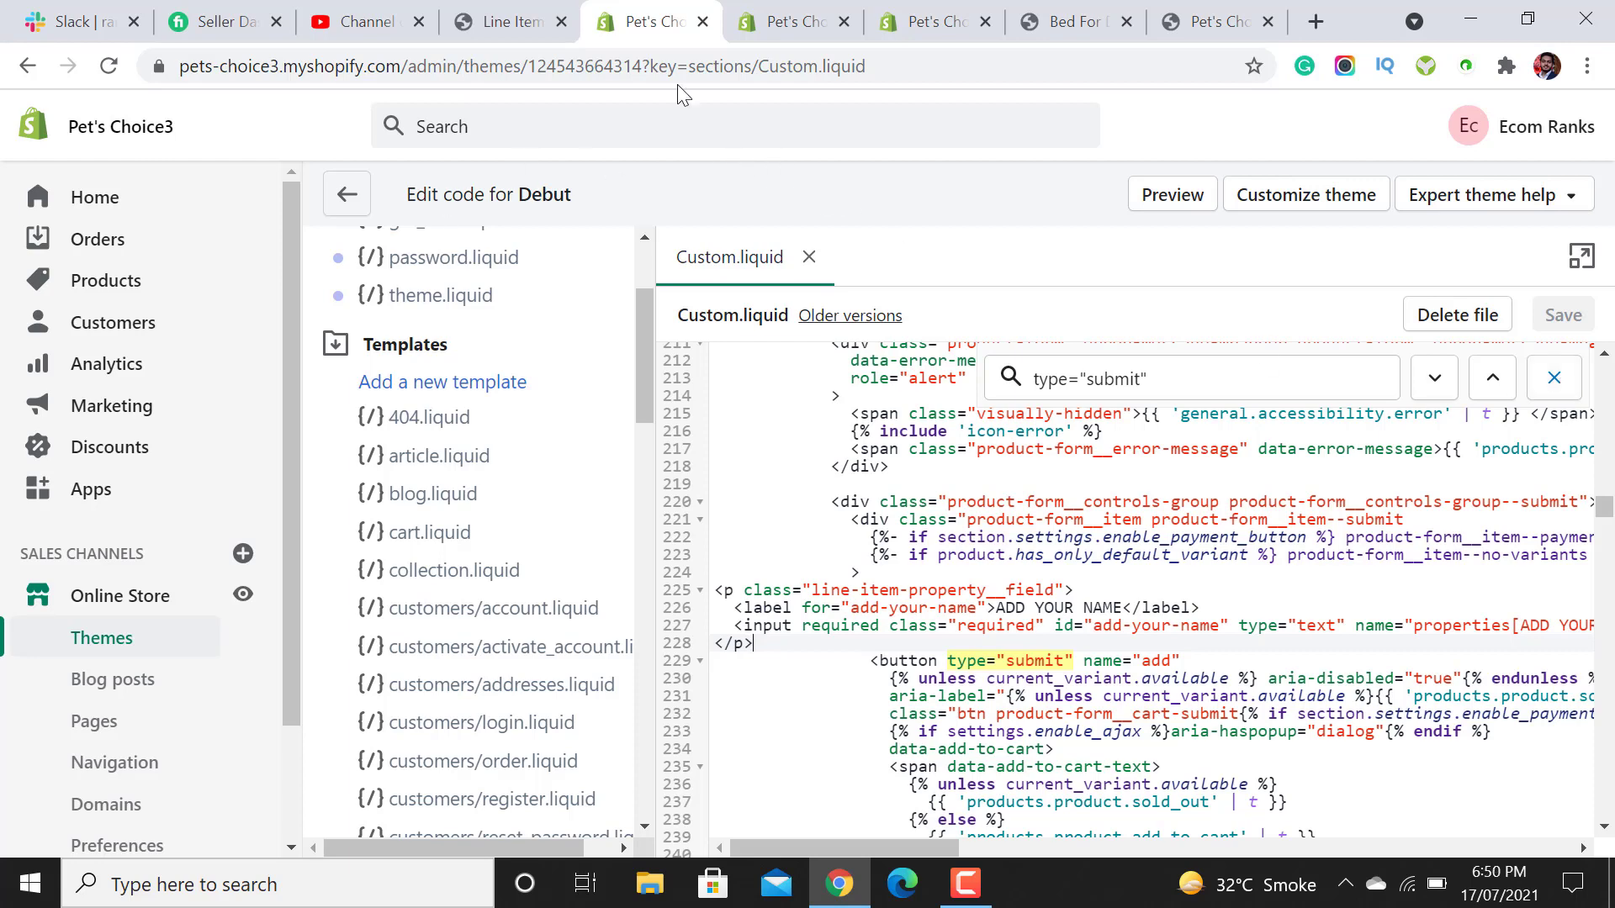
# Switch to the admin product list and open the Bed For Dogs product.
pyautogui.click(782, 13)
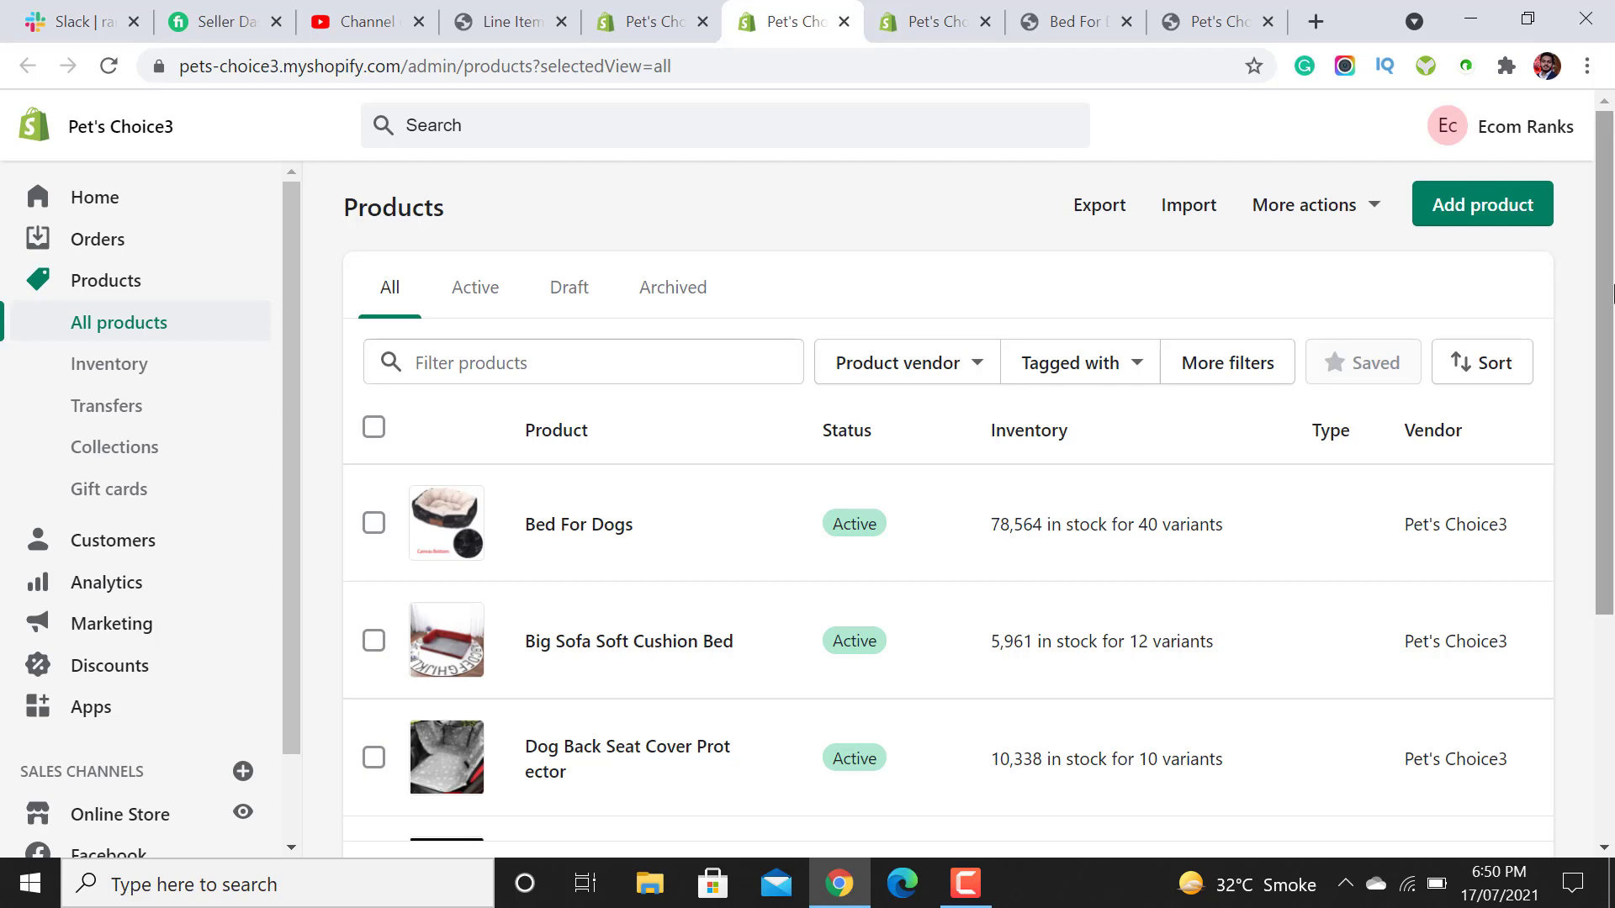
pyautogui.scroll(-3, 966, 504)
pyautogui.scroll(2, 966, 505)
pyautogui.scroll(1, 967, 505)
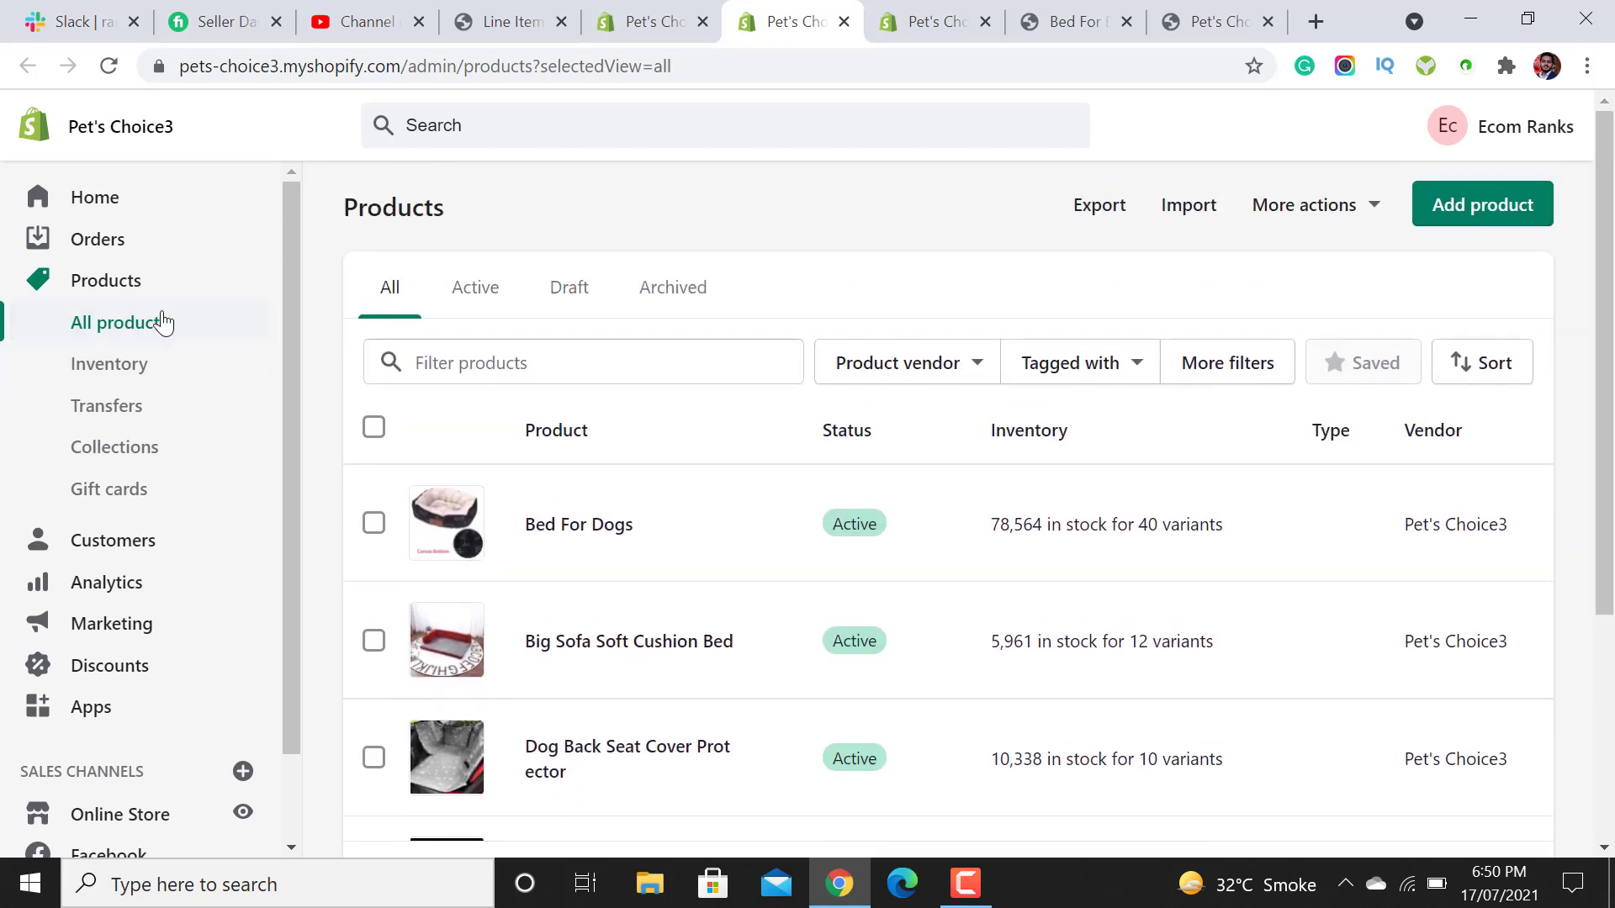
pyautogui.click(576, 527)
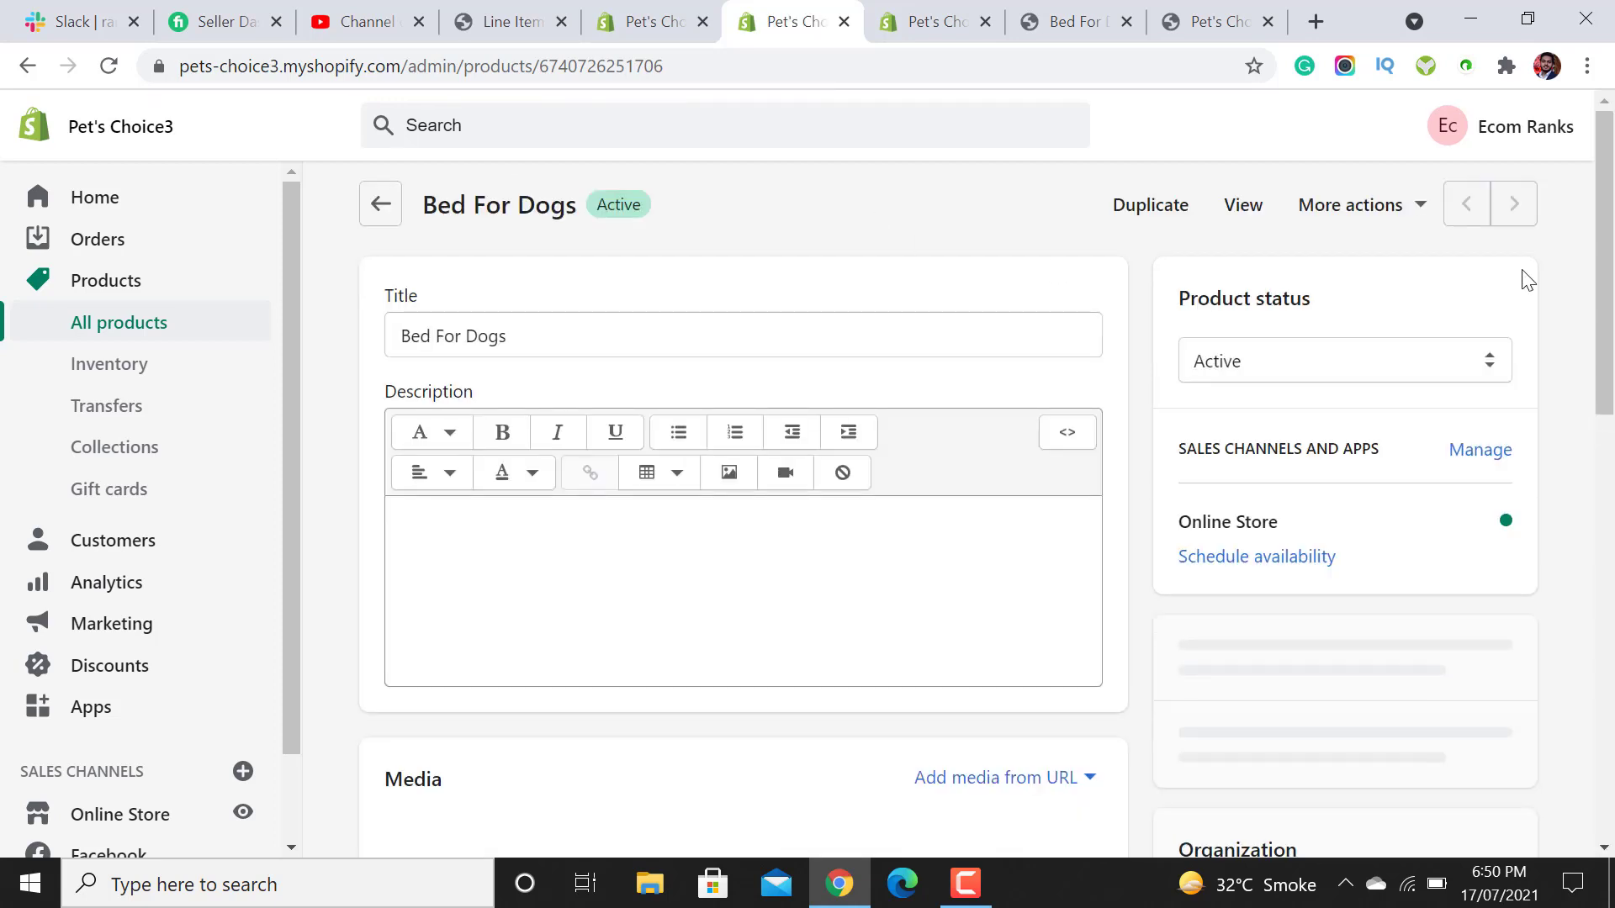
# Set the Bed For Dogs product's theme template to Custom and save the product.
pyautogui.scroll(-15, 1612, 286)
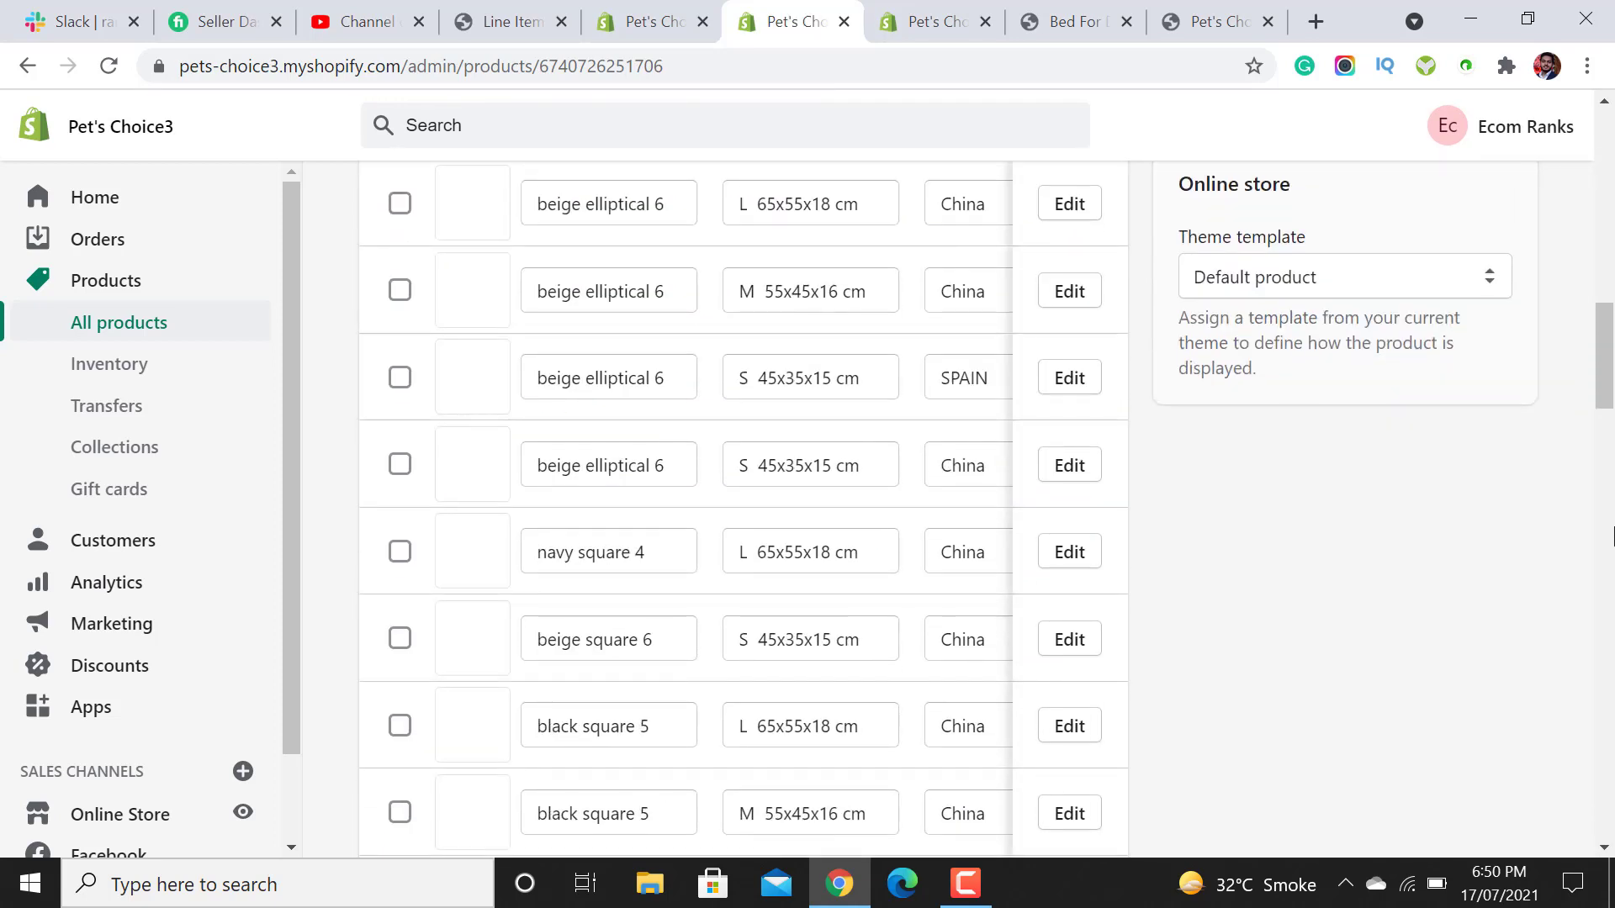
pyautogui.scroll(3, 1422, 400)
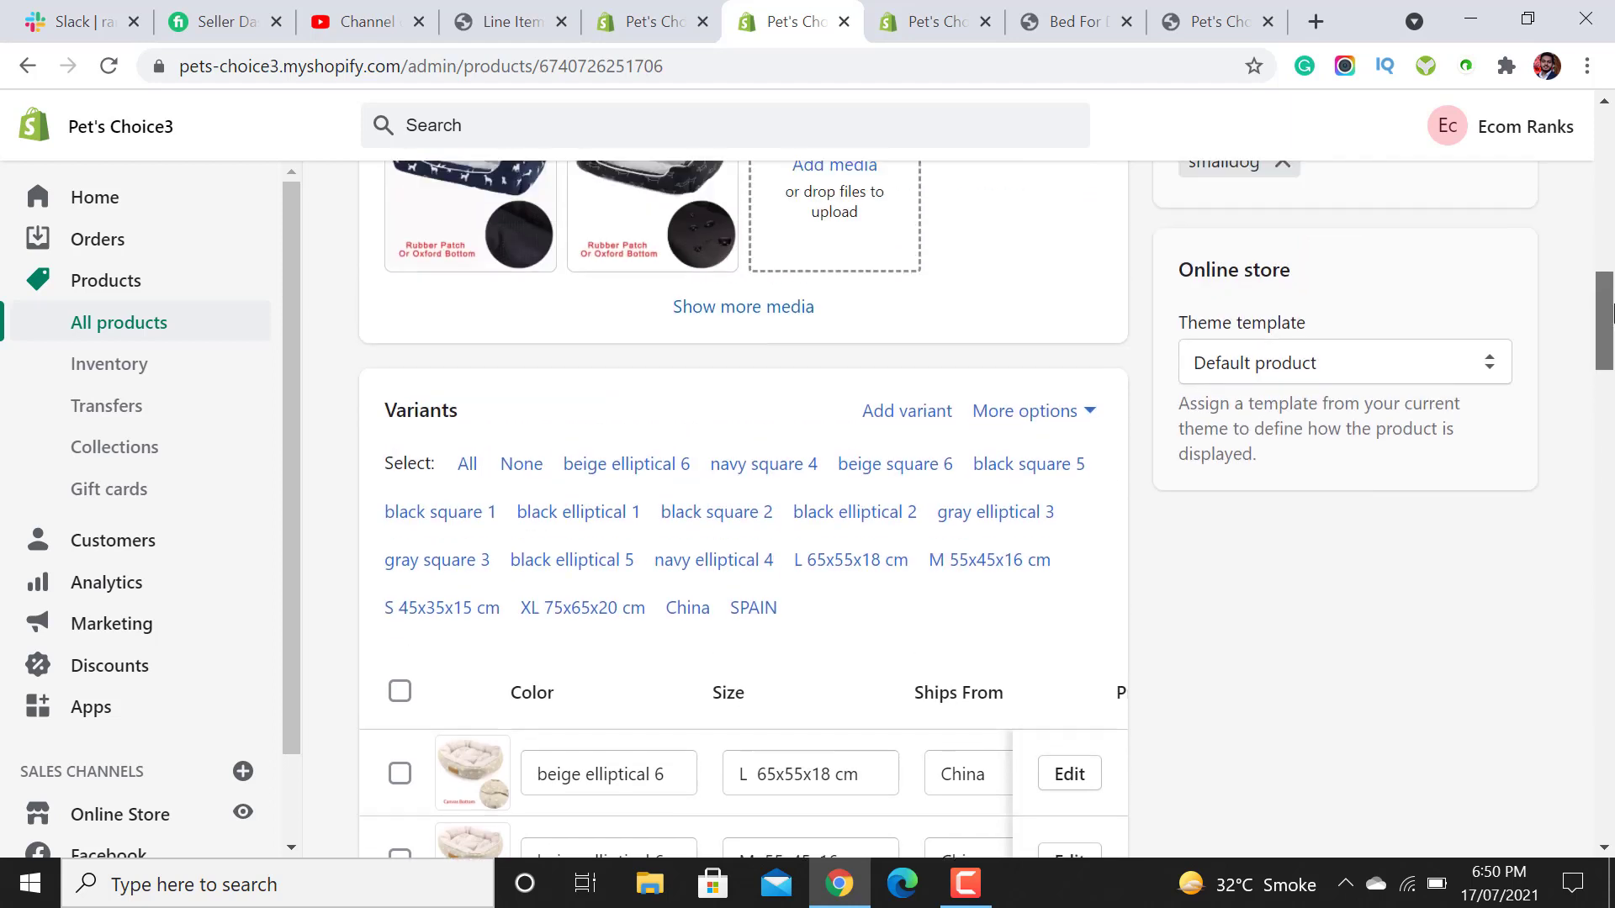
pyautogui.click(1379, 387)
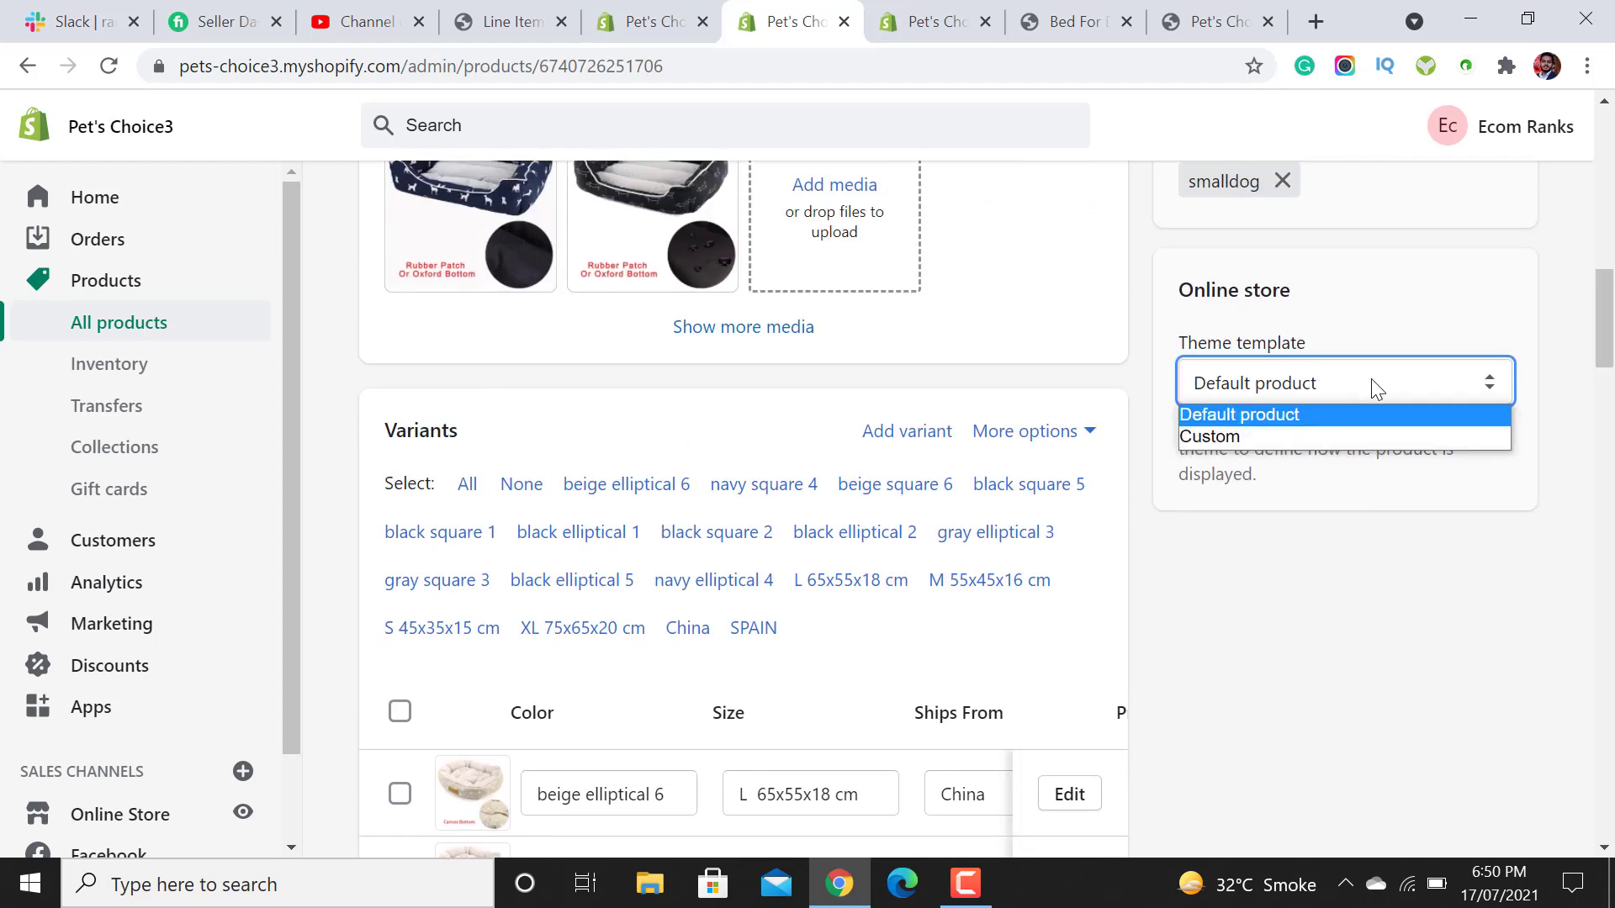
pyautogui.click(1280, 438)
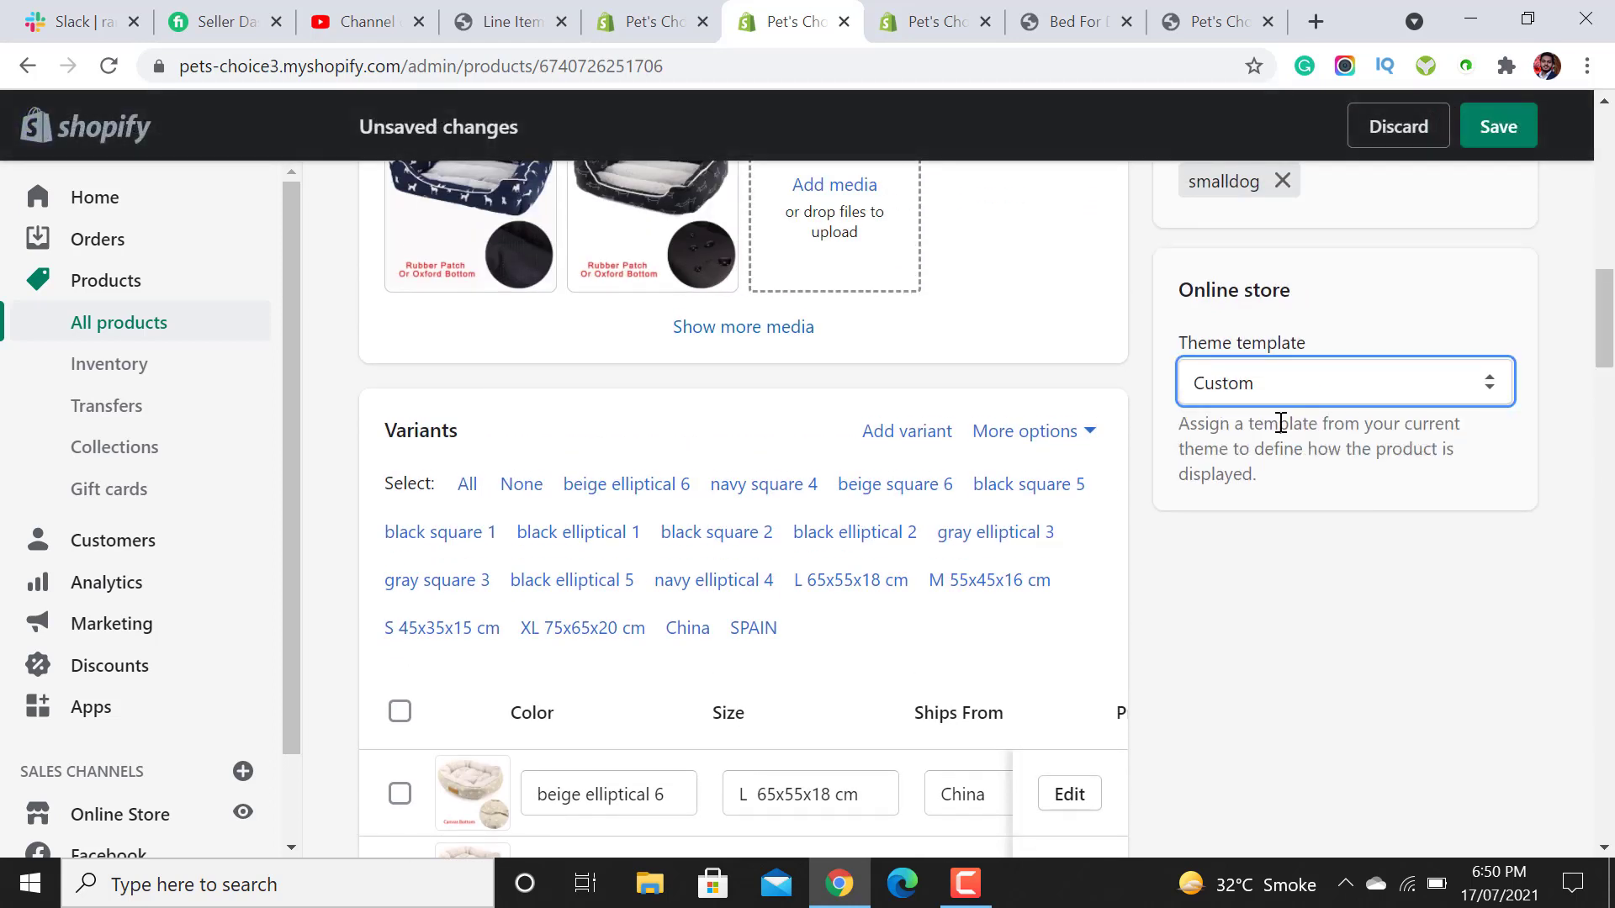
pyautogui.click(1245, 396)
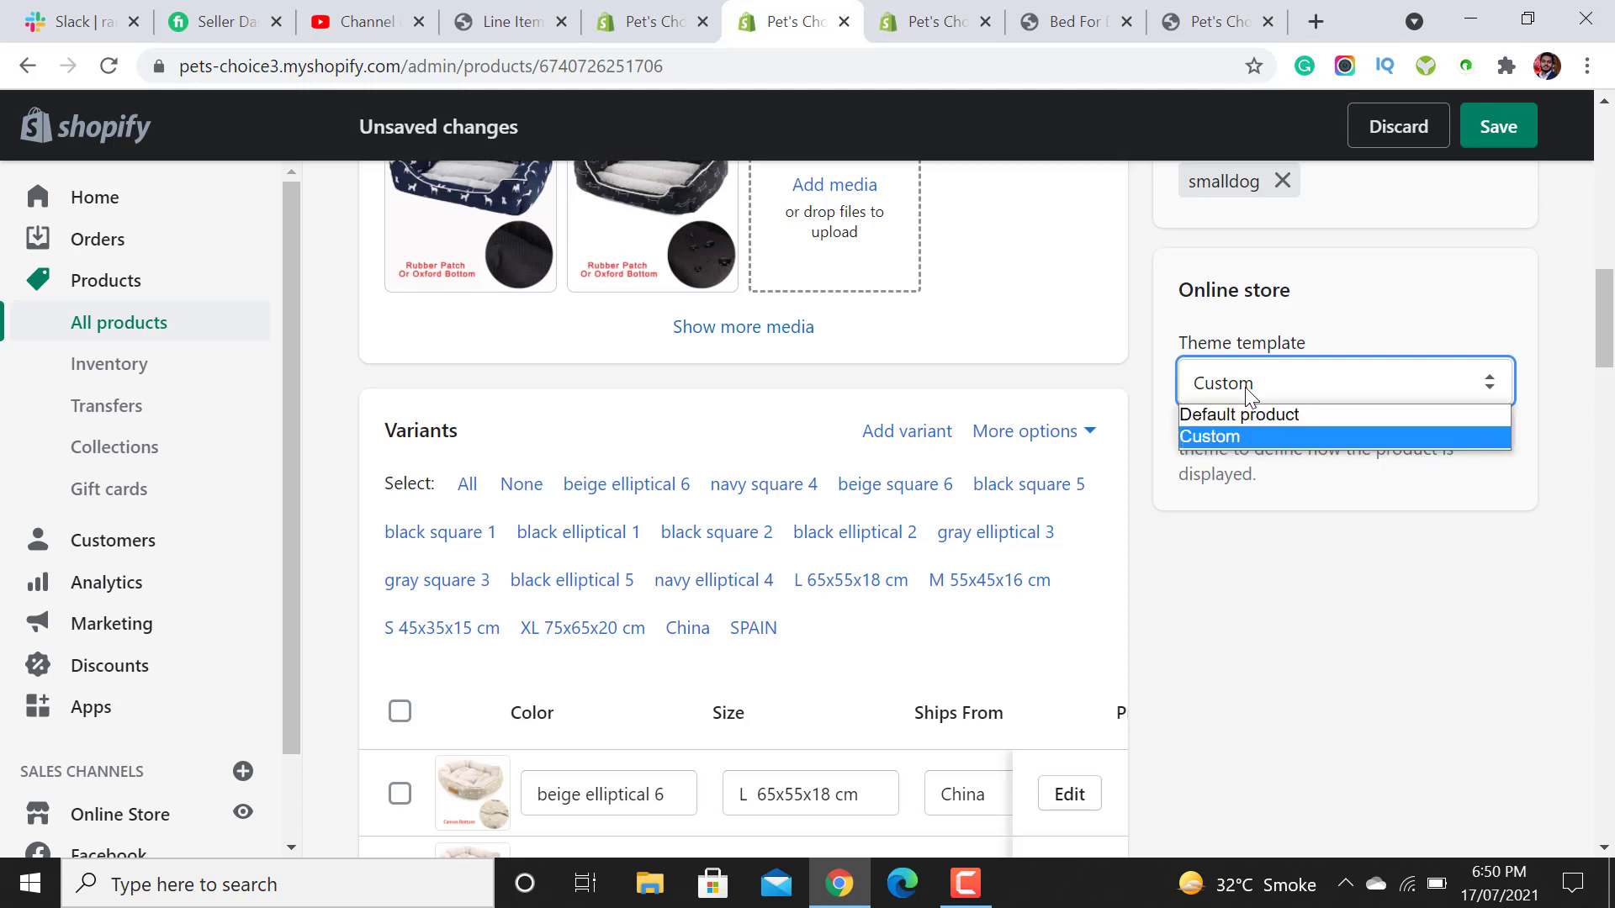
pyautogui.click(1245, 436)
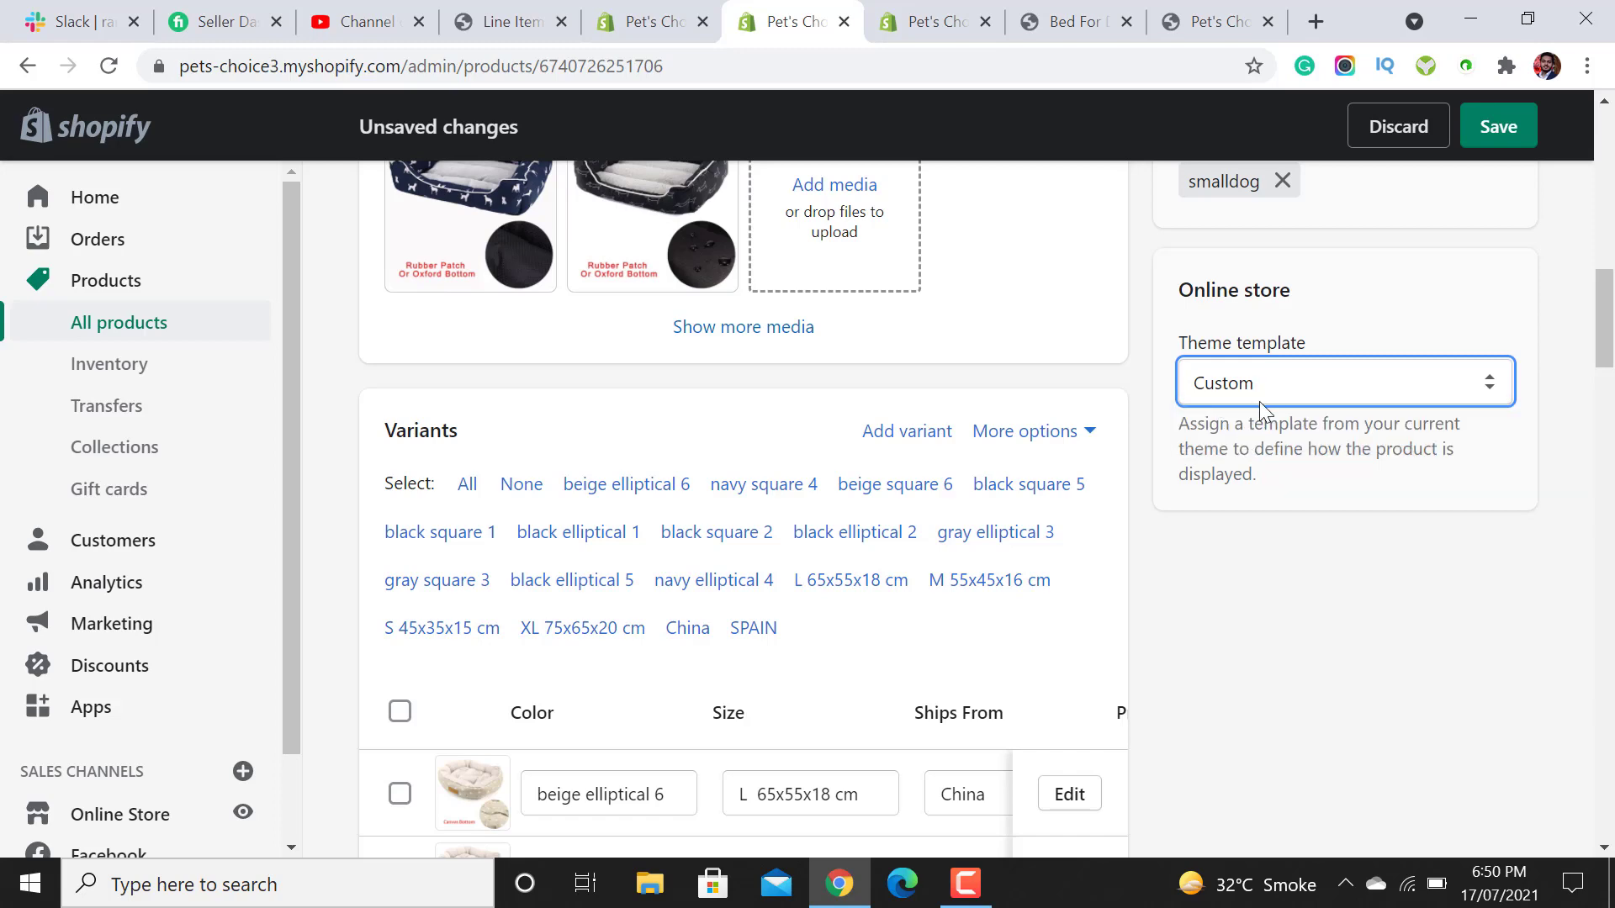
pyautogui.click(1506, 122)
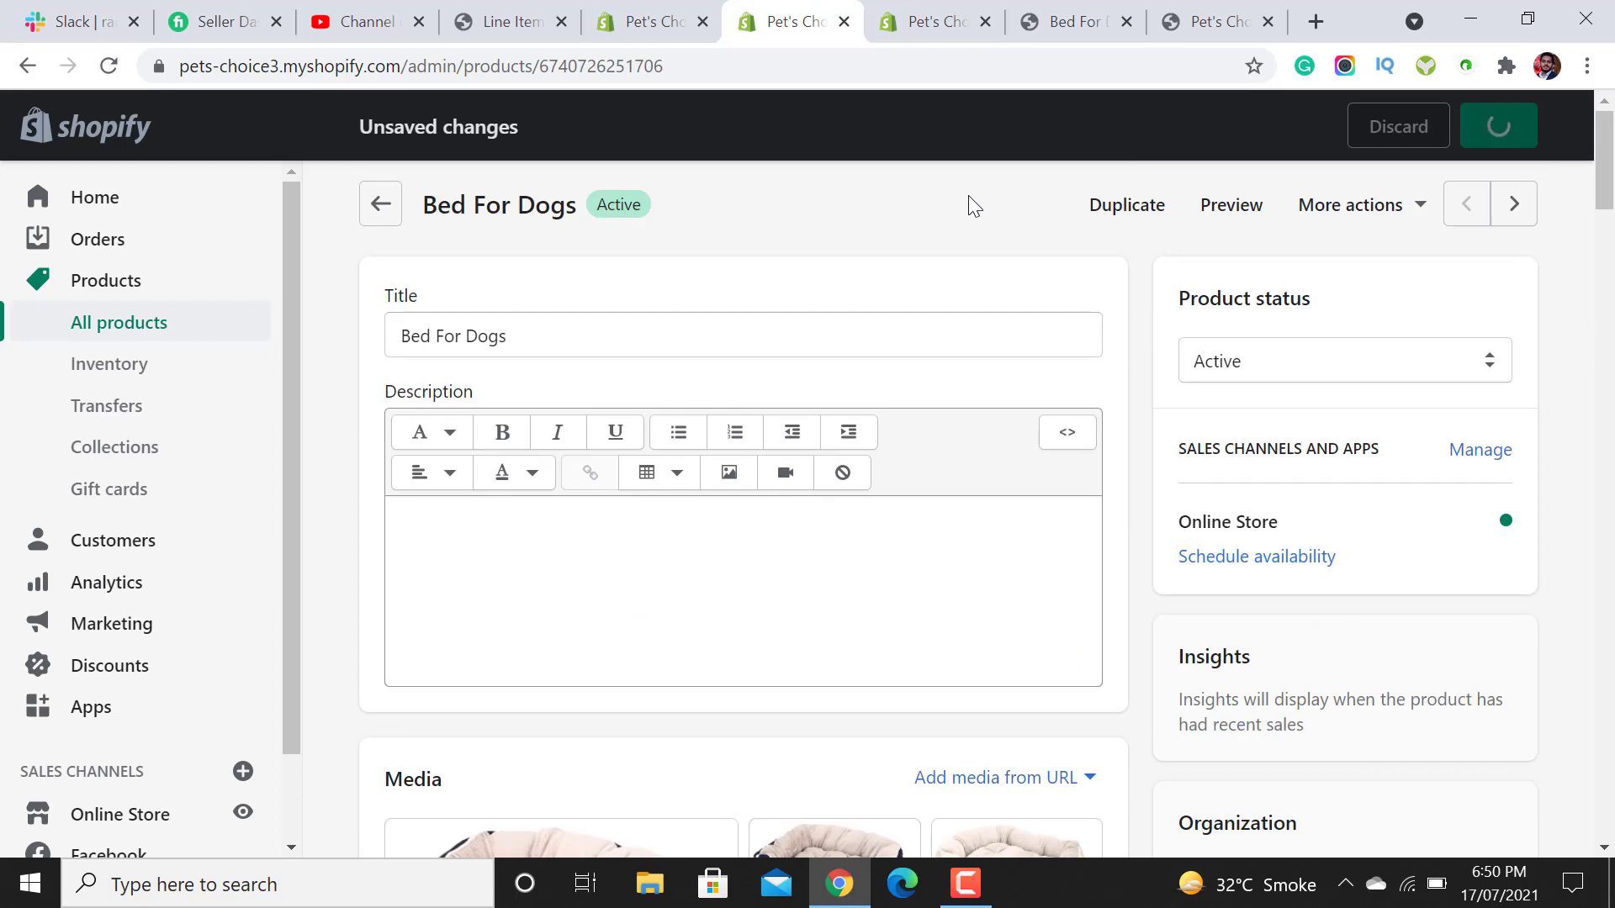
# Reload the Bed For Dogs storefront page and close the preview bar to check the new field.
pyautogui.click(1085, 17)
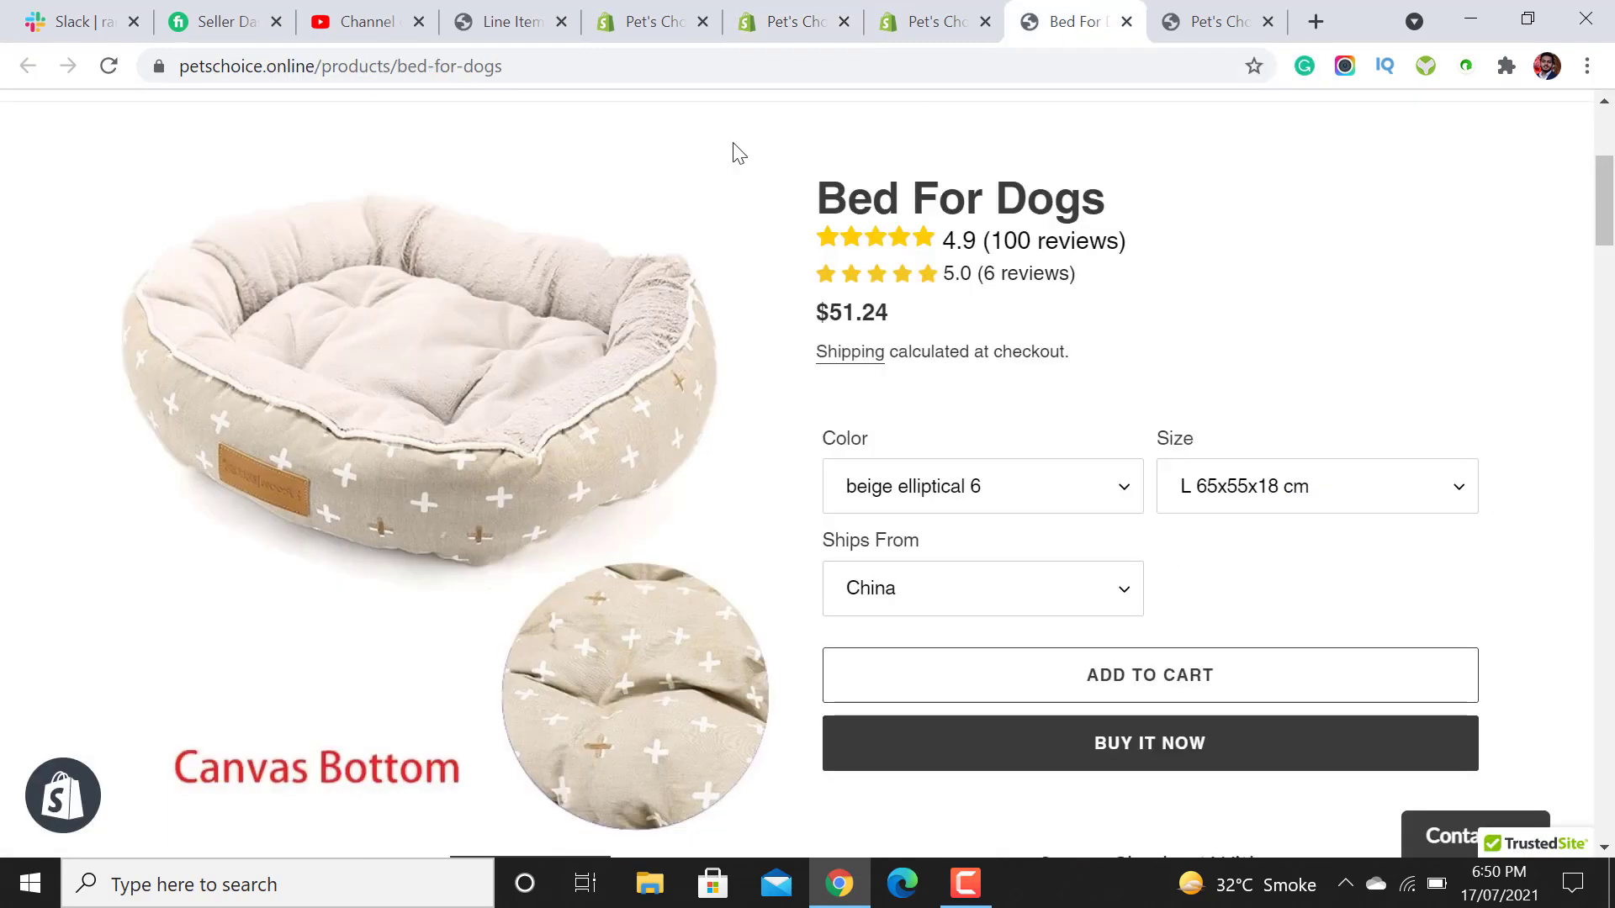
pyautogui.click(108, 67)
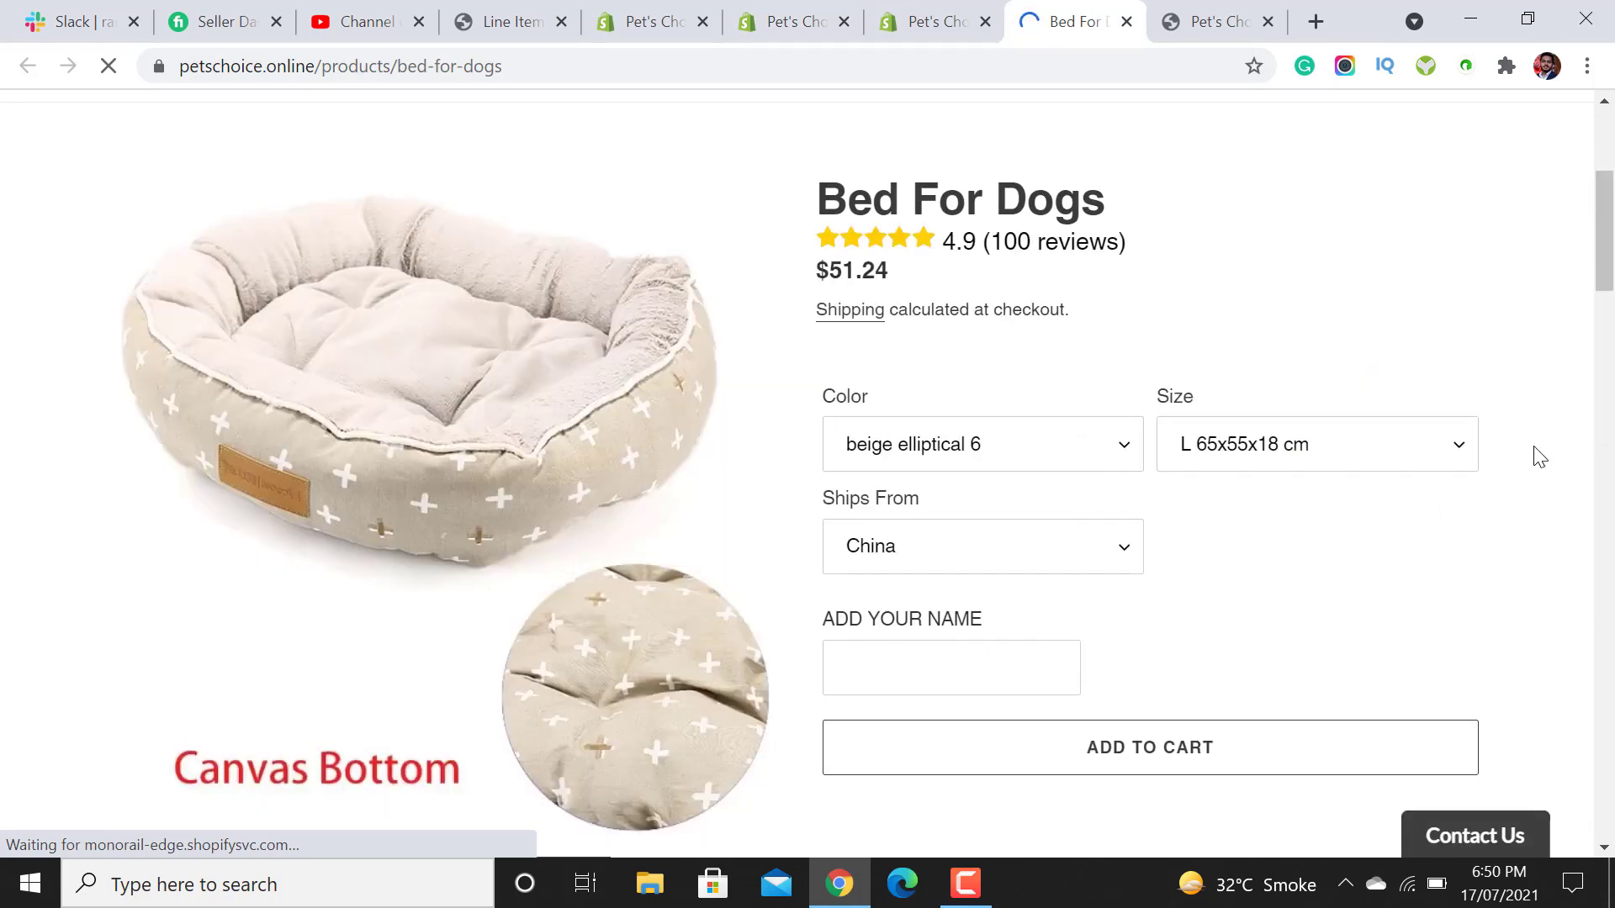
pyautogui.click(1543, 816)
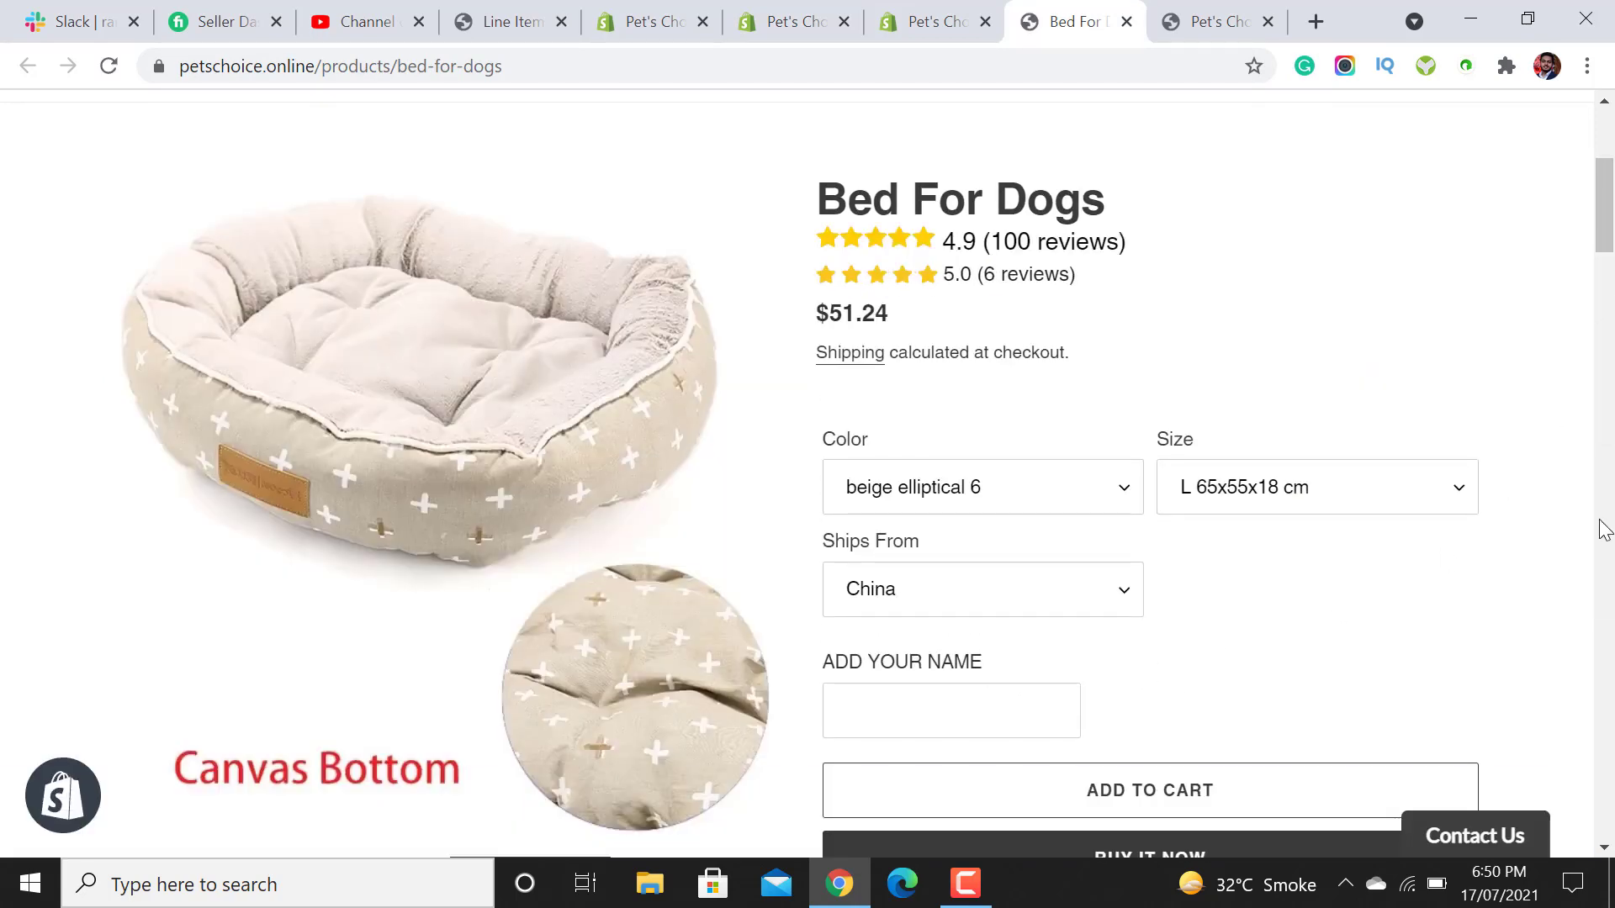
# Fill in the ADD YOUR NAME field with a customer name and add the Bed For Dogs product to the cart.
pyautogui.moveTo(1613, 257); pyautogui.dragTo(1613, 320)
pyautogui.click(945, 216)
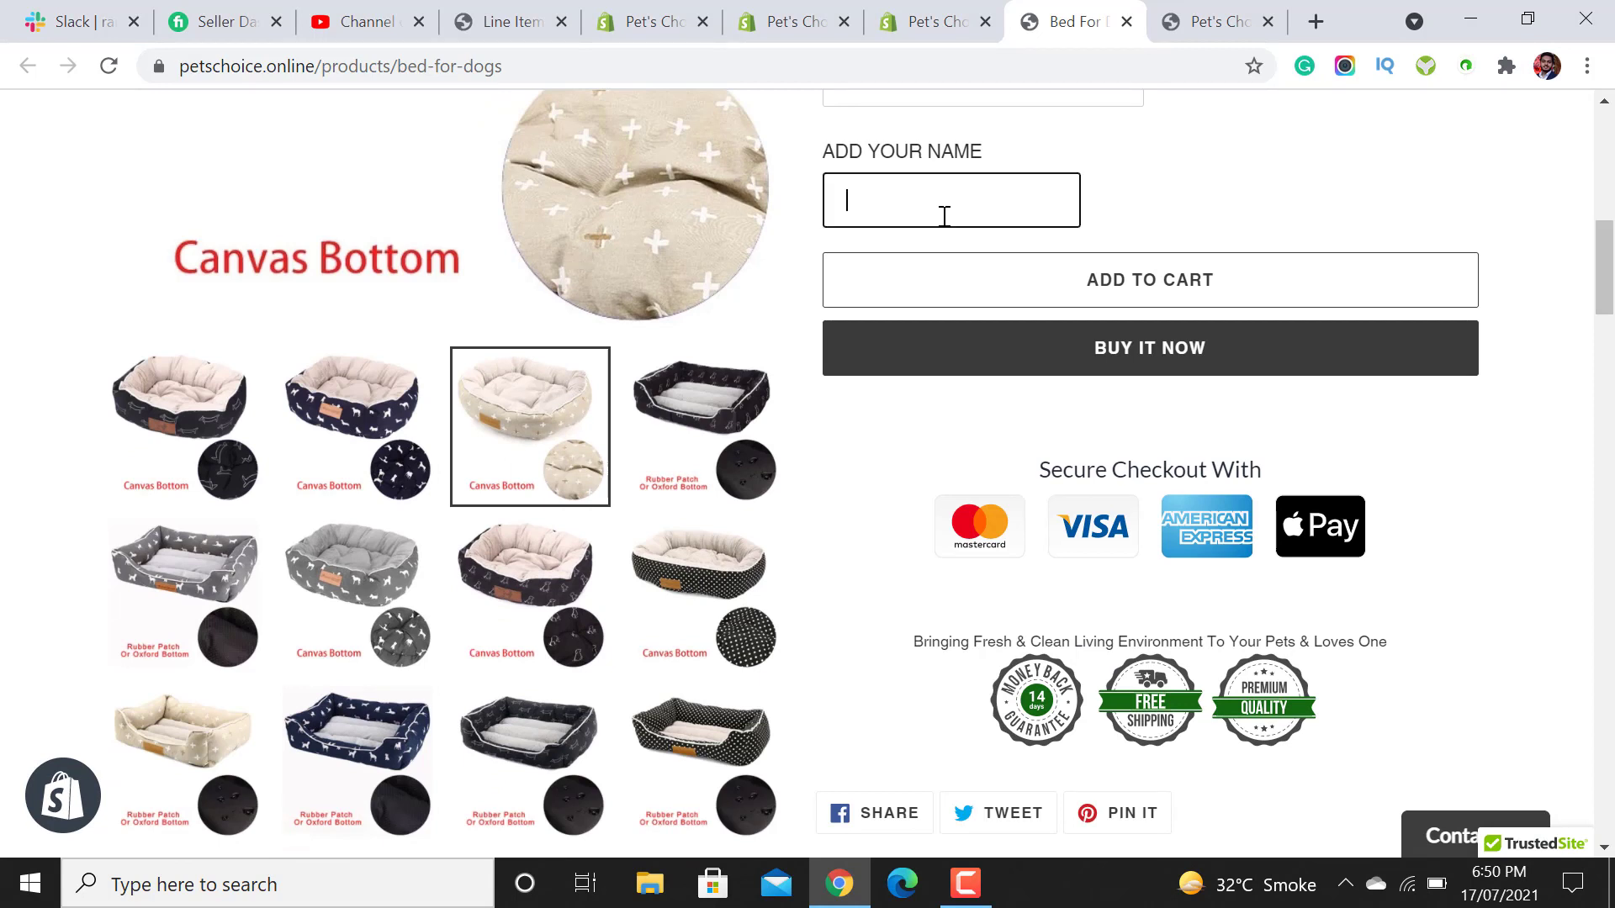
pyautogui.write('Adam')
pyautogui.click(1186, 281)
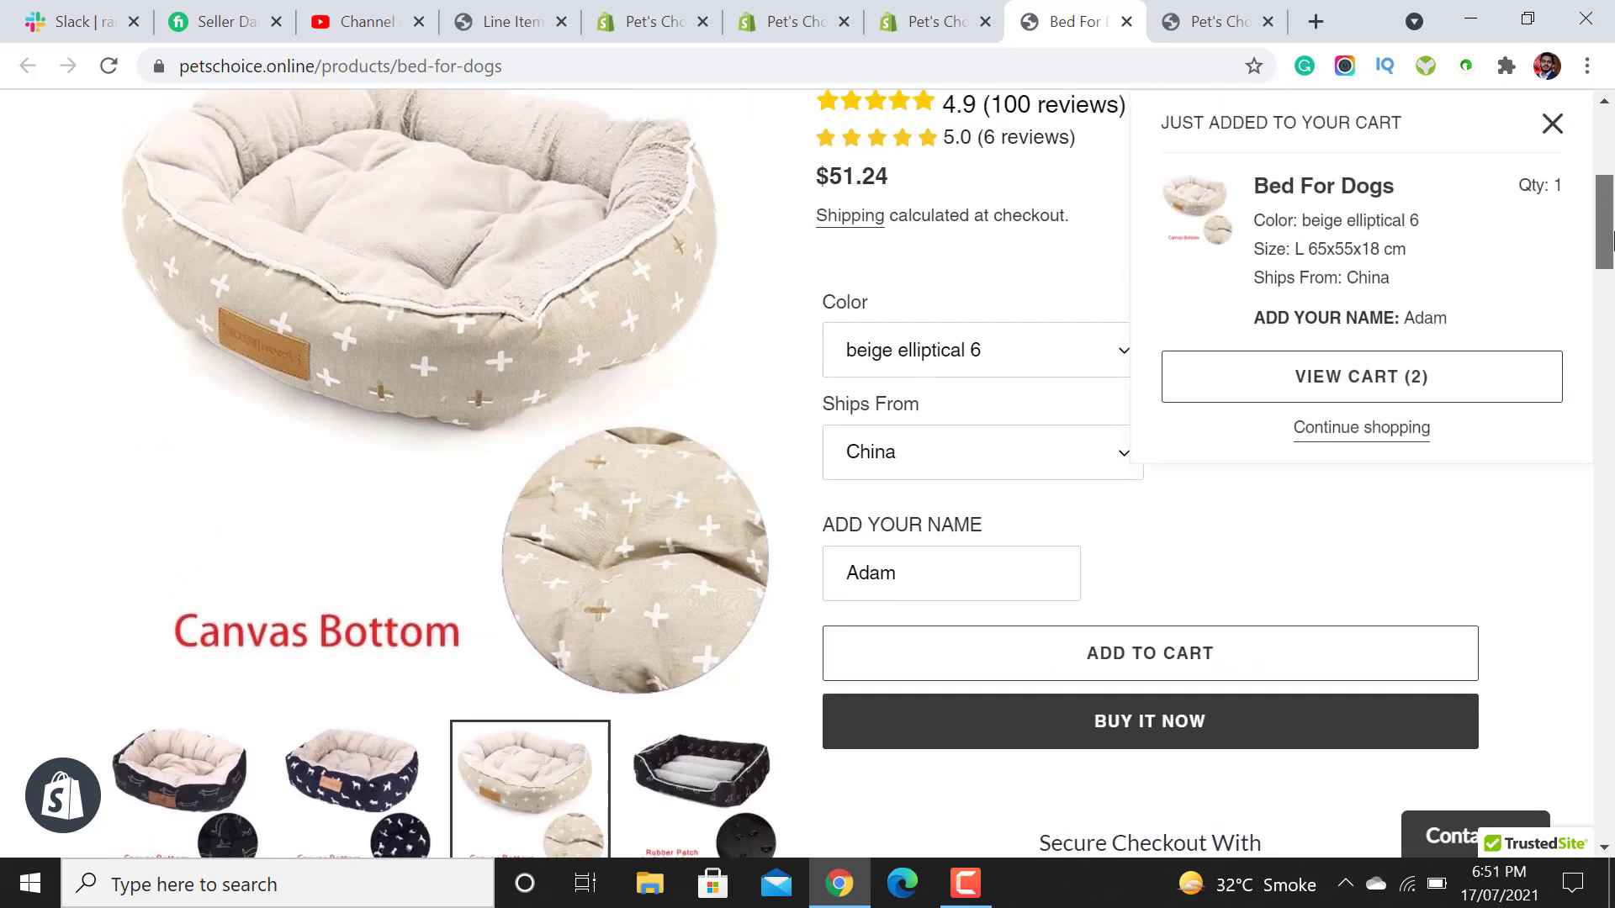
# View the cart, close the preview bar, and check the name property on the Bed For Dogs line item.
pyautogui.click(1357, 380)
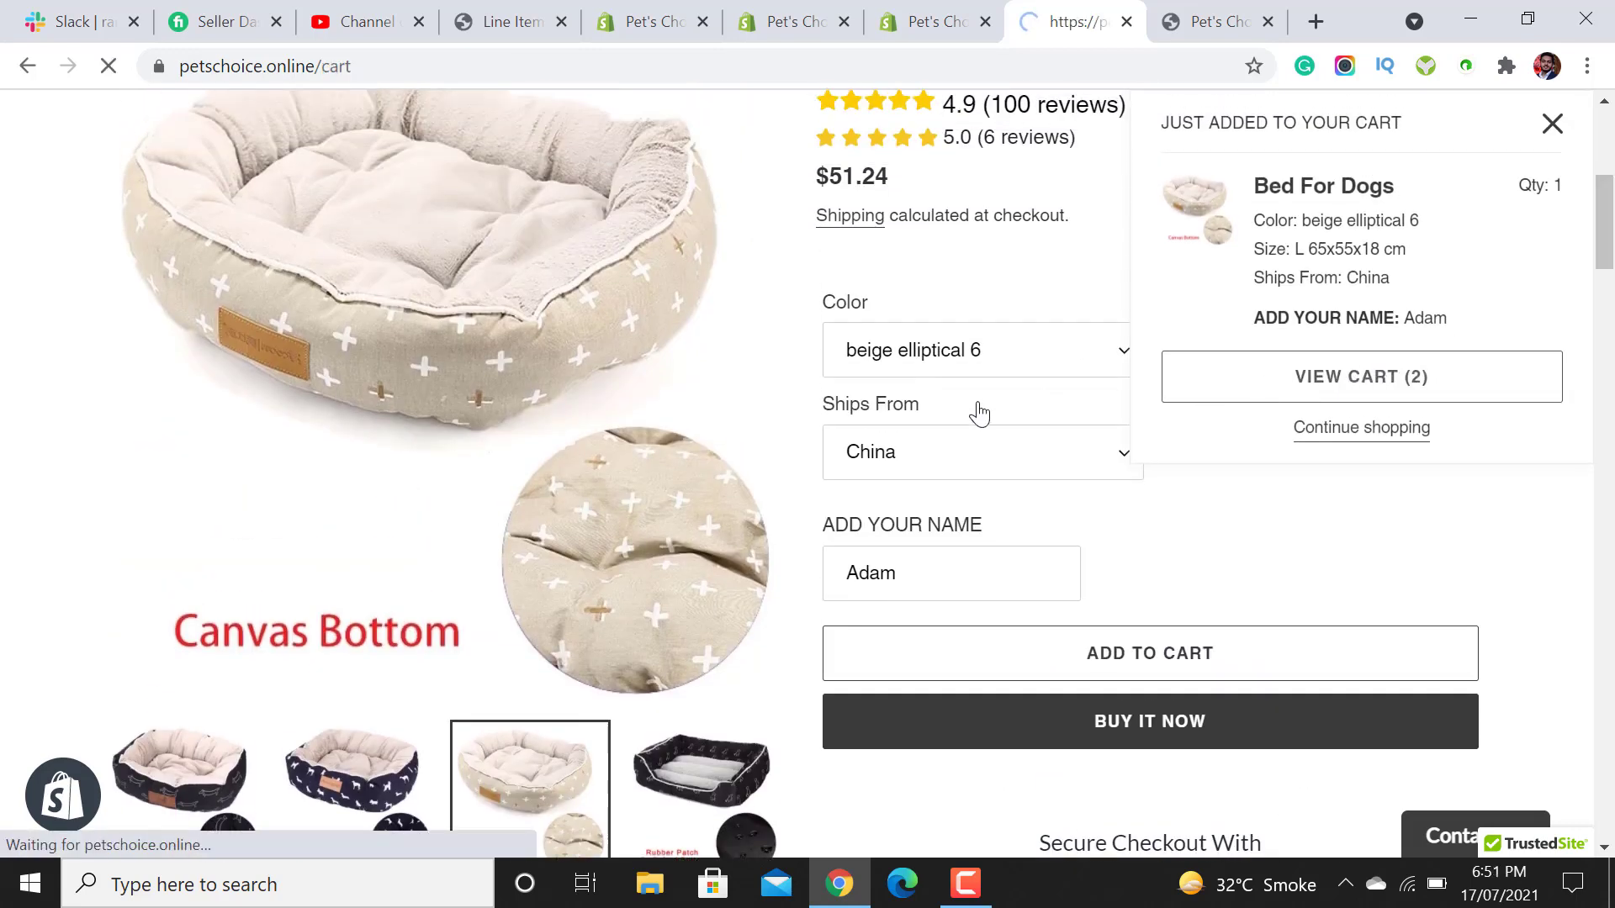
pyautogui.moveTo(1607, 221); pyautogui.dragTo(1613, 306)
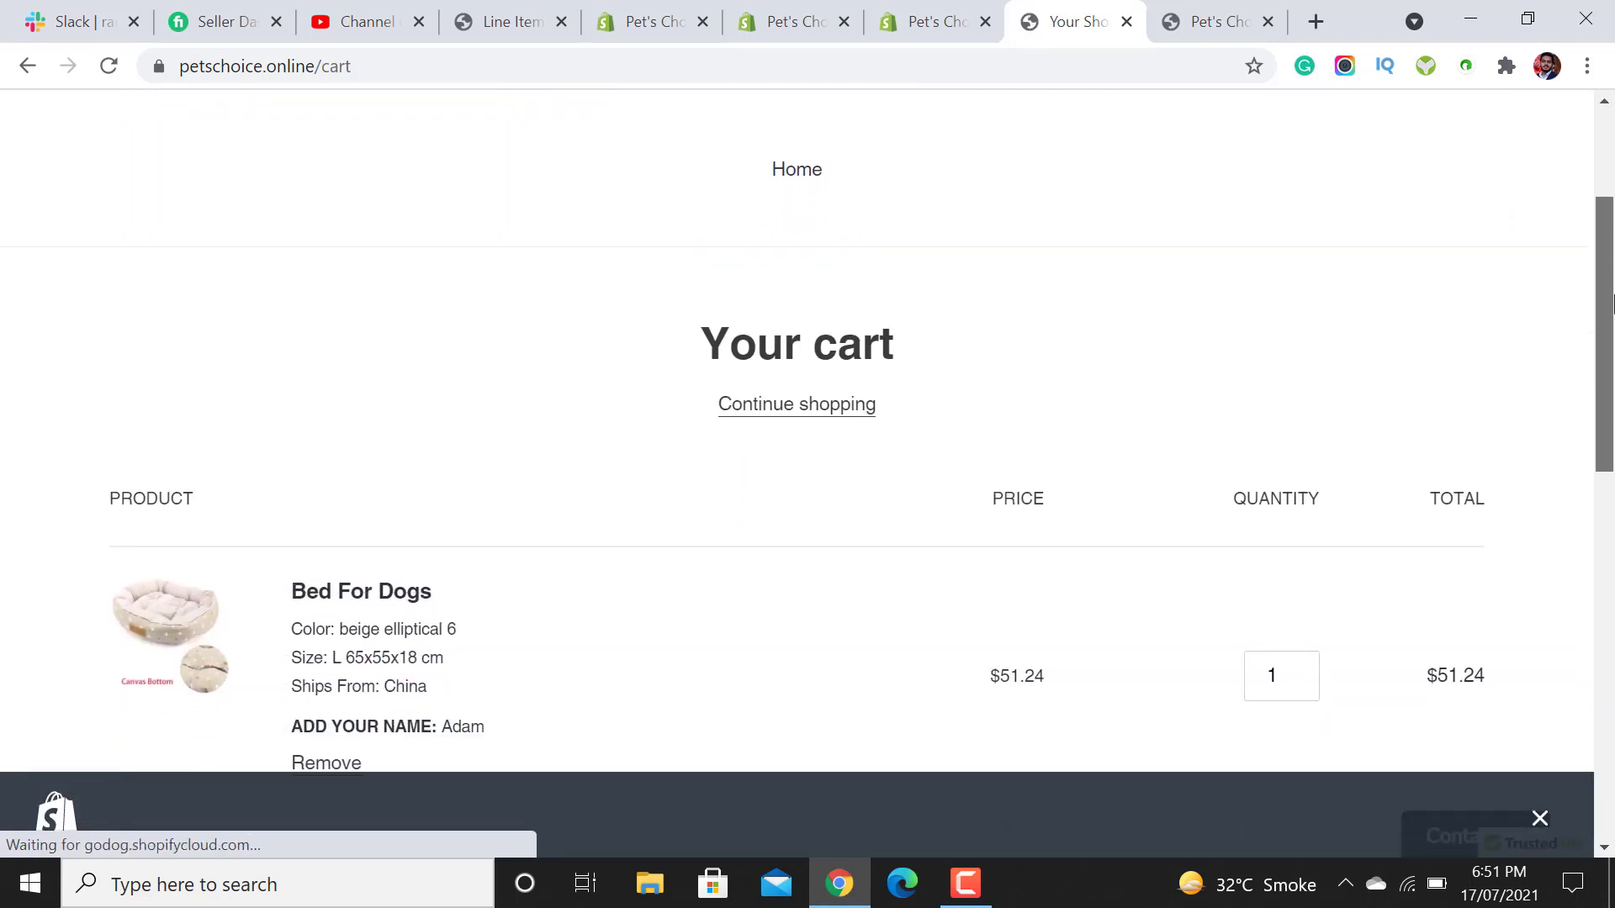
pyautogui.click(1542, 815)
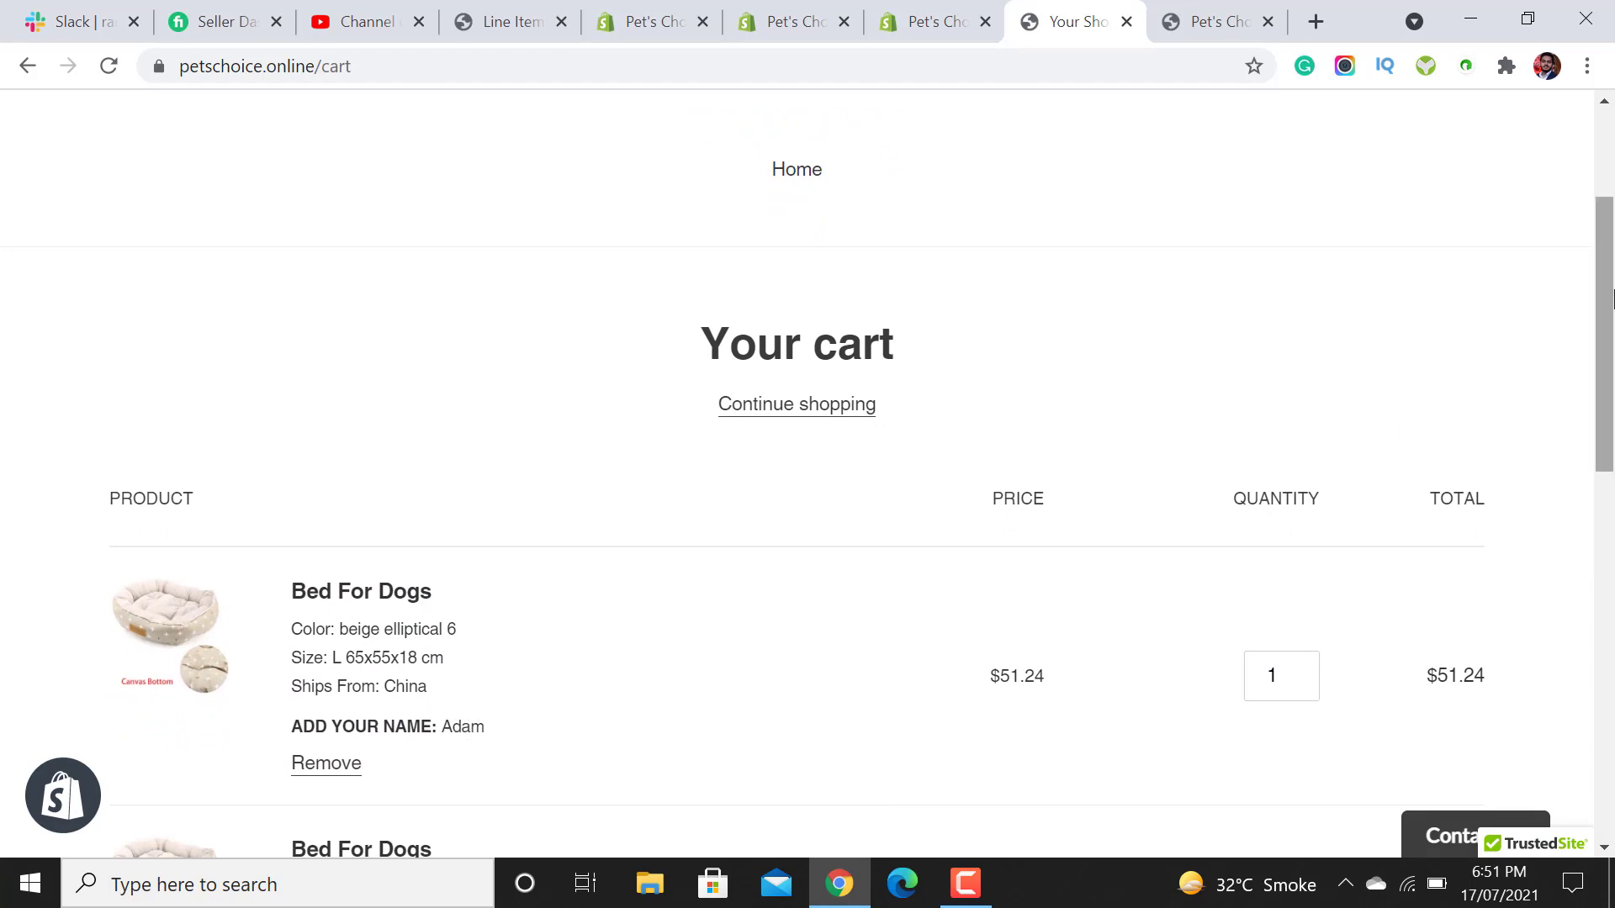
pyautogui.moveTo(1606, 337); pyautogui.dragTo(1607, 244)
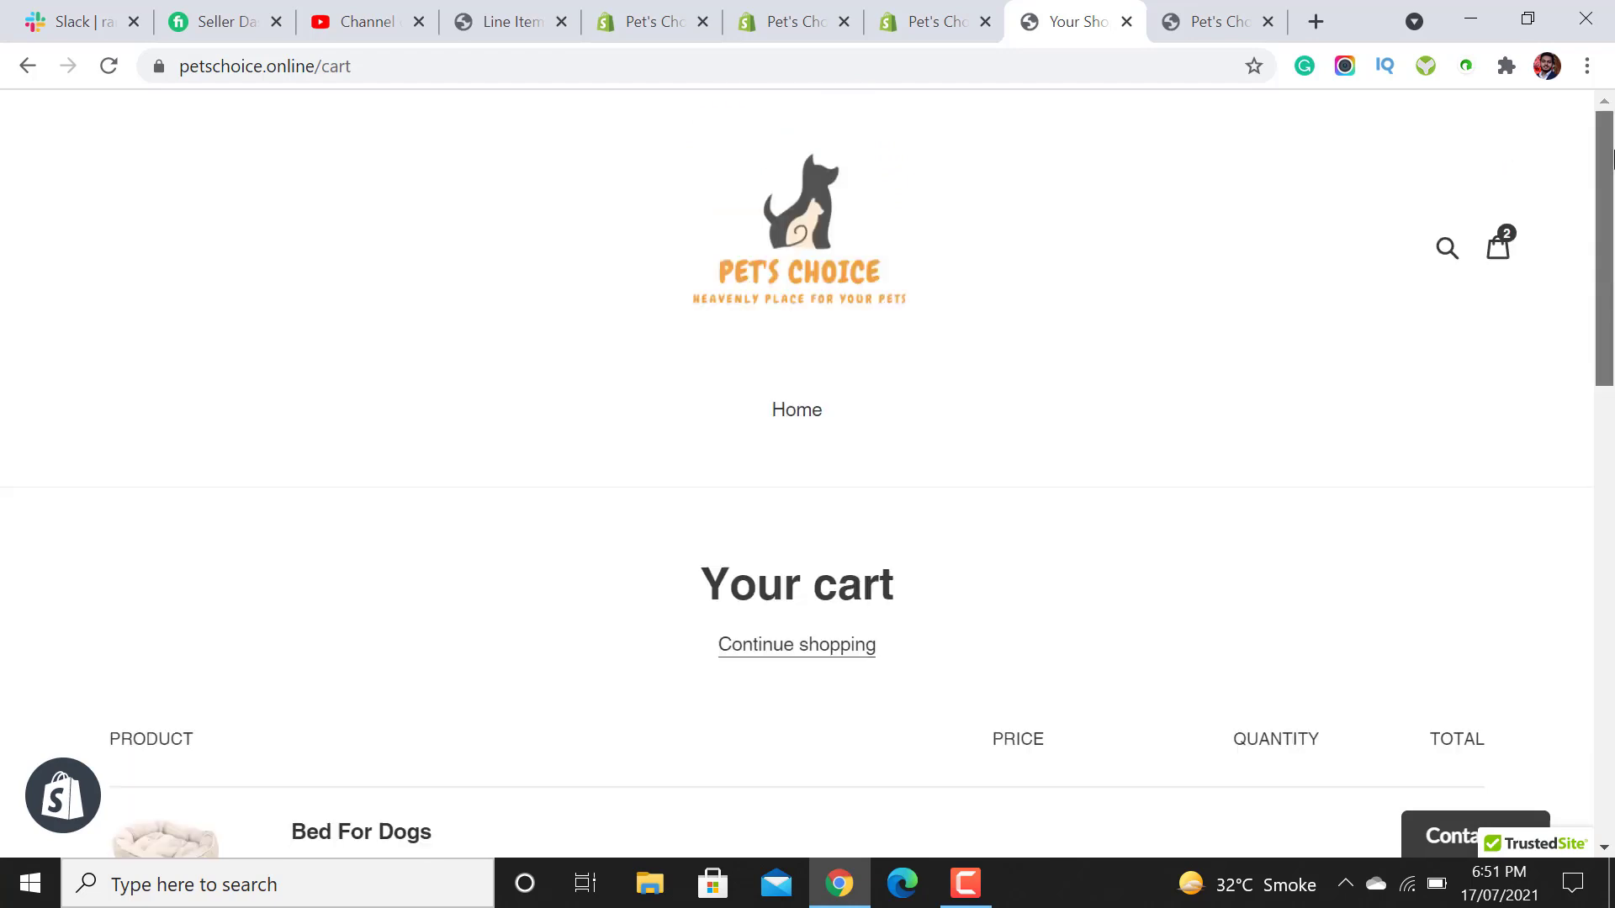
# Return to the Bed For Dogs storefront page and look it over with the preview bar closed.
pyautogui.click(27, 67)
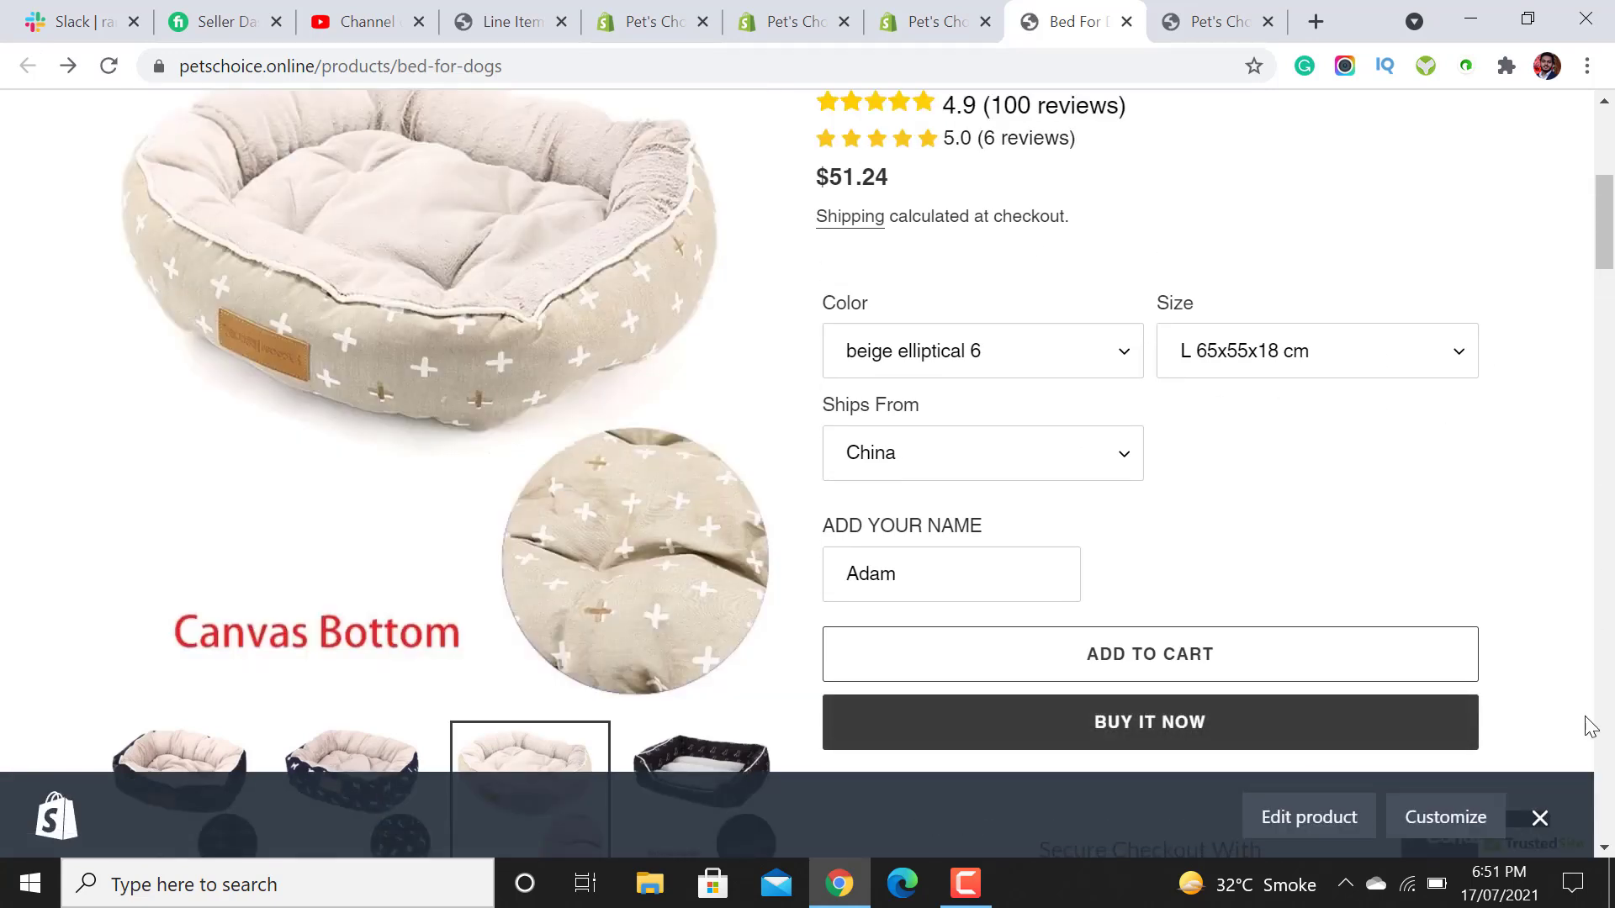
pyautogui.click(1541, 818)
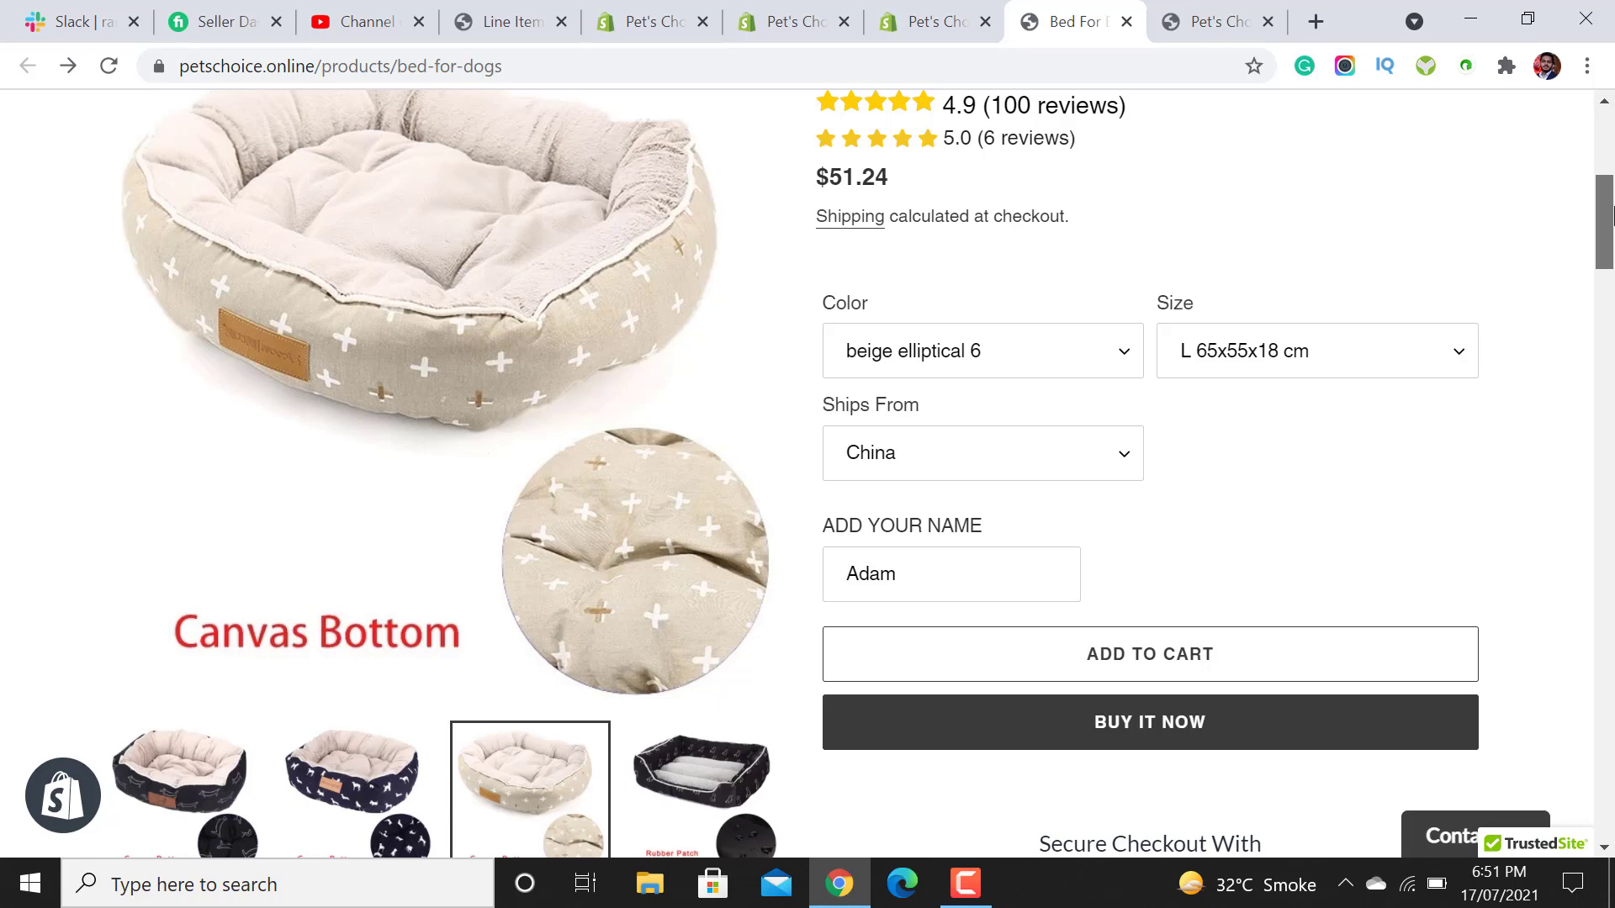
pyautogui.moveTo(1613, 215); pyautogui.dragTo(1612, 153)
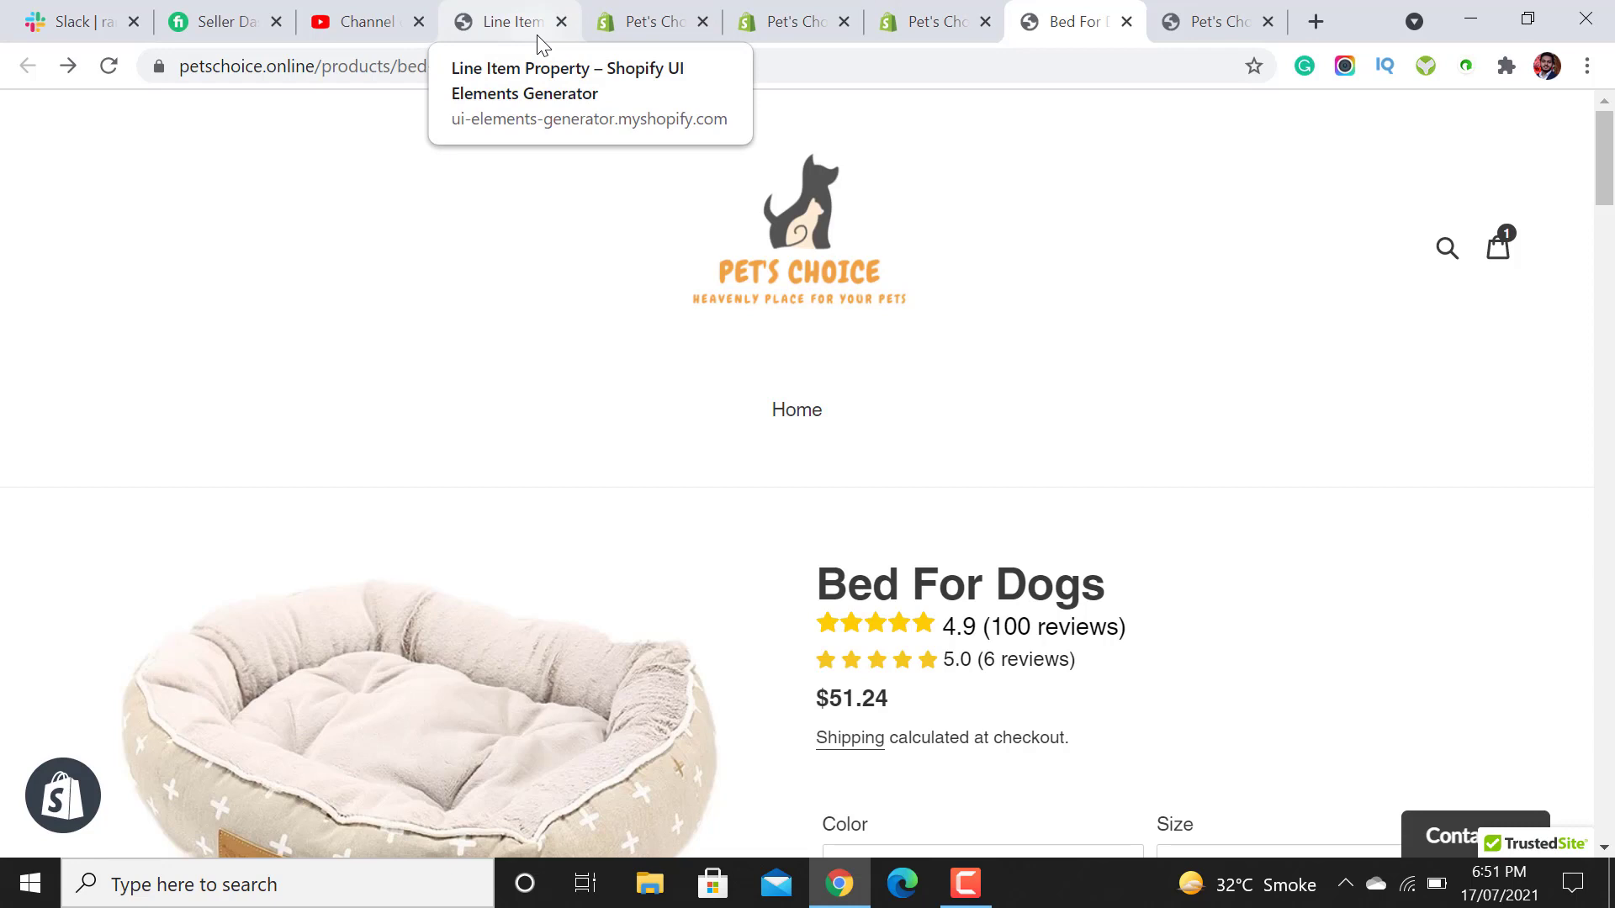
pyautogui.click(1481, 13)
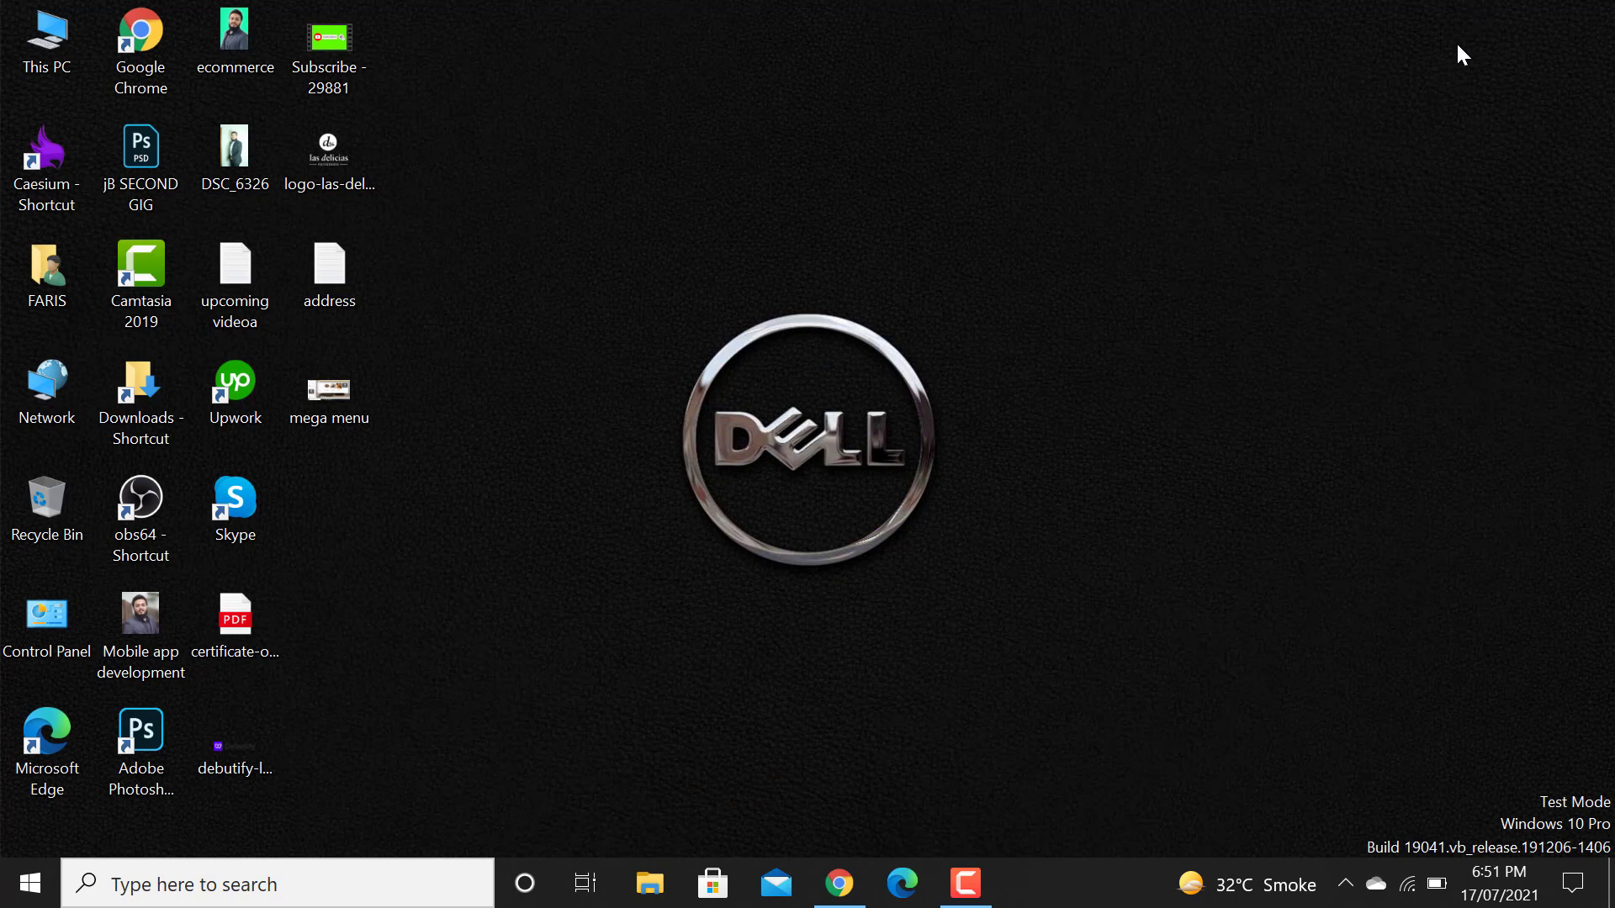
pyautogui.click(980, 885)
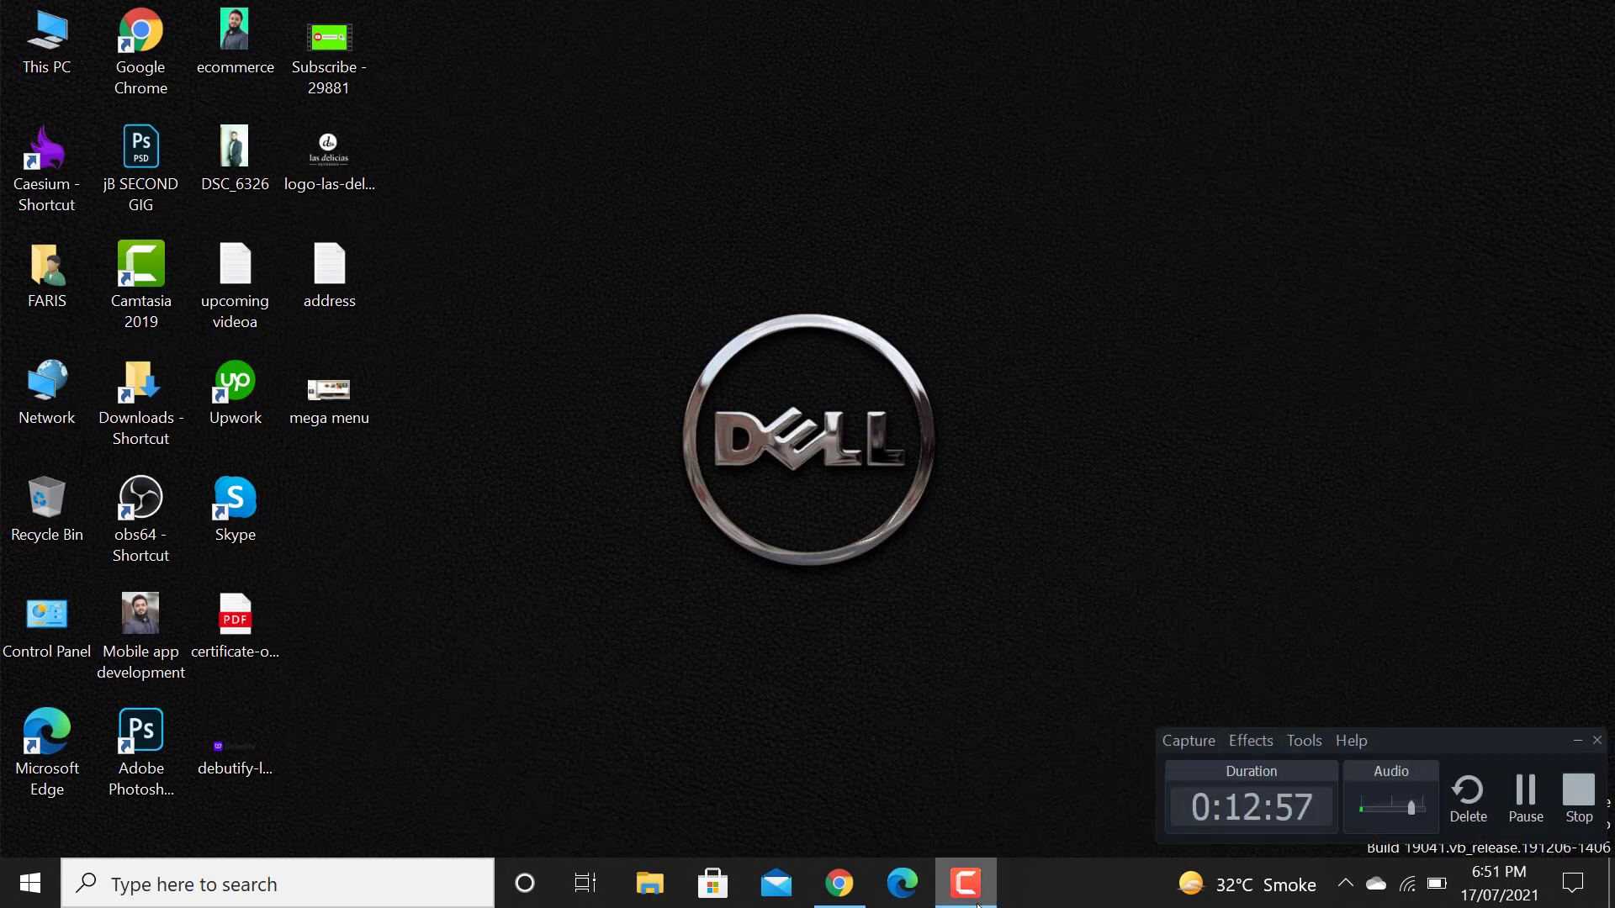